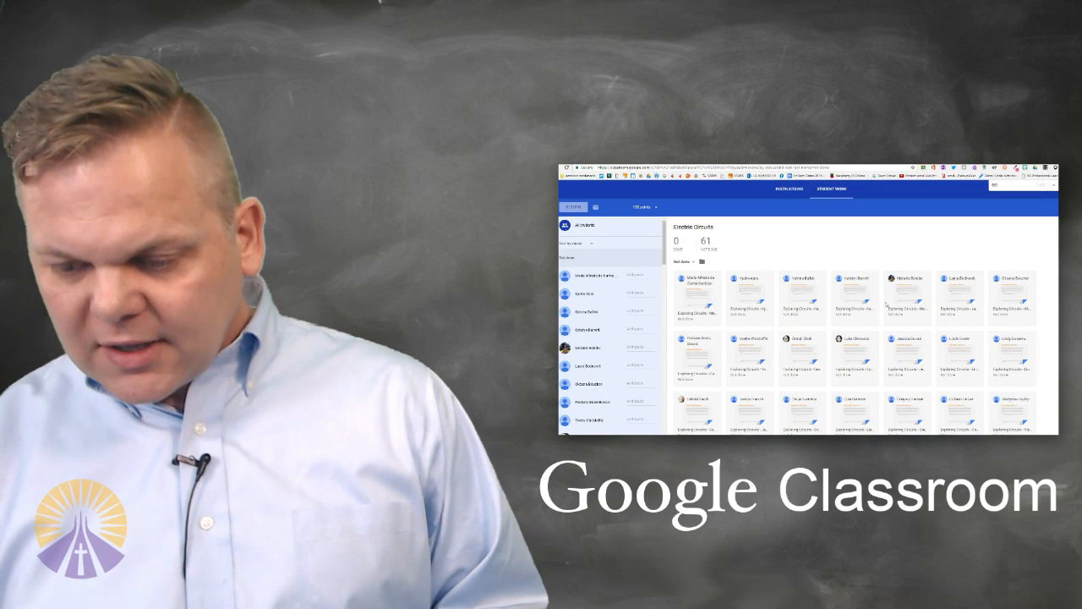
Look through the Electric Circuits student work, return to the class stream and close the page search
scroll(827, 293, "down", 2)
scroll(588, 286, "down", 1)
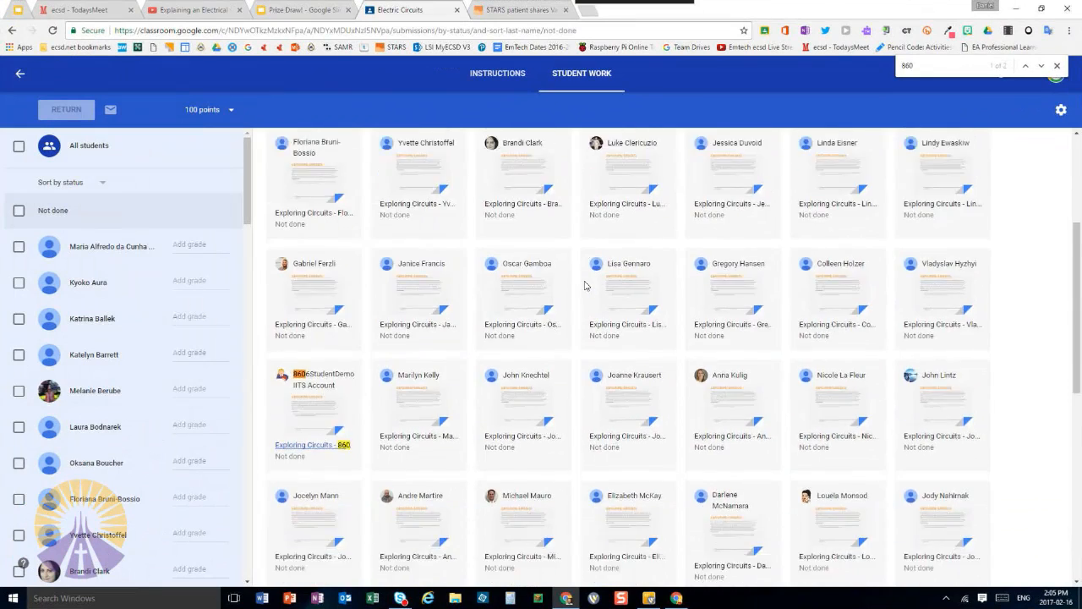
scroll(582, 285, "up", 3)
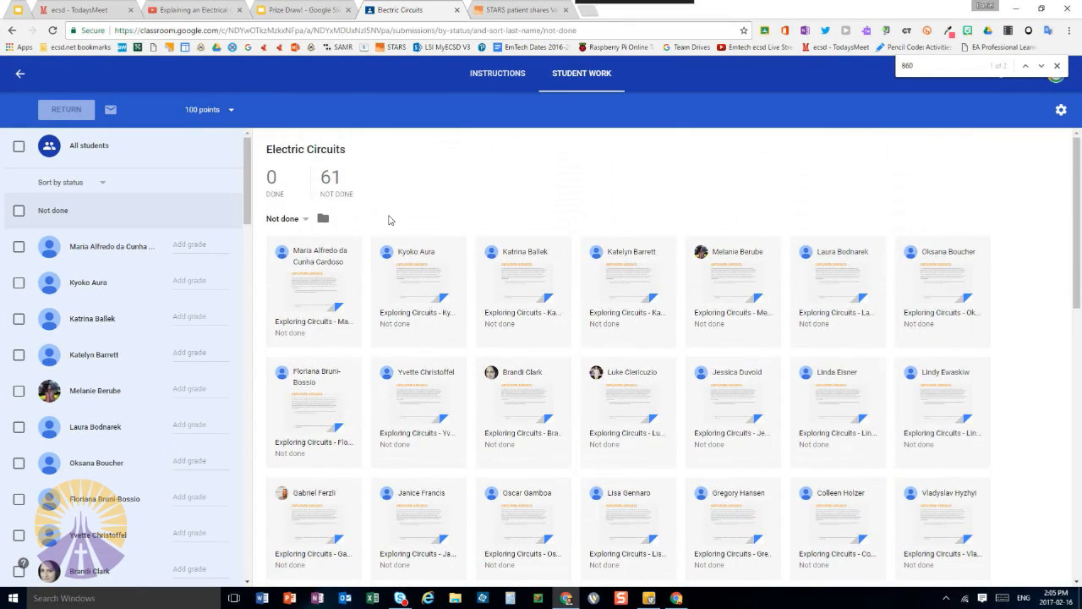
left_click(20, 76)
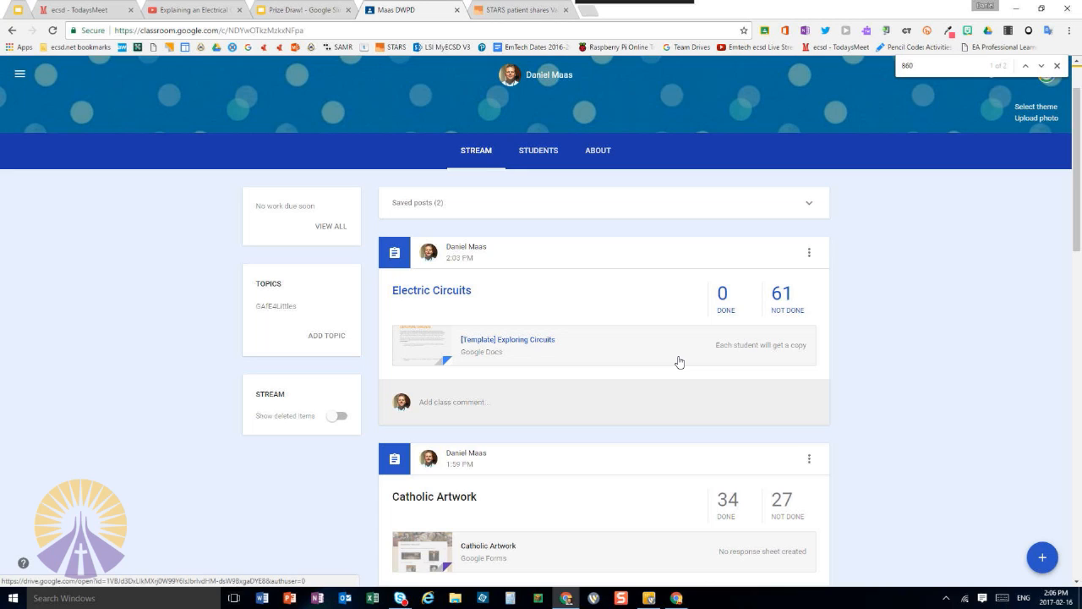
left_click(1058, 66)
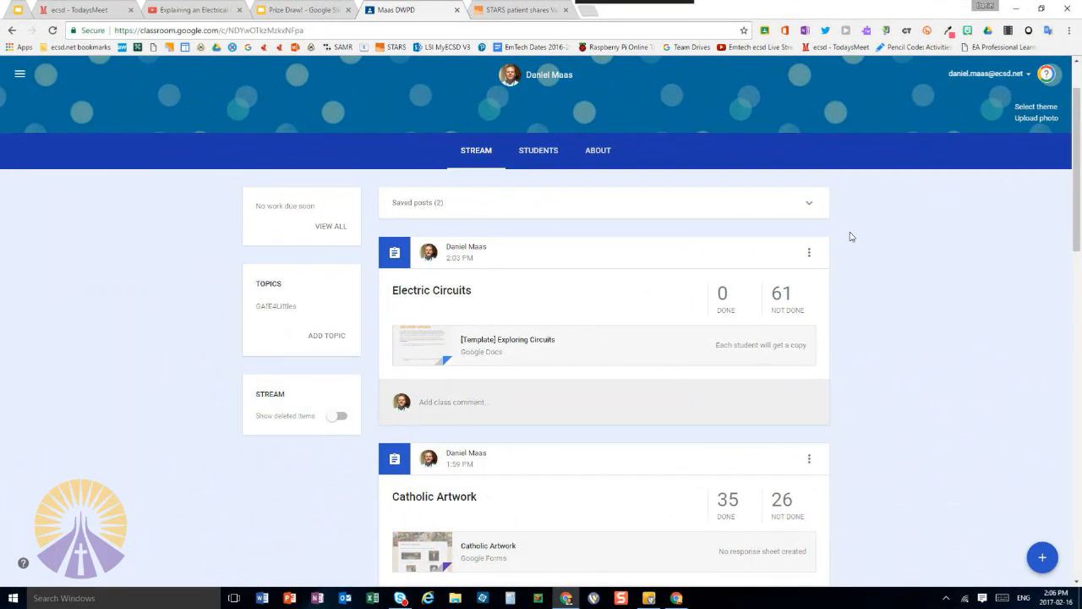
Bring up the student account's Exploring Circuits document in a maximized window and reload it
key("super+Left")
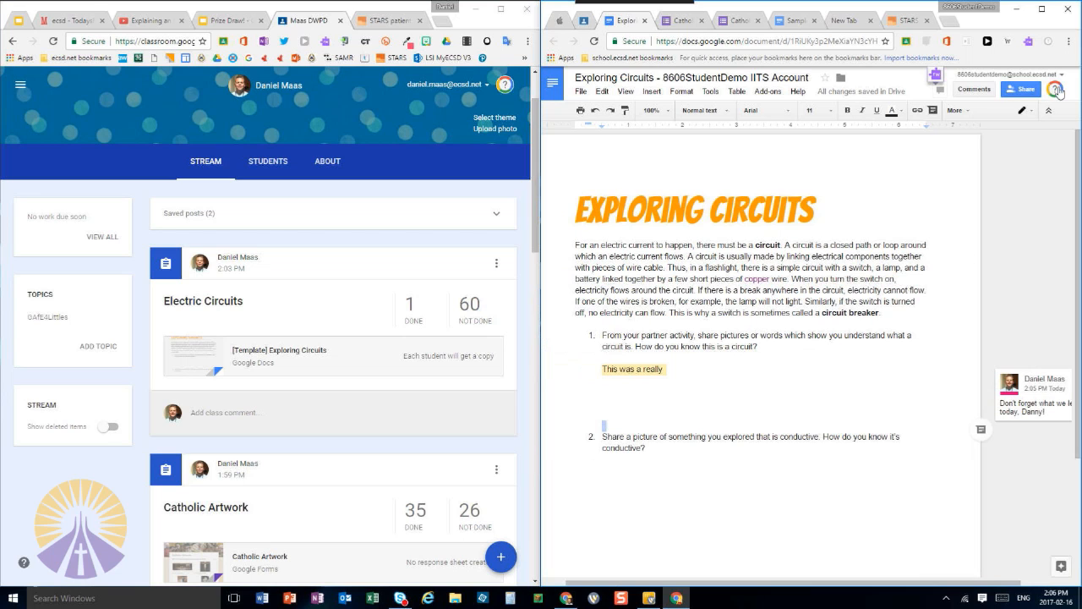
left_click(1041, 8)
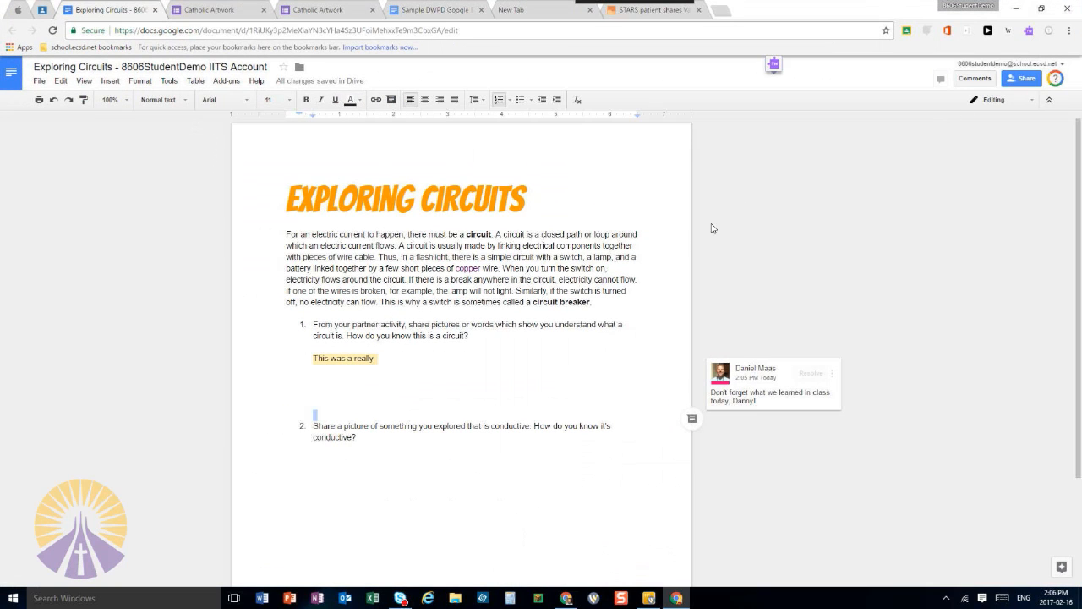
left_click(514, 392)
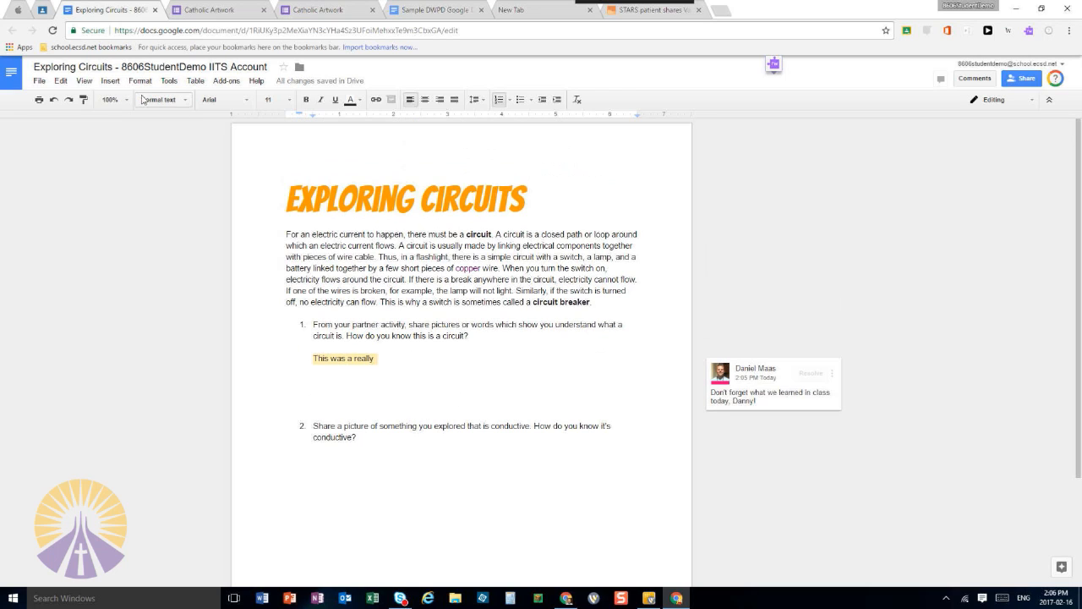
left_click(52, 30)
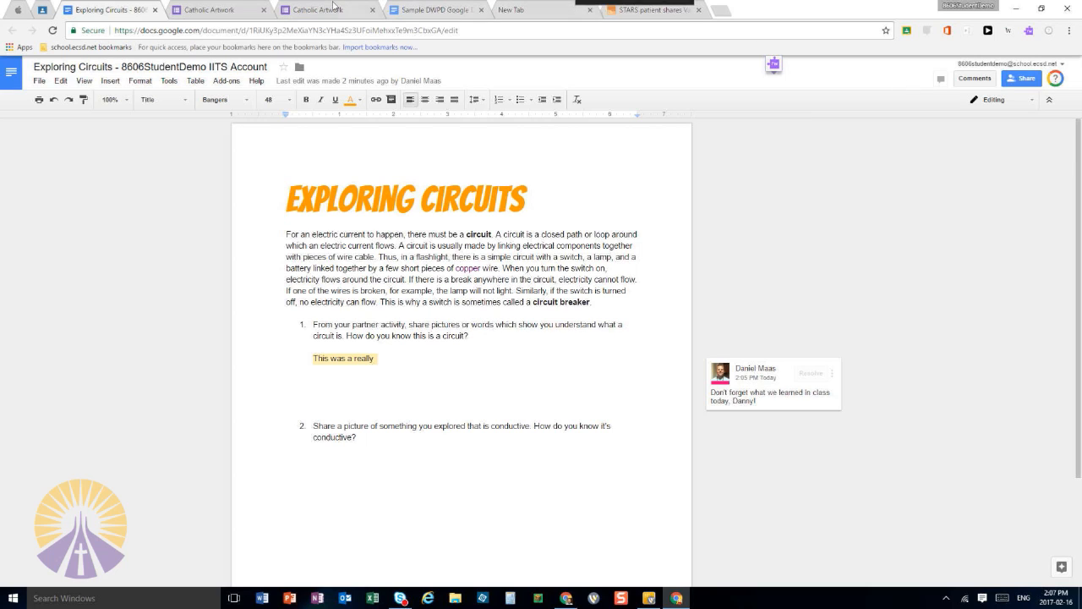
Reopen the Exploring Circuits document from the student's Electric Circuits assignment page to check it, and close that copy
left_click(34, 15)
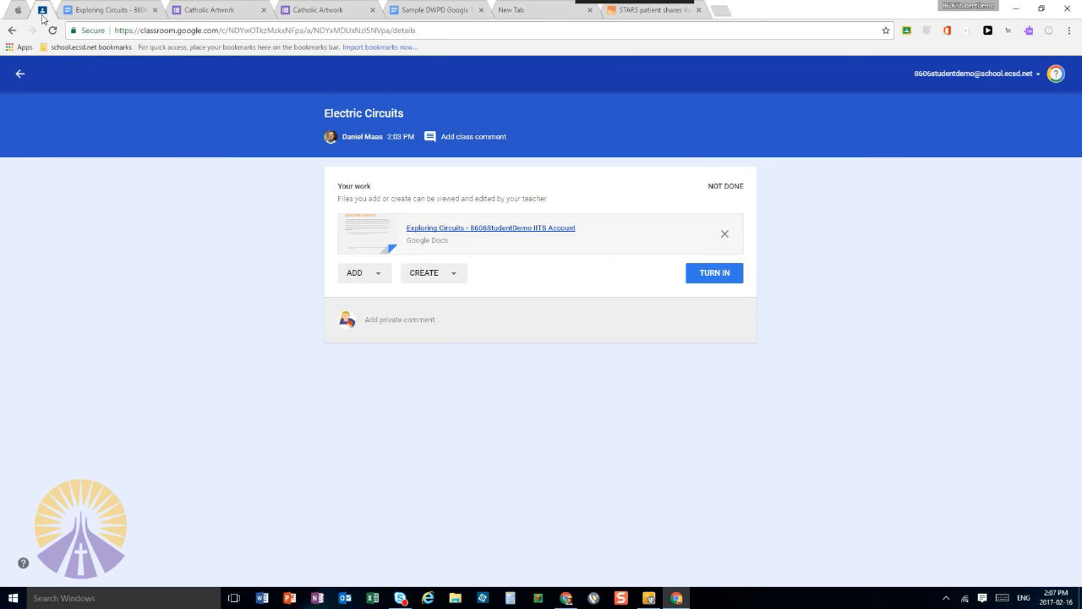
left_click(504, 232)
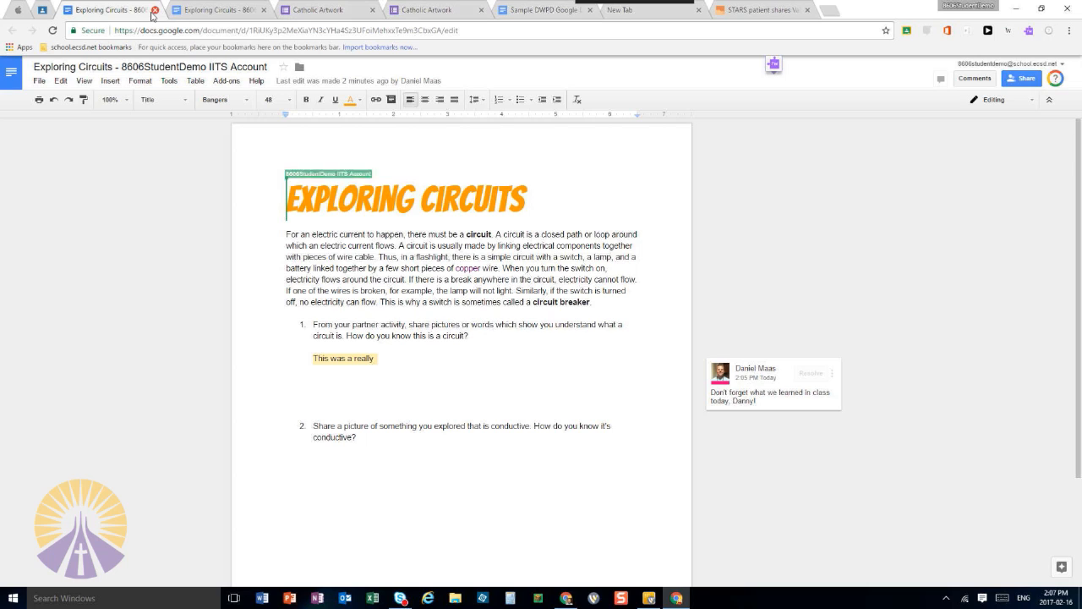
left_click(154, 10)
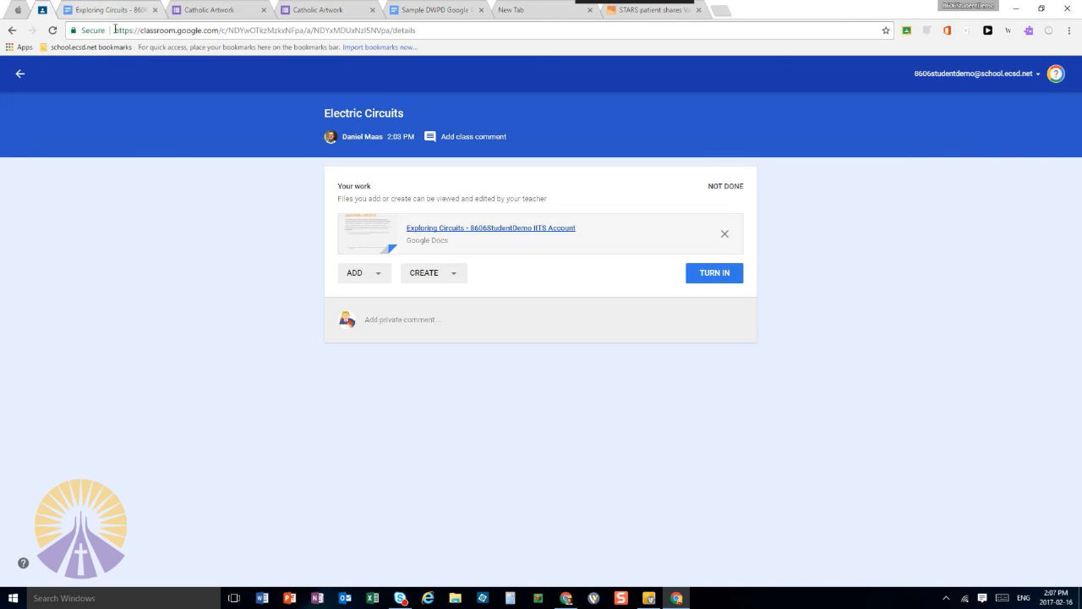
Find the Google Docs assignment in the student's class stream and open its attached Sample DWPD Google Docs document
left_click(22, 76)
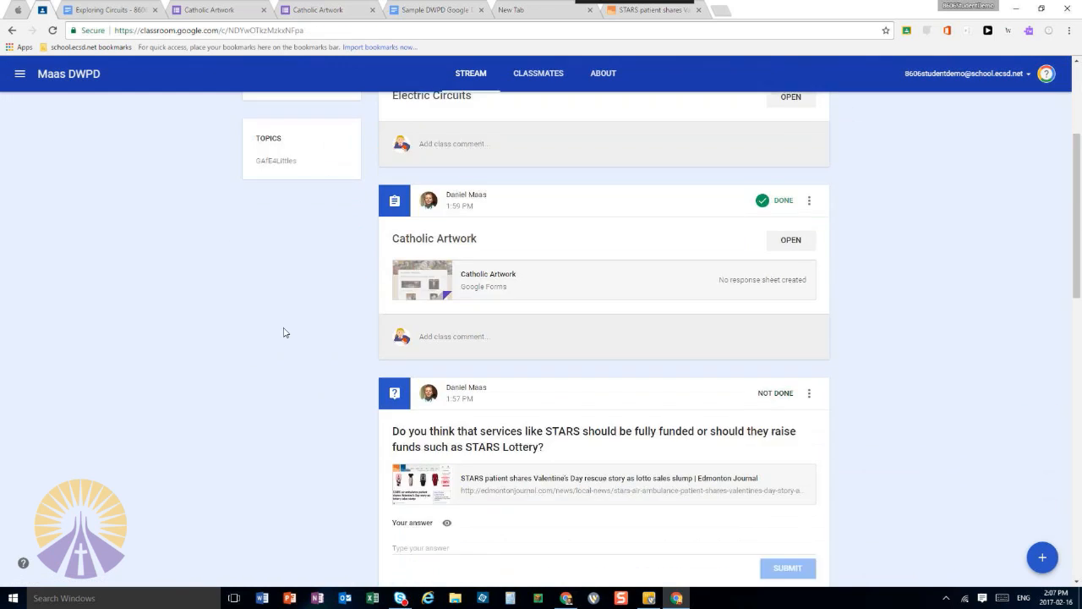
scroll(283, 332, "down", 5)
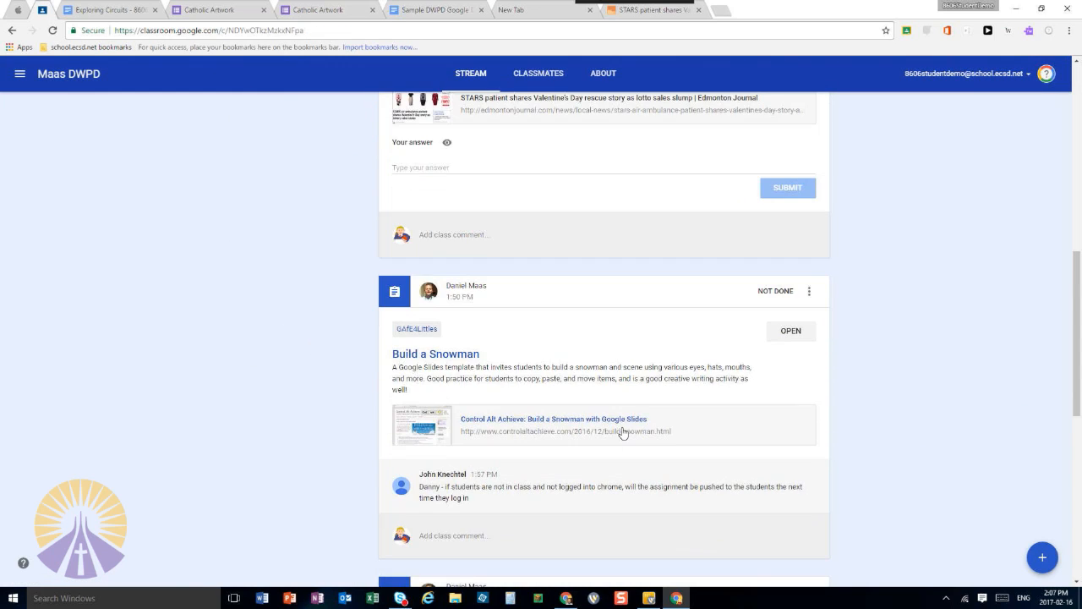
scroll(601, 442, "down", 5)
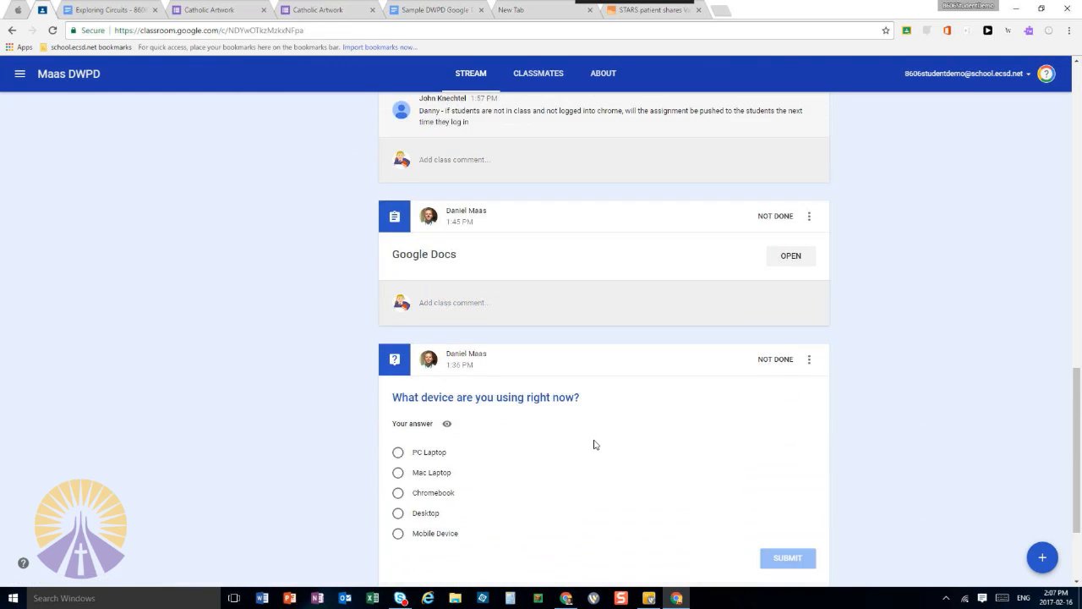
left_click(791, 256)
left_click(555, 235)
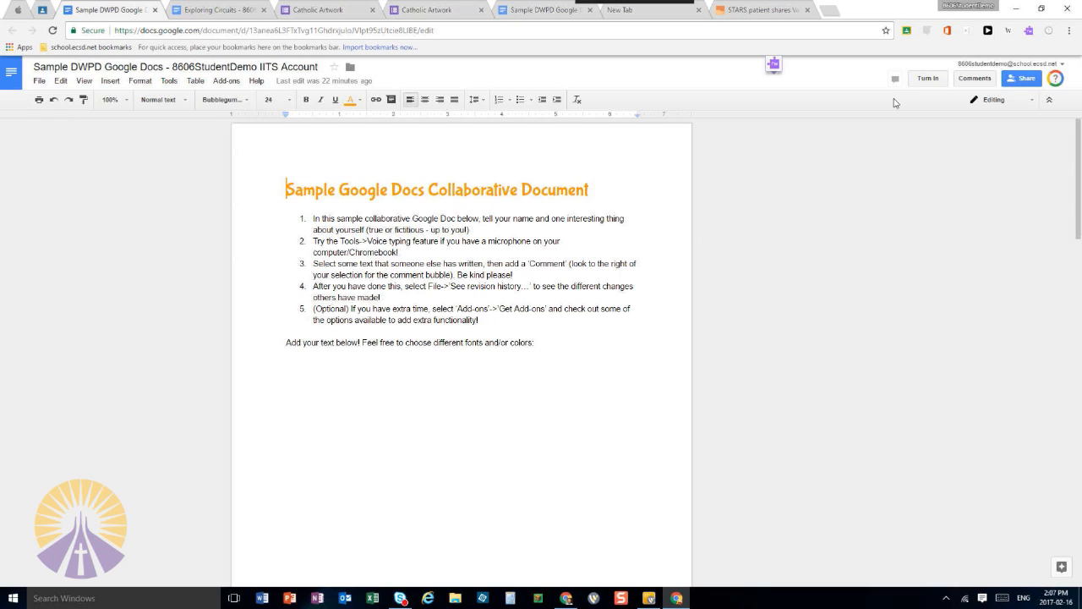
Enter "sdfsdfsd" below the instructions in the sample document and turn in the assignment
left_click(541, 375)
type("sdfsdfsd")
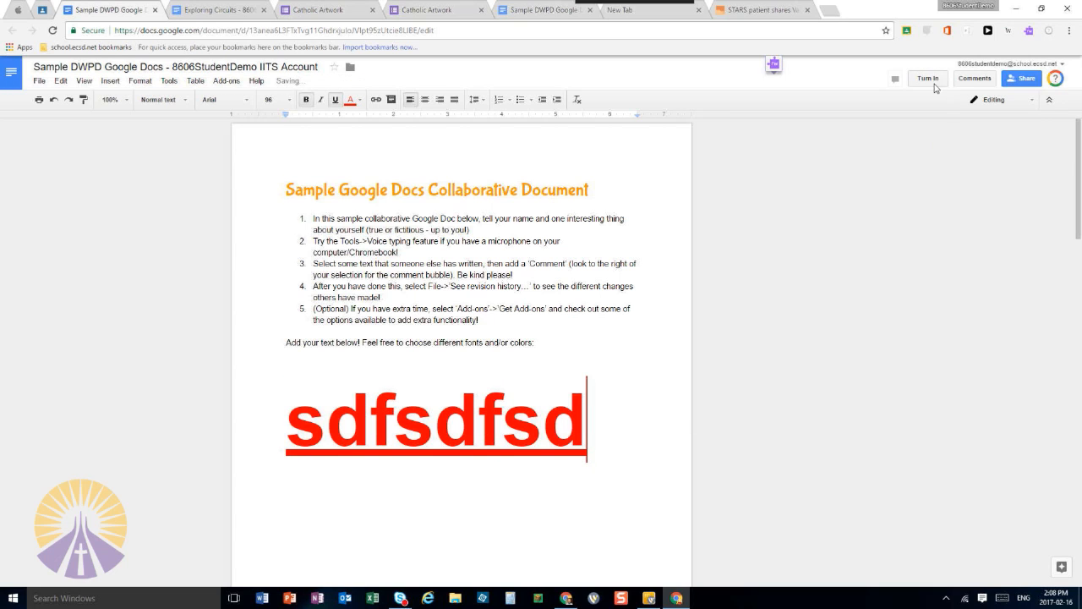
left_click(930, 79)
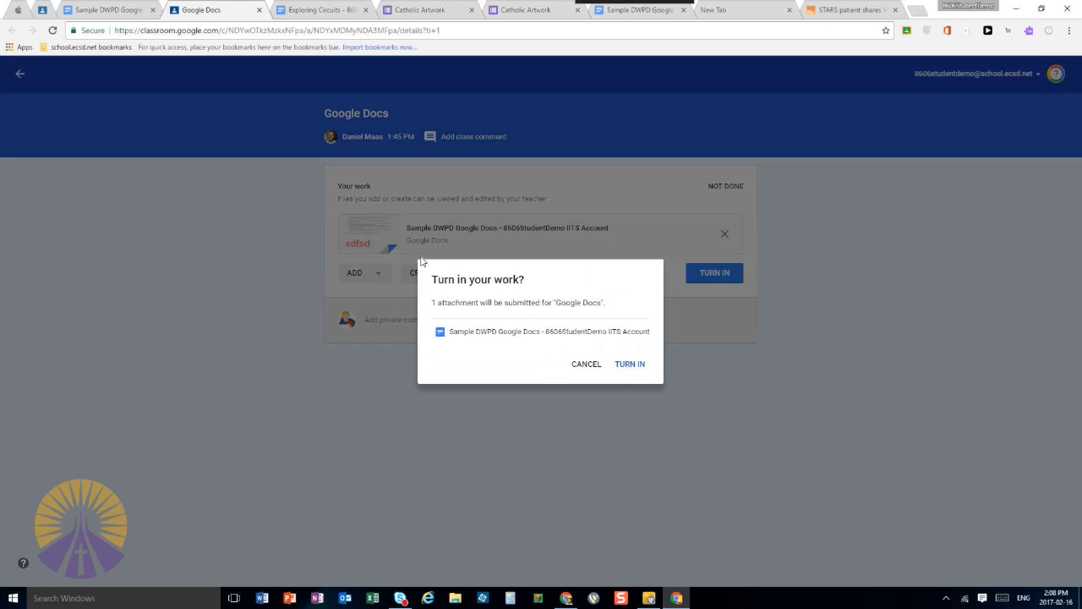
left_click(636, 372)
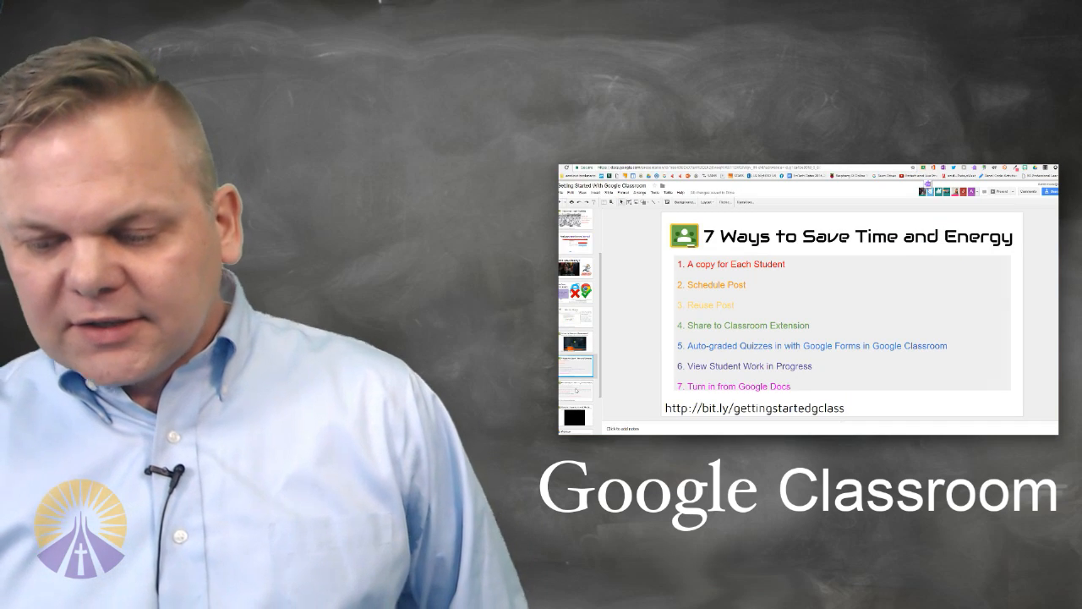
Check the messages in the ecsd TodaysMeet room and return to the teacher's class stream
left_click(576, 389)
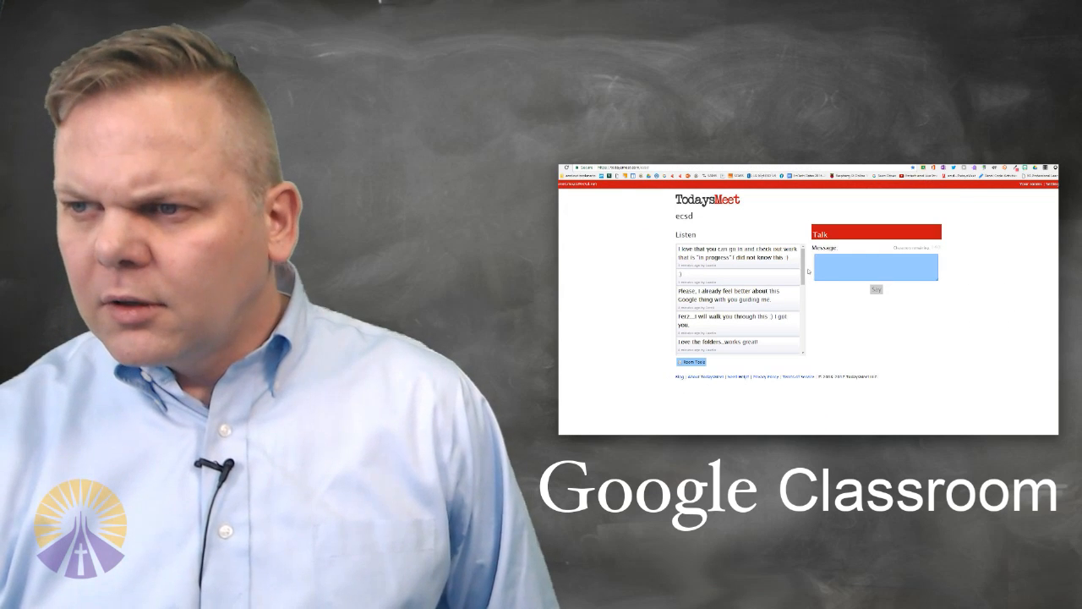
mouse_move(804, 271)
left_mouse_down()
mouse_move(807, 284)
mouse_move(810, 269)
left_mouse_up()
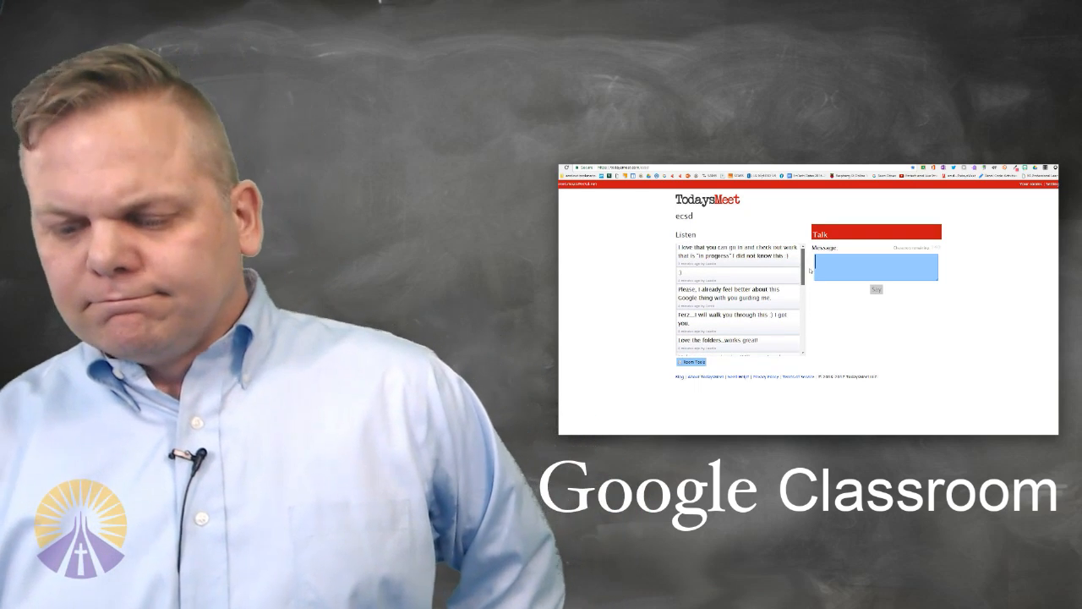
left_click_drag(809, 272, 791, 257)
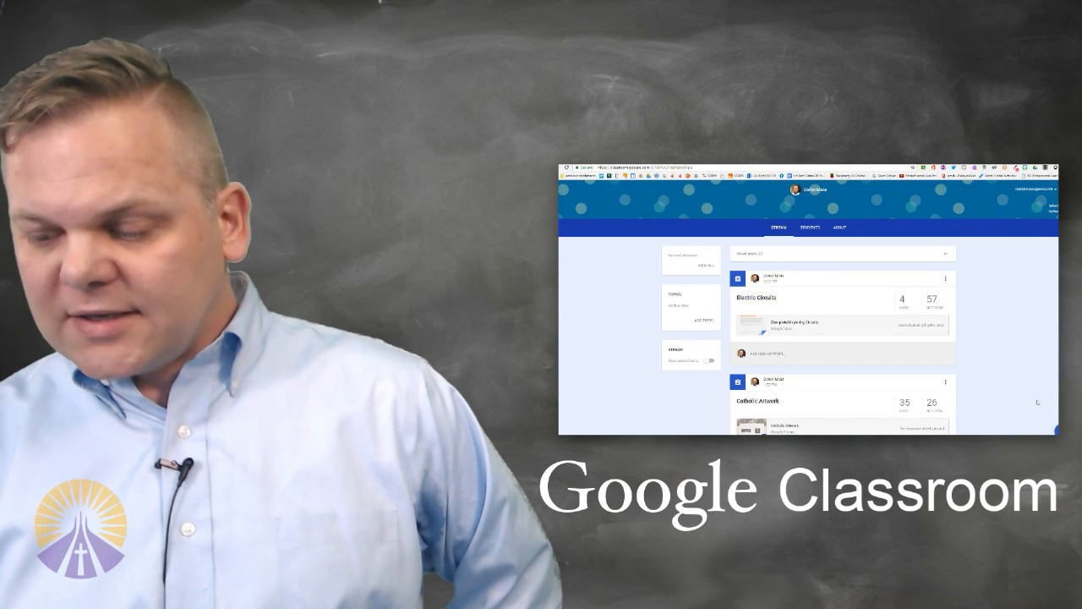
Review the posts in the teacher's class stream, from Electric Circuits down to the device question
mouse_move(1057, 430)
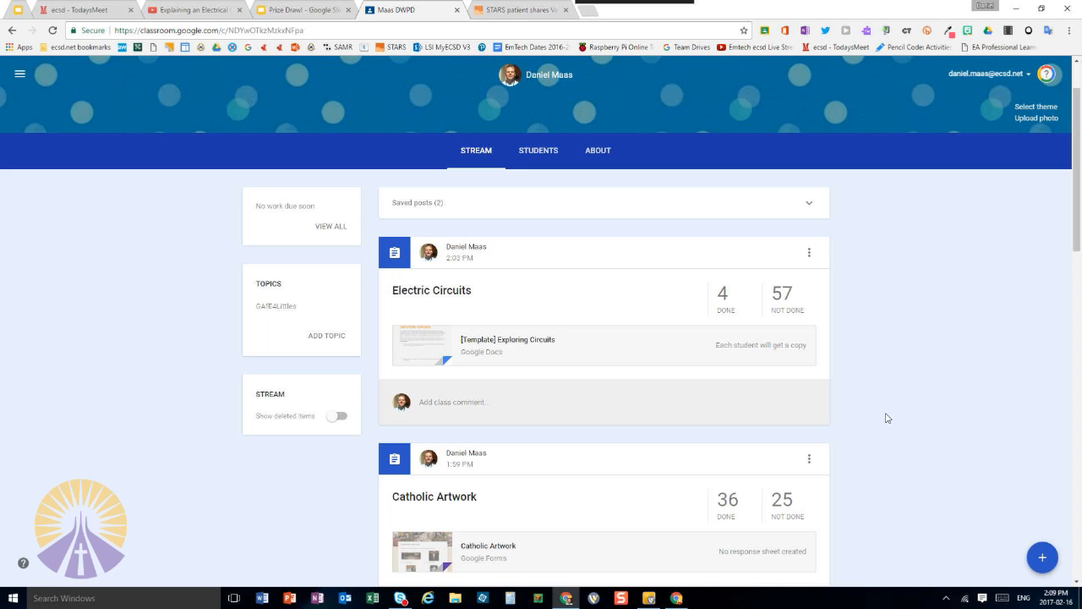
scroll(909, 455, "down", 6)
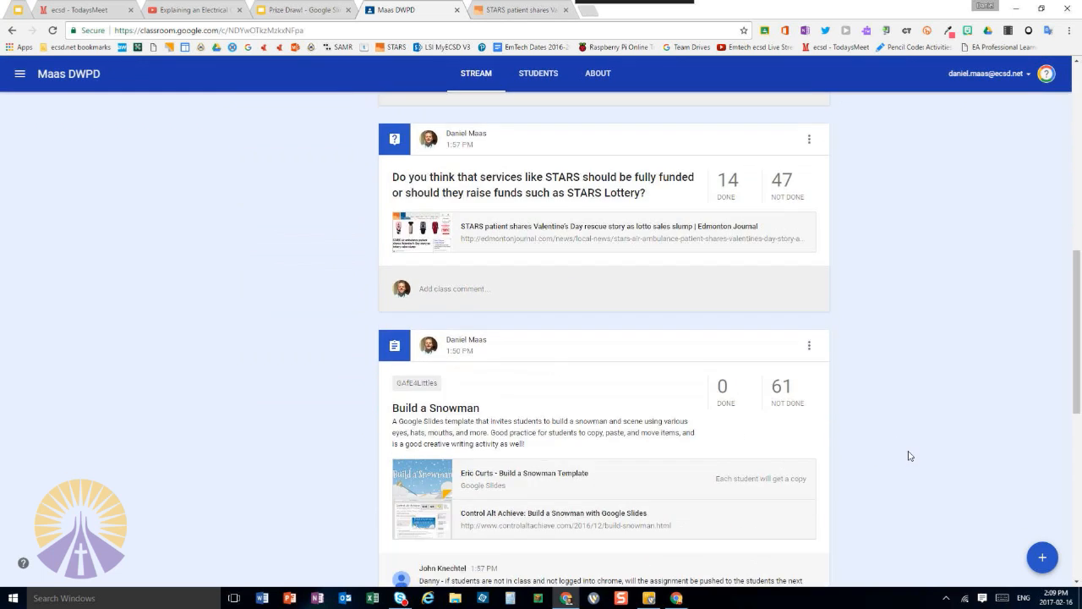
scroll(909, 456, "down", 5)
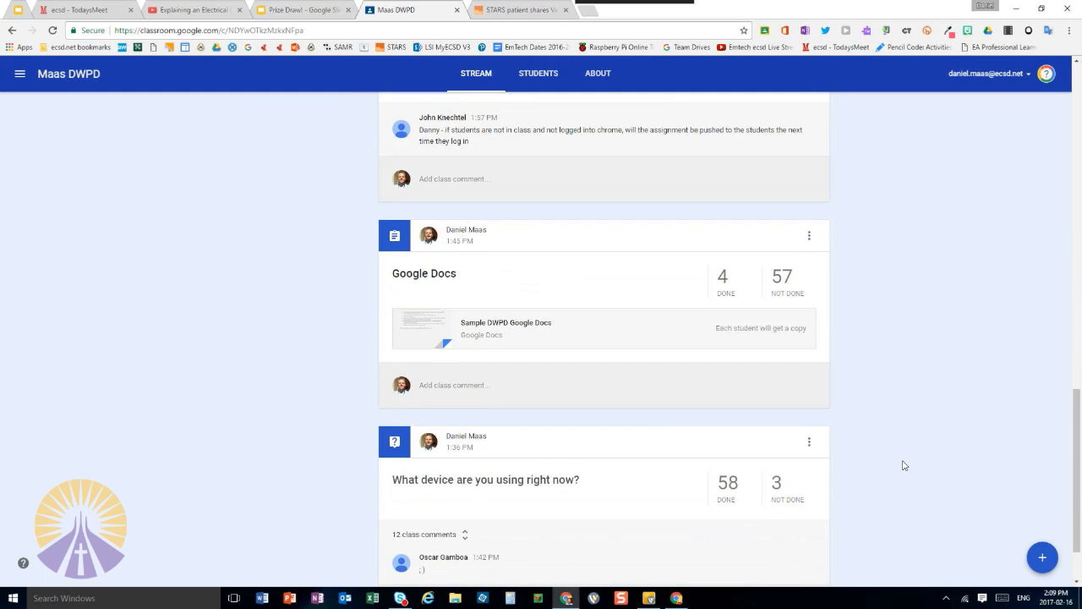
scroll(904, 465, "up", 12)
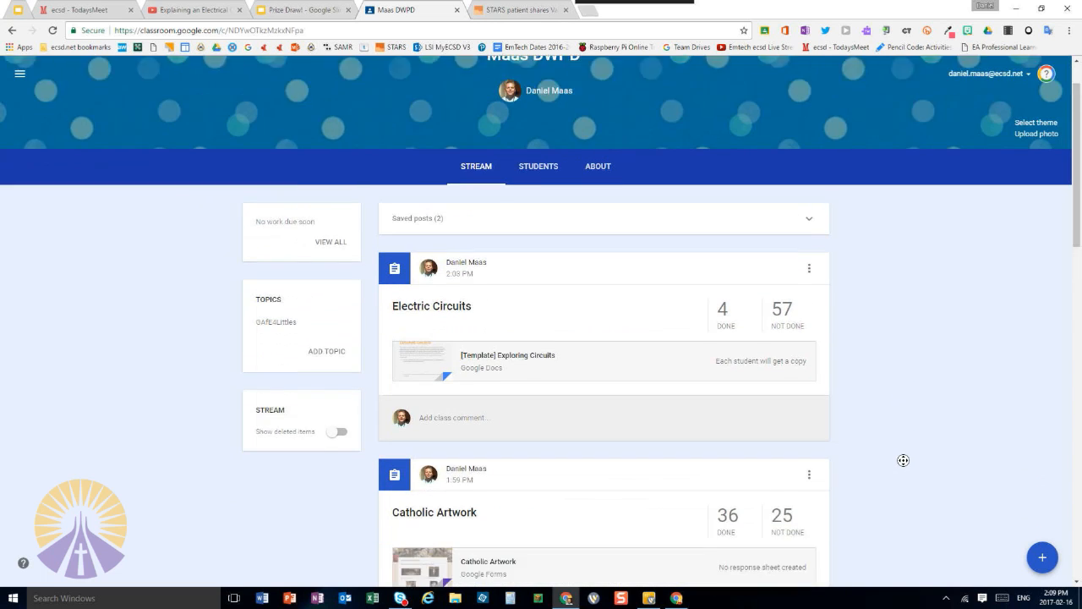
scroll(903, 460, "down", 11)
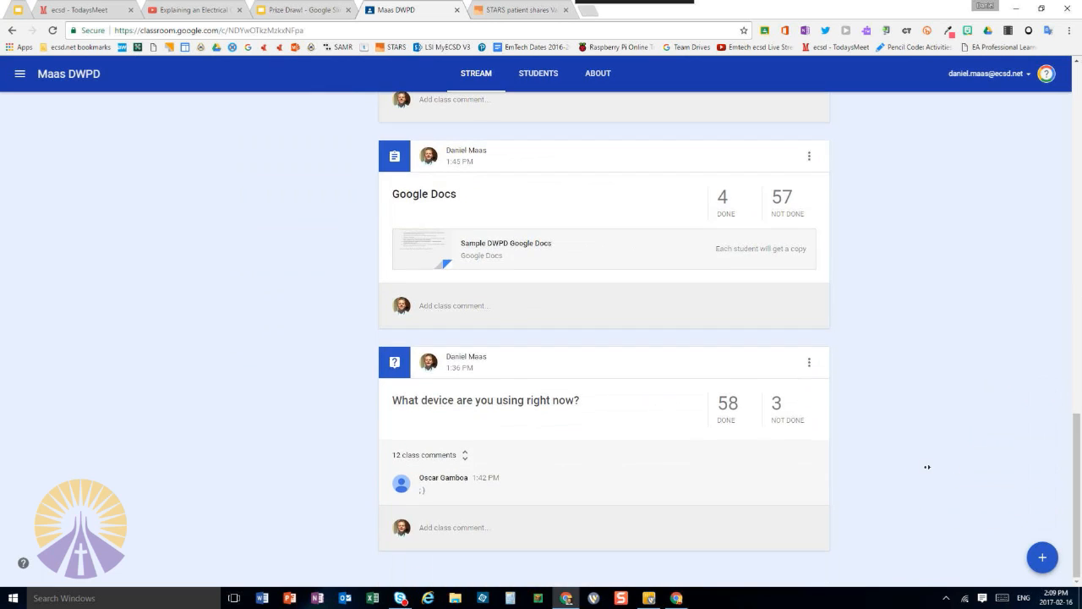
scroll(922, 481, "up", 10)
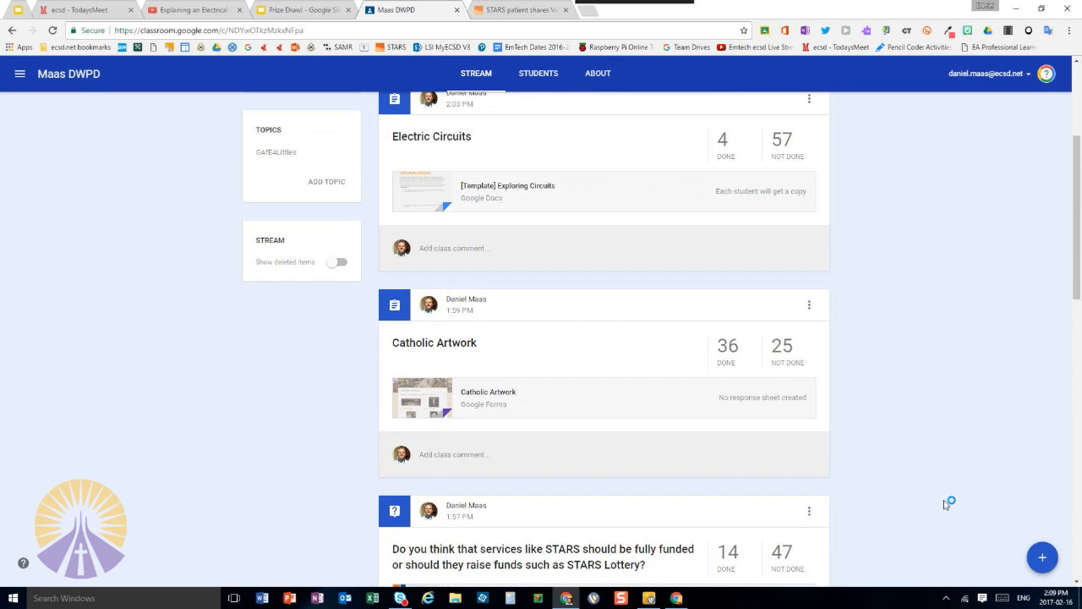
scroll(945, 504, "up", 3)
Create a class announcement for all students with the text "Fun!"
mouse_move(1045, 558)
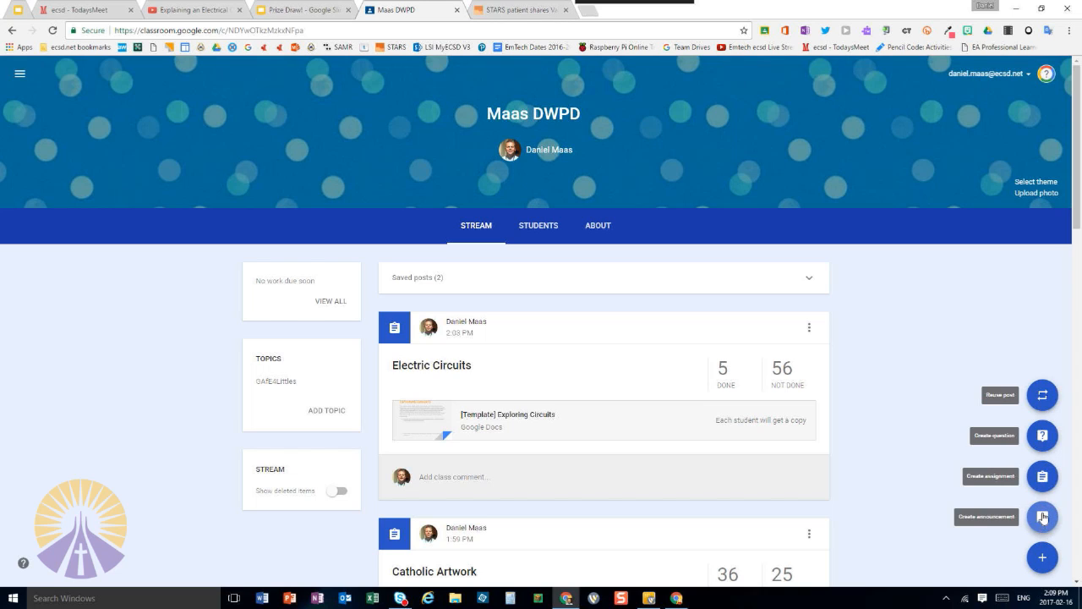
left_click(1042, 517)
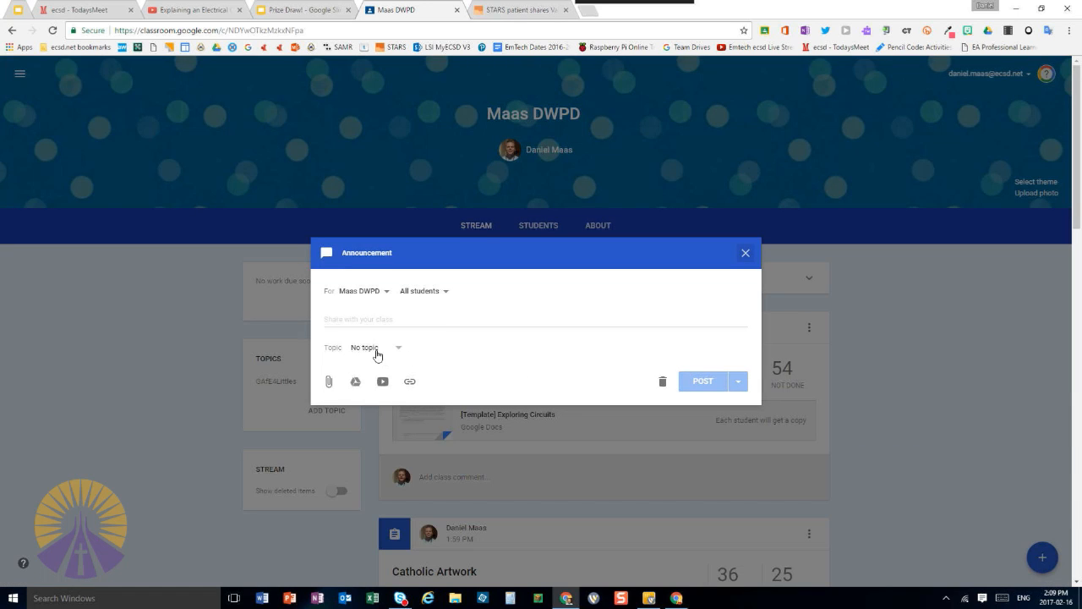
left_click(366, 322)
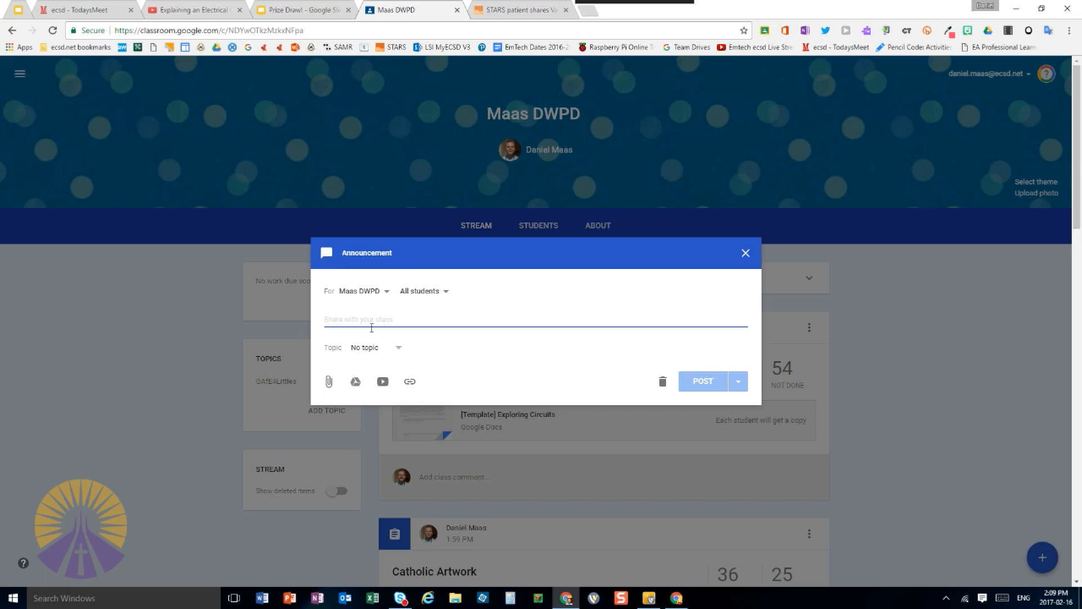
type("Fun!")
Post the announcement under a new topic named "Fun" and open that topic's posts
left_click(397, 348)
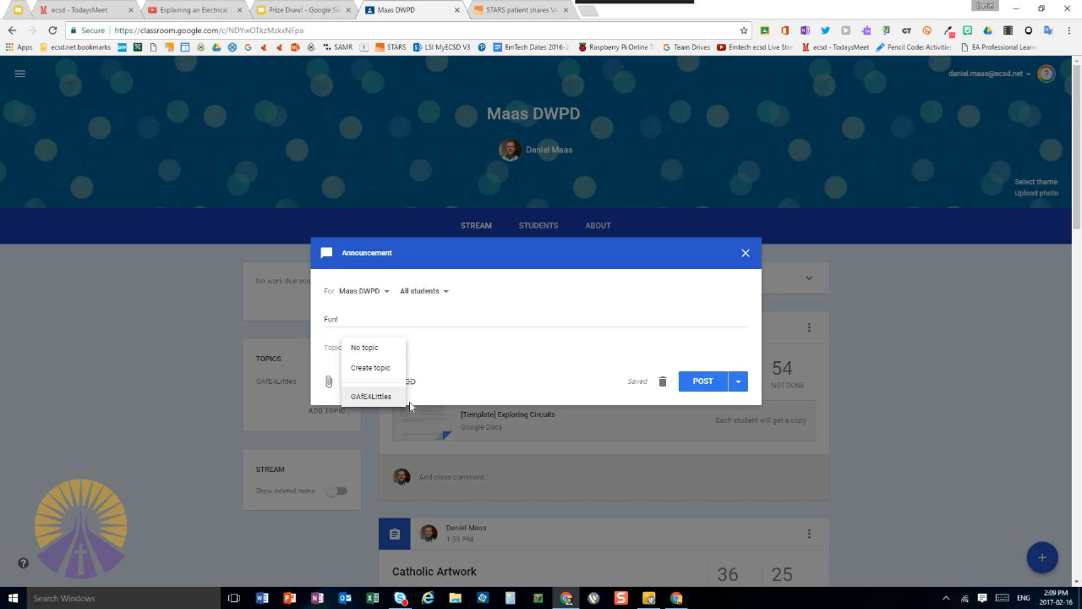
left_click(380, 372)
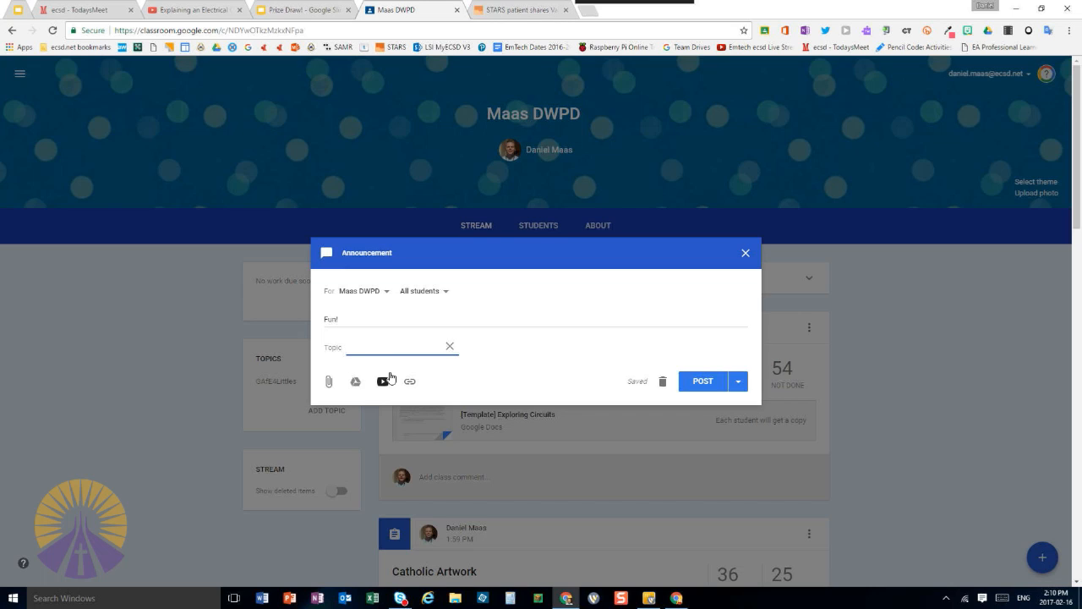
type("un")
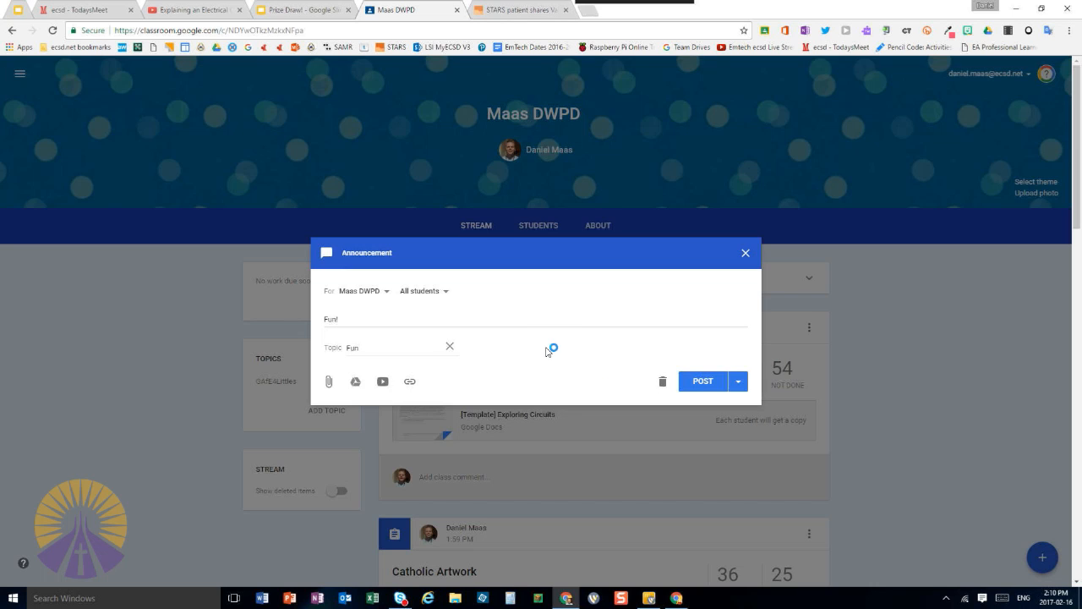
left_click(699, 381)
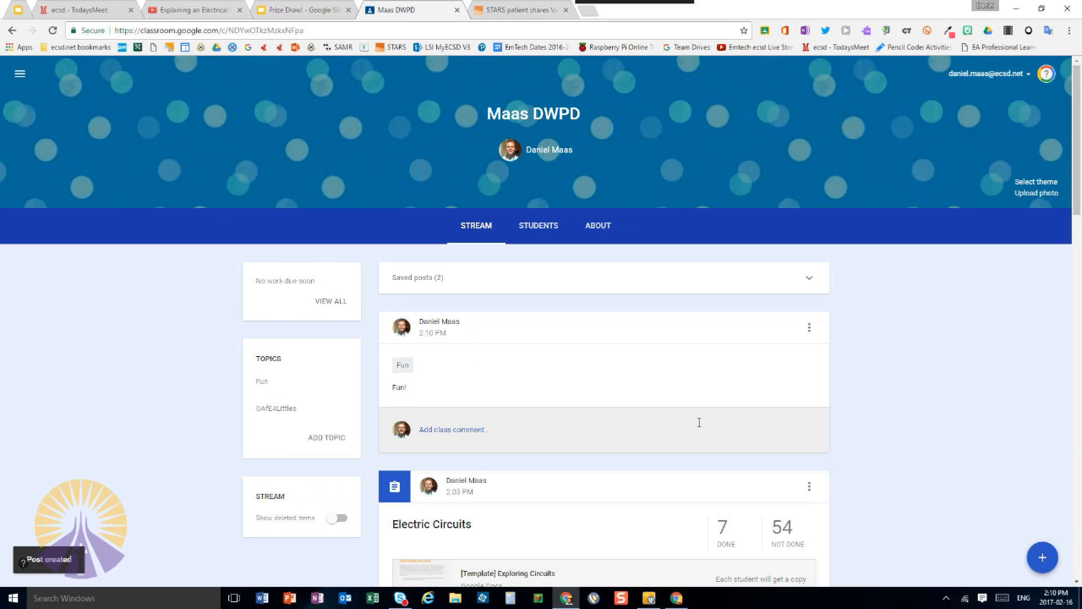
left_click(262, 382)
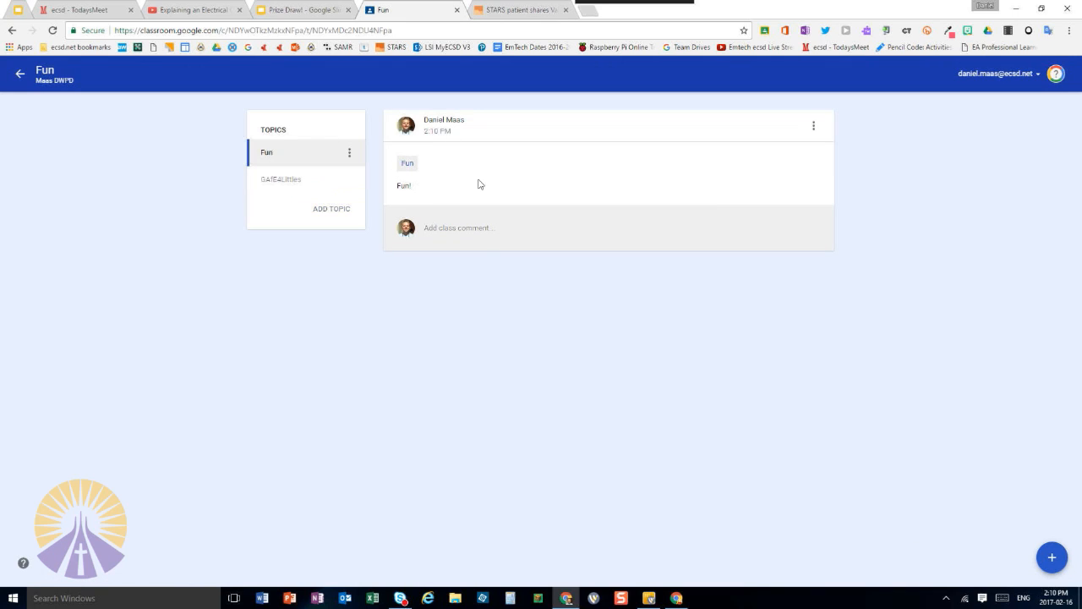
Leave the Fun topic, look over the class's student list, and open the class's About page
left_click(20, 77)
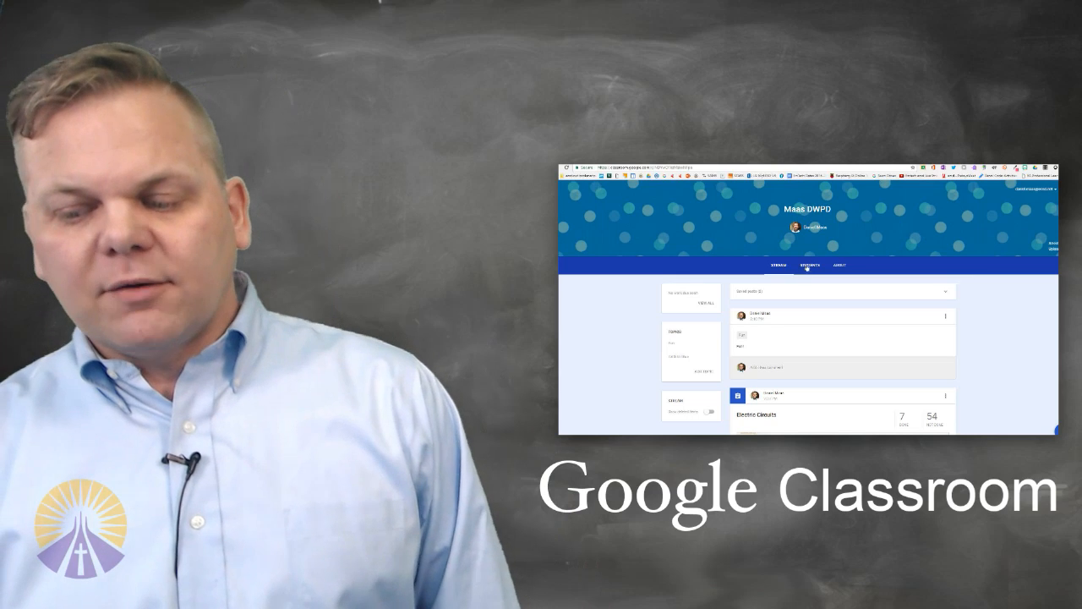
left_click(810, 265)
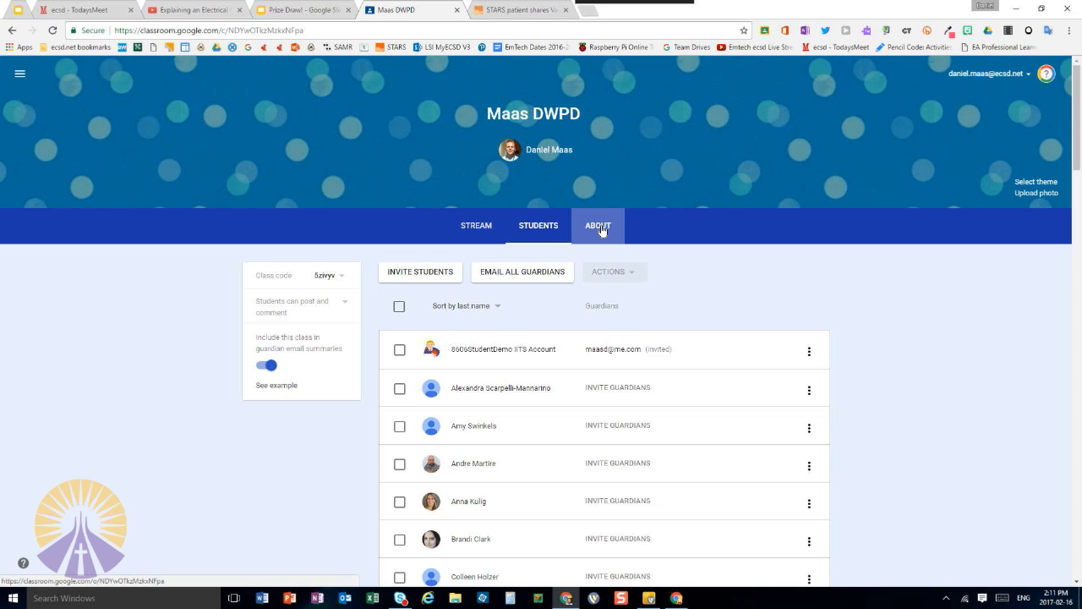
left_click(598, 229)
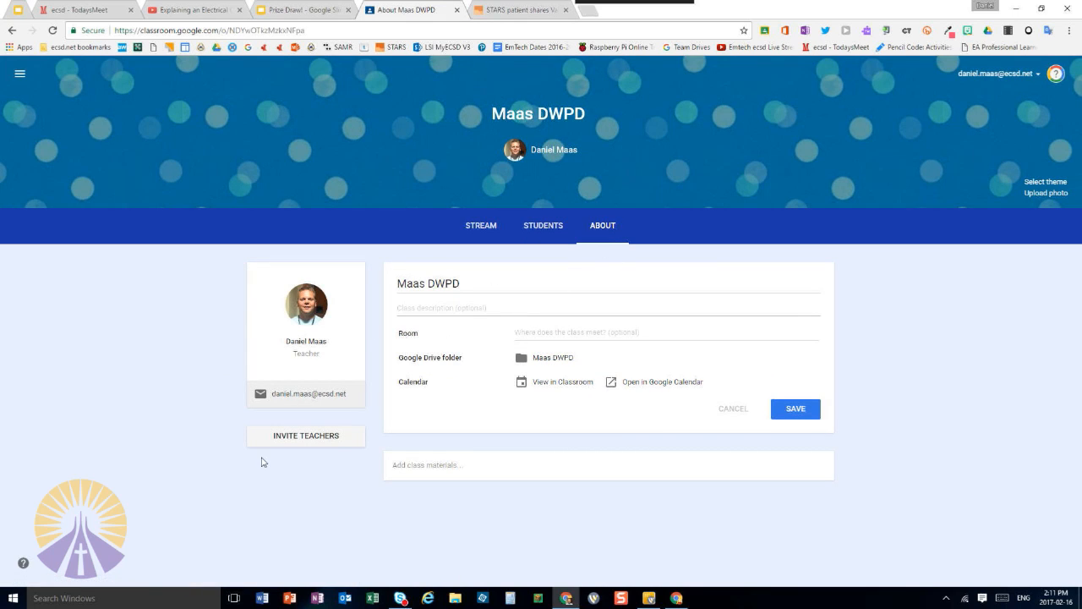
Start a teacher invitation for the class and search the contacts for the co-teacher's surname
left_click(304, 441)
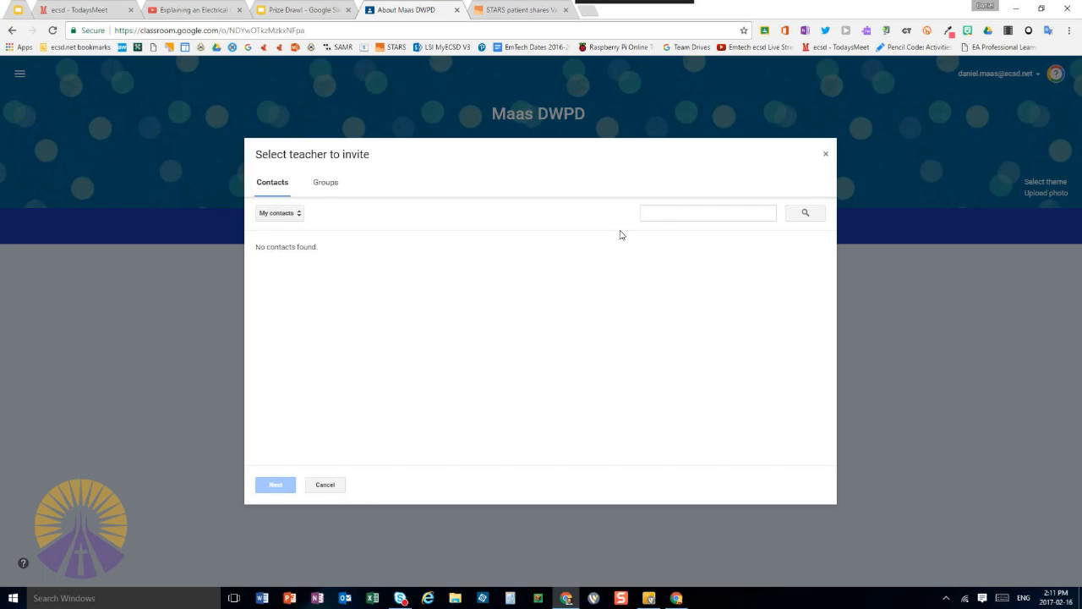
left_click(653, 211)
type("pa")
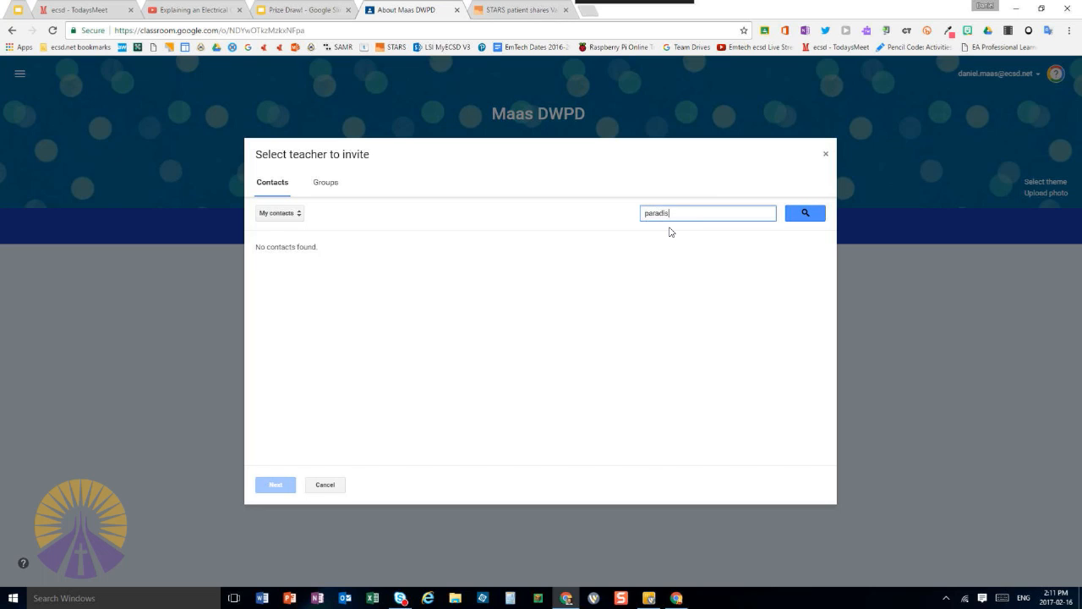
type("radis")
key("Return")
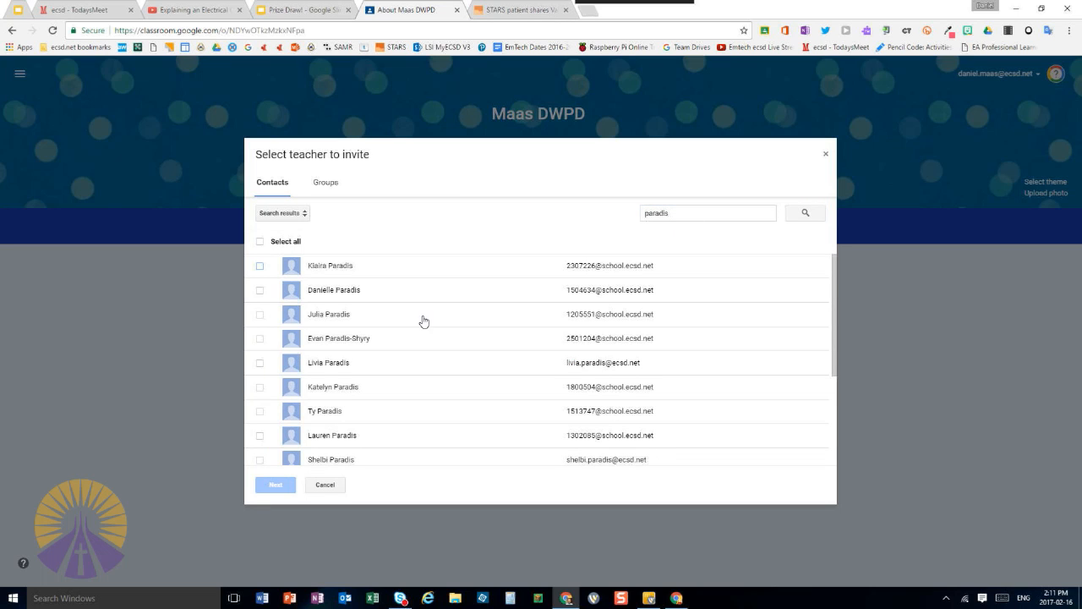
Invite the matching staff contact as a teacher of the class and check the Remove from class option for that invitation
left_click(260, 363)
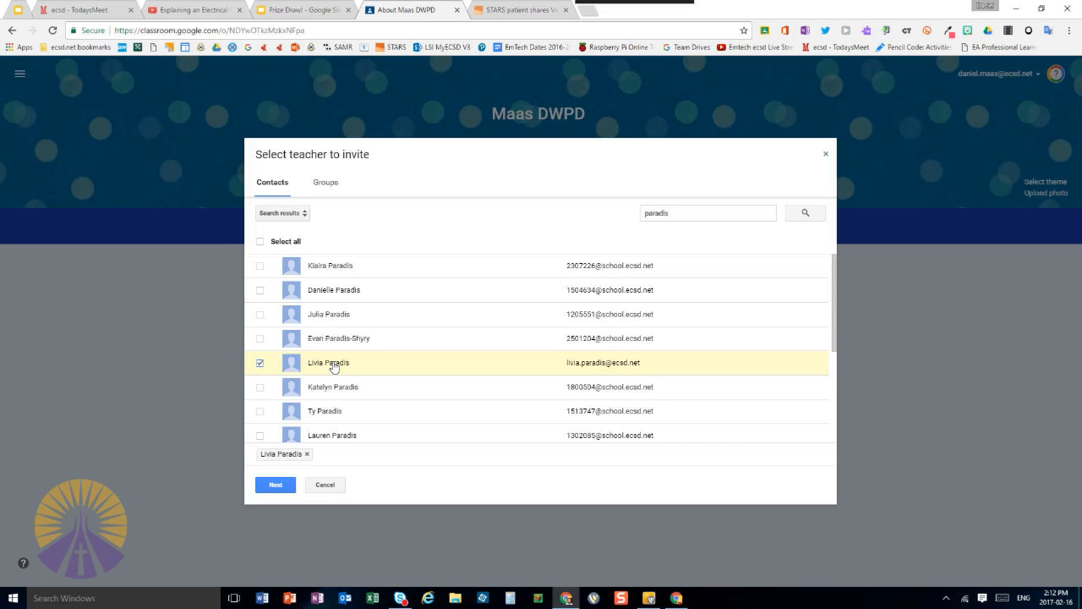
left_click(276, 485)
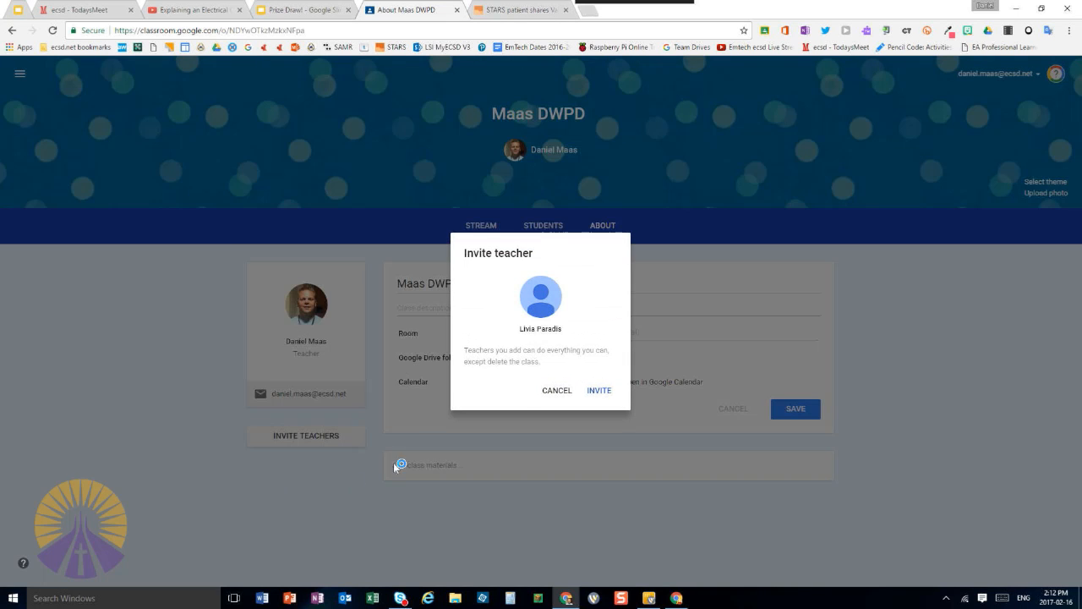
left_click(600, 394)
scroll(372, 549, "down", 1)
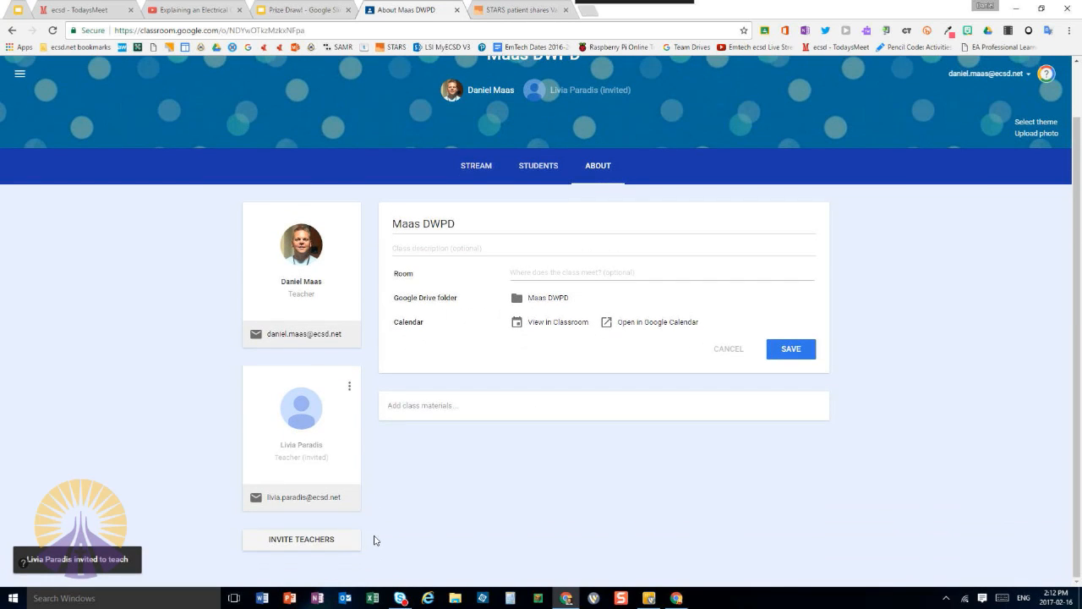
left_click(348, 388)
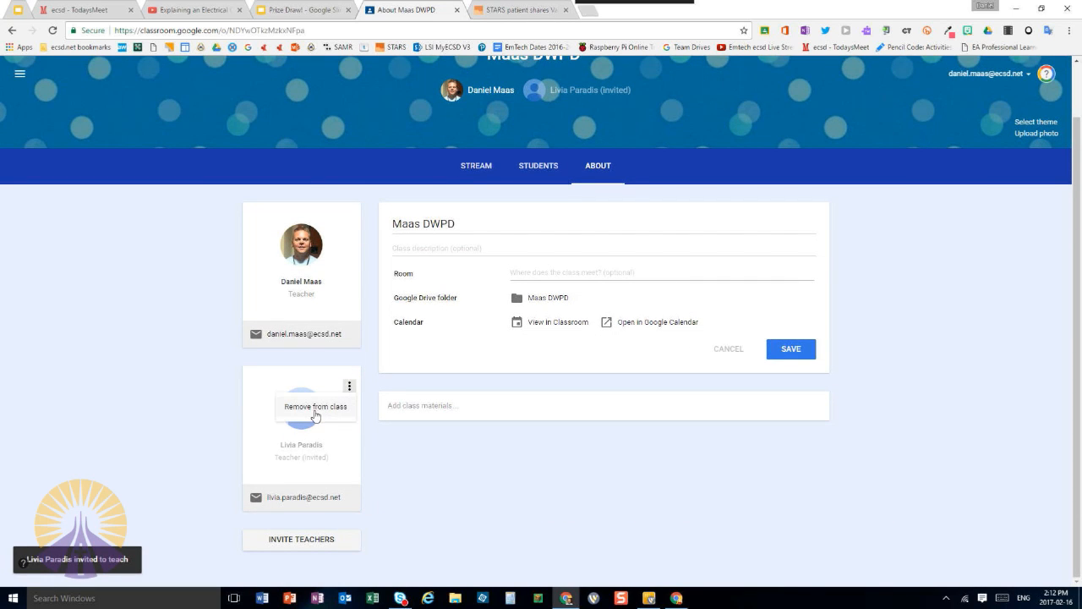
left_click(386, 457)
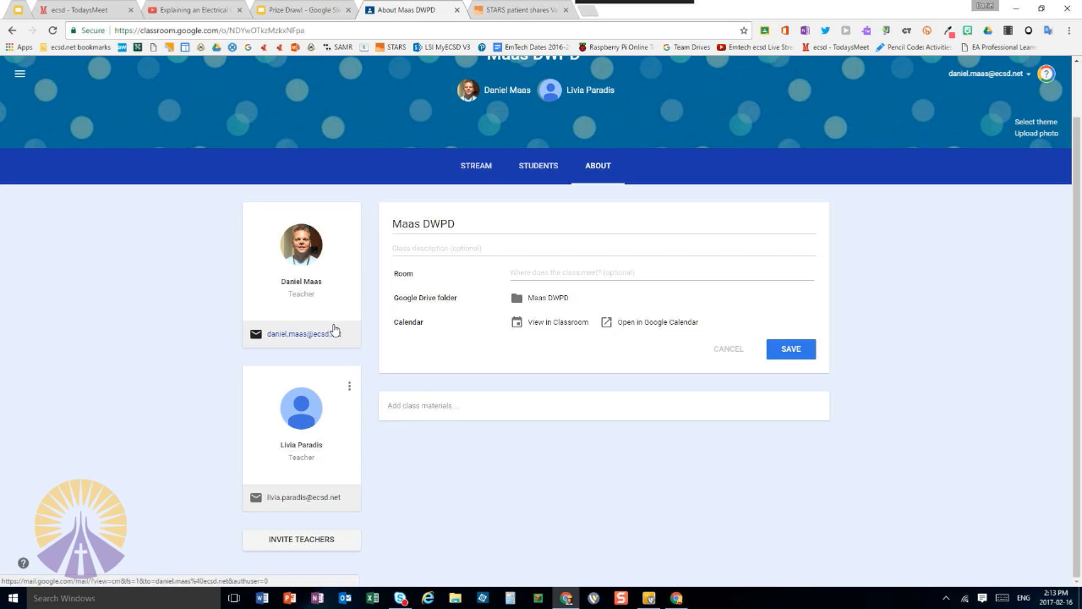
Remove the co-teacher from the class and return to the class stream
left_click(476, 166)
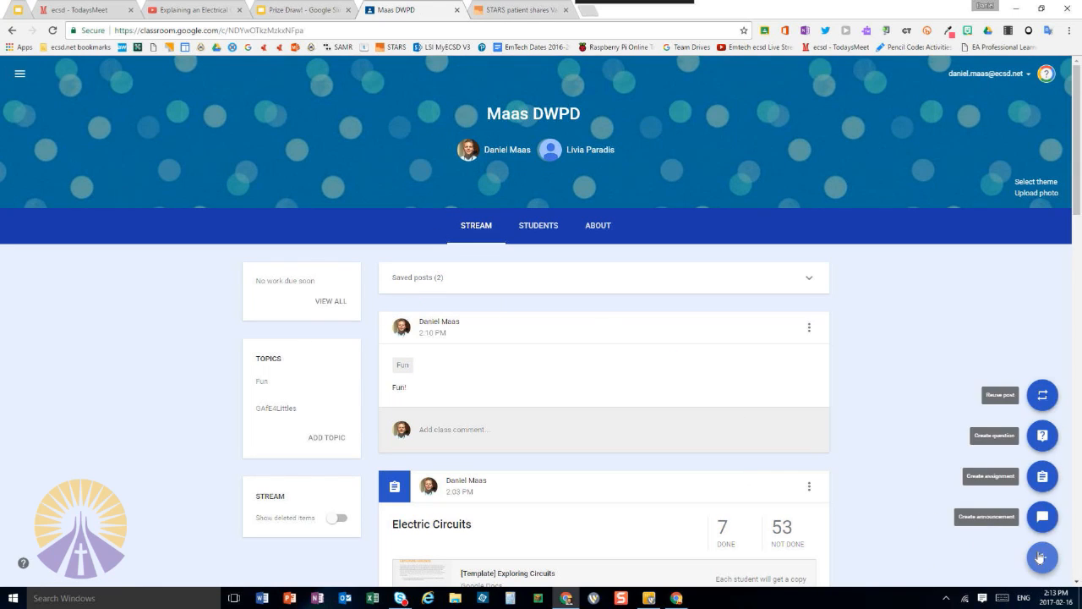
left_click(583, 226)
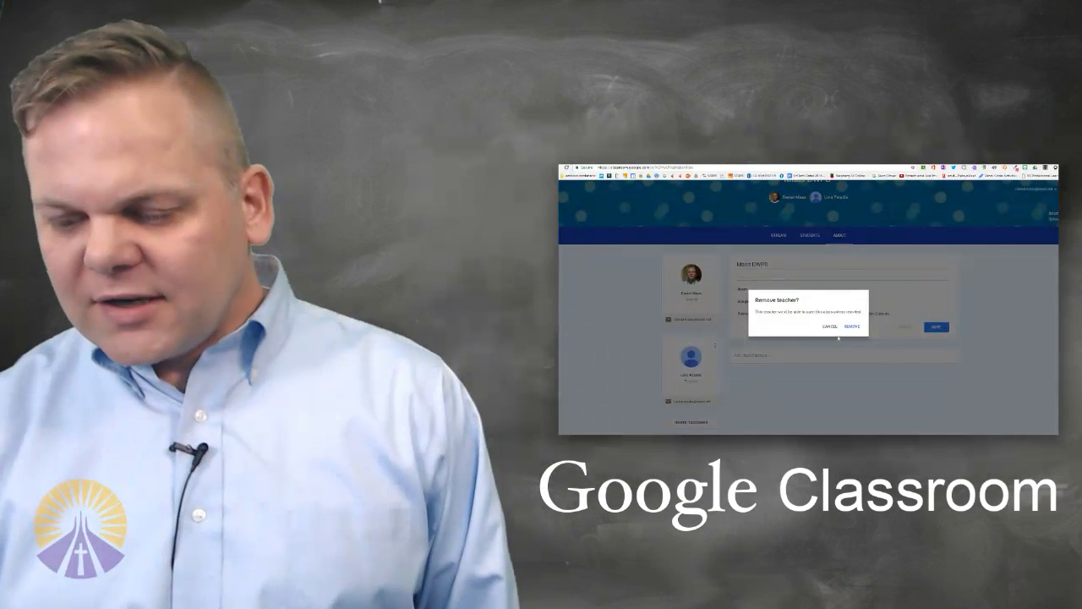
left_click(849, 328)
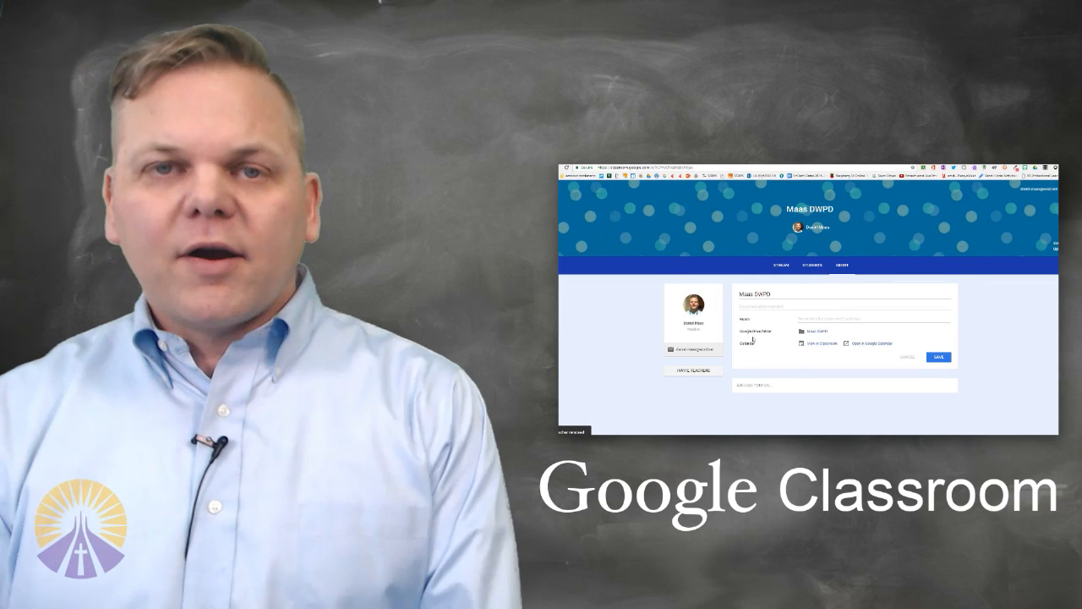
left_click(782, 265)
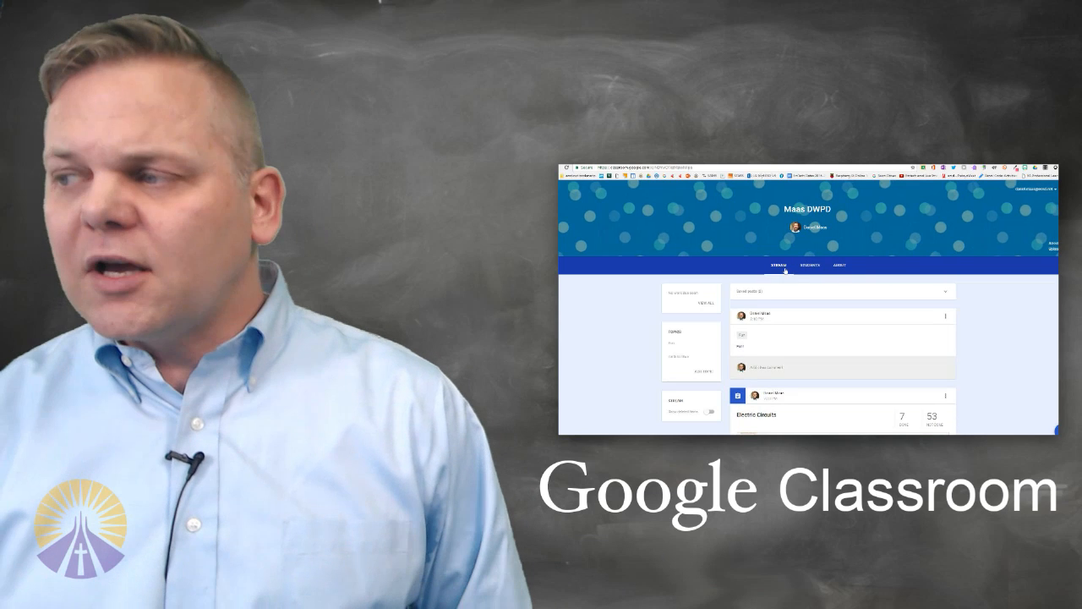
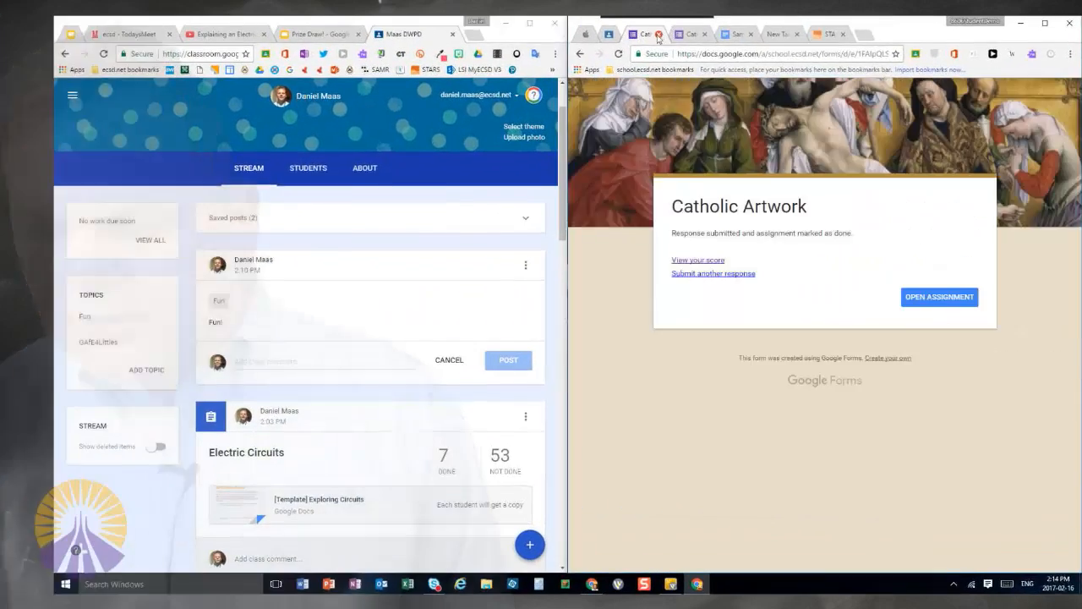
Close the extra document and news article tabs in the student's browser and return from the Google Docs assignment to the class stream
left_click(658, 36)
left_click(659, 36)
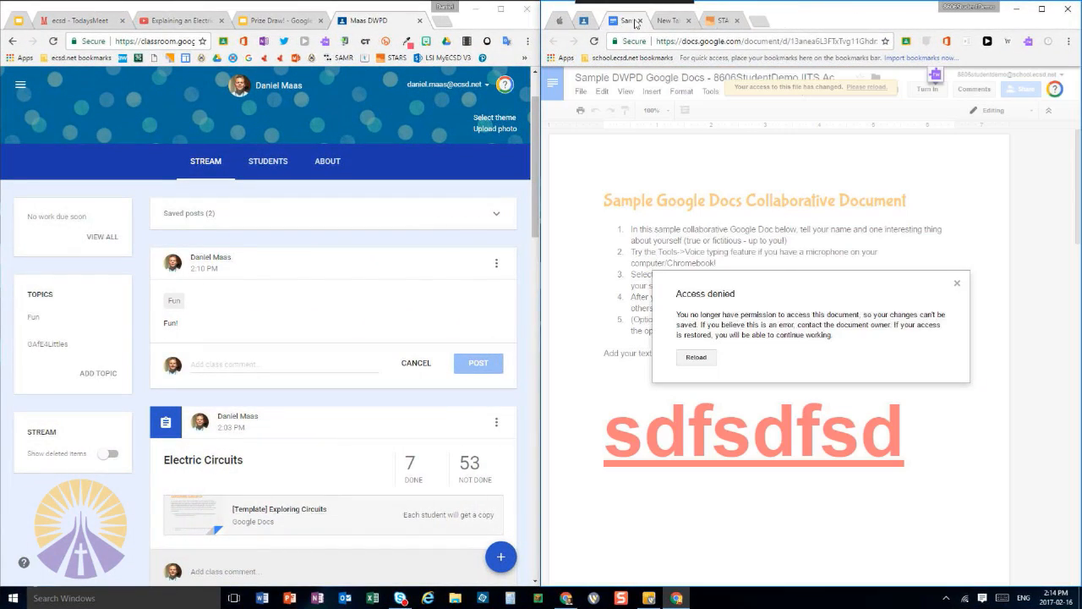
left_click(661, 37)
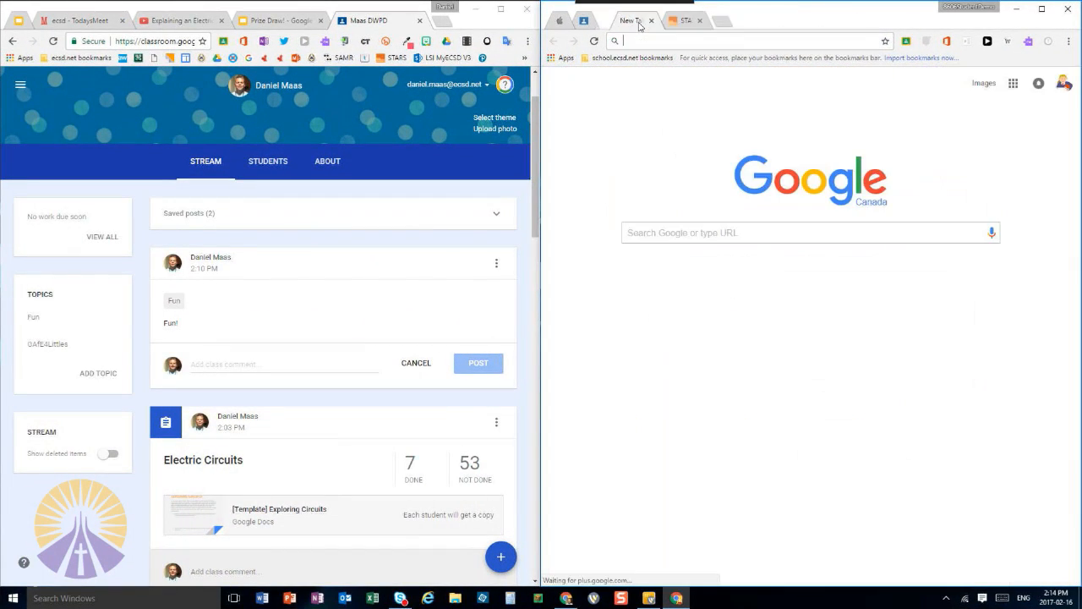
left_click(639, 24)
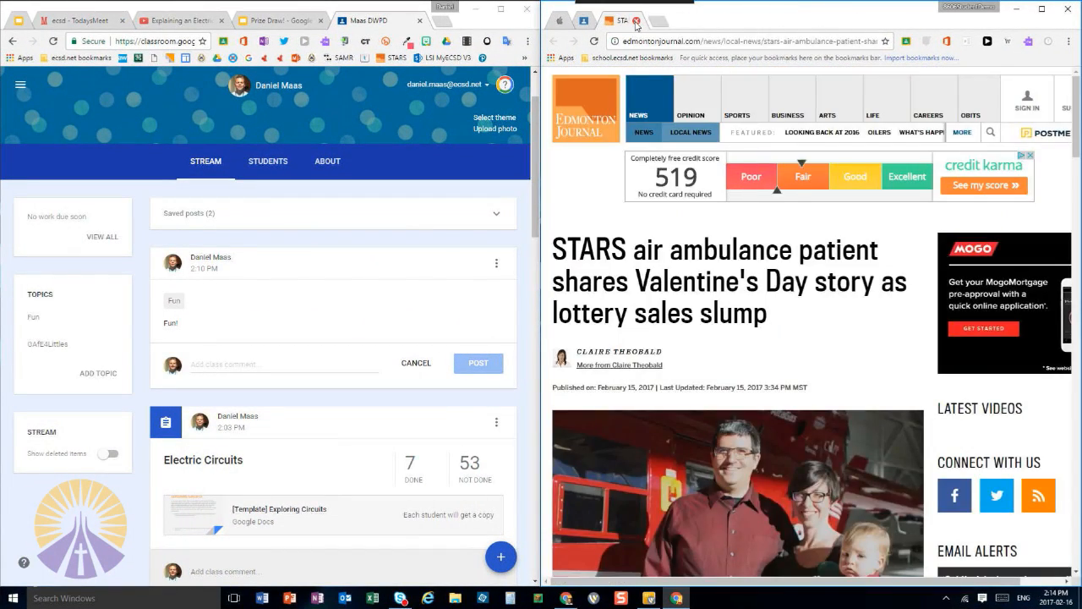
left_click(638, 24)
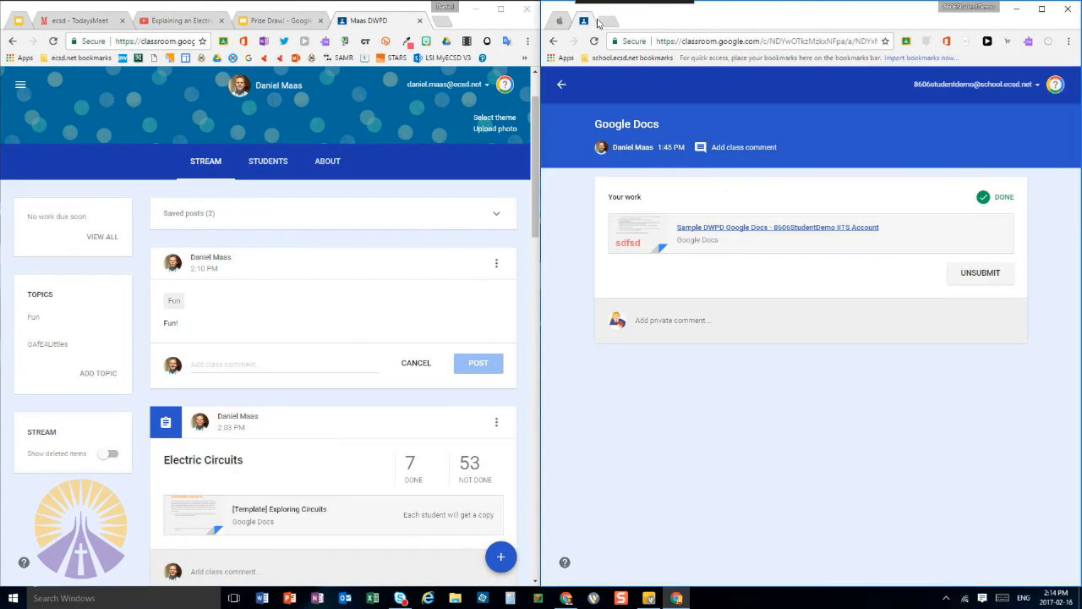
left_click(561, 85)
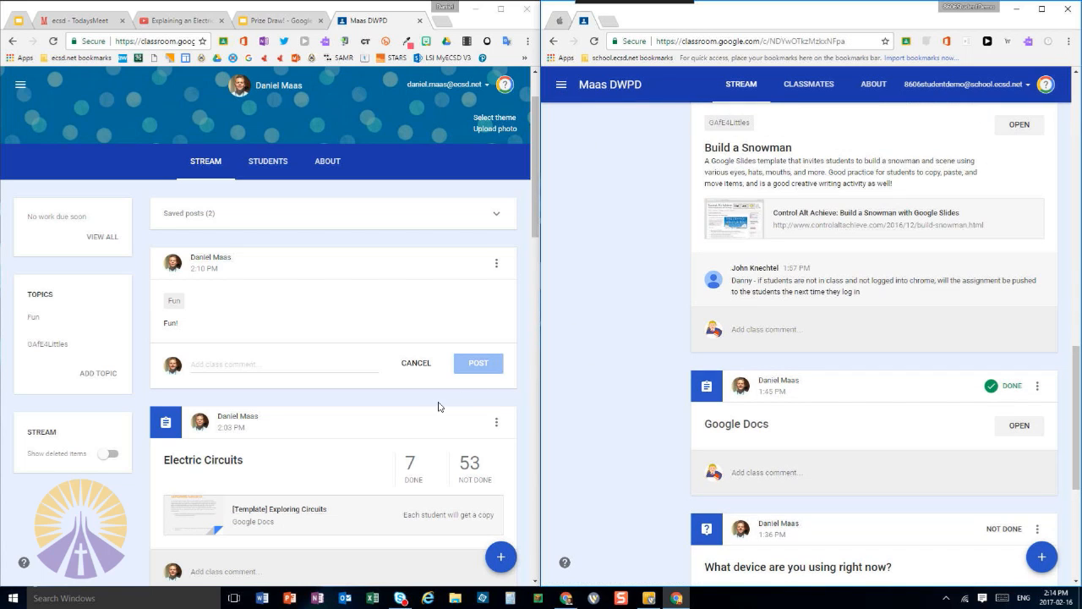
Look through the student and teacher views of the class stream to find the Google Docs assignment
scroll(704, 451, "down", 2)
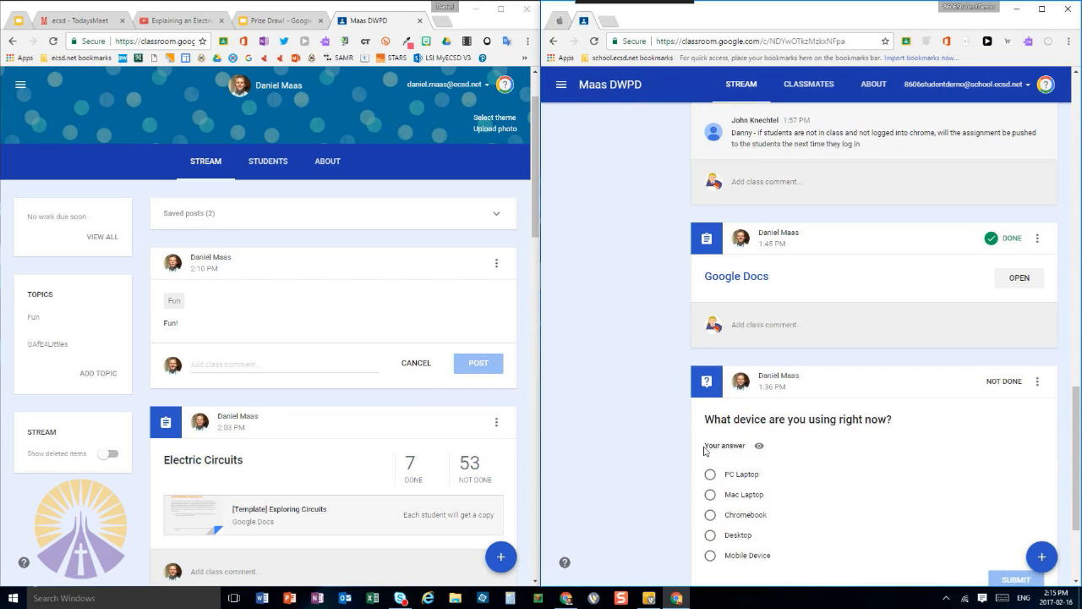
scroll(705, 453, "down", 1)
scroll(704, 457, "down", 1)
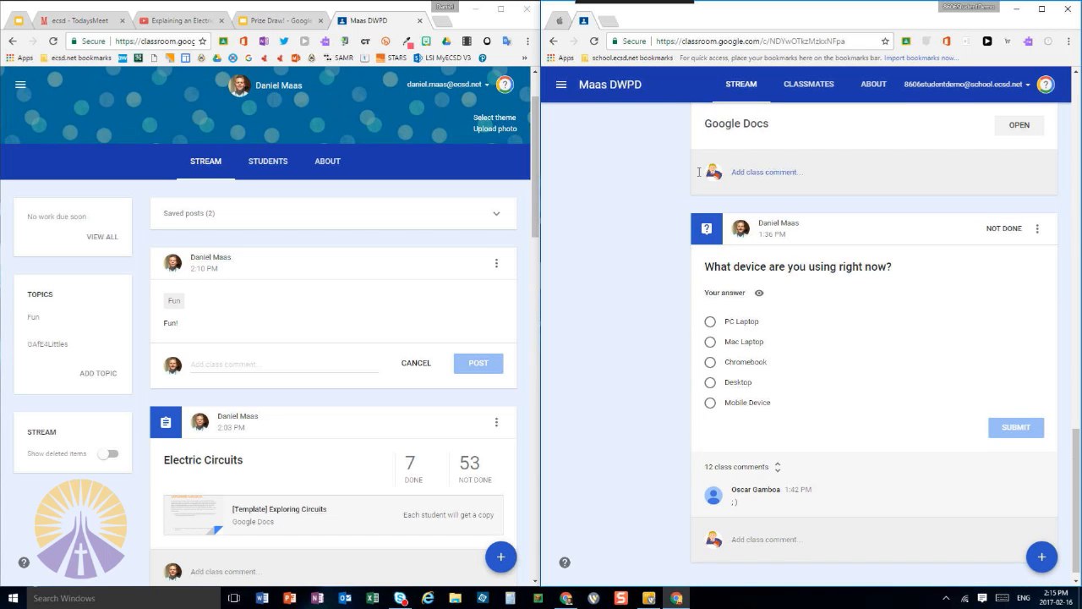
scroll(707, 218, "up", 4)
scroll(707, 218, "up", 5)
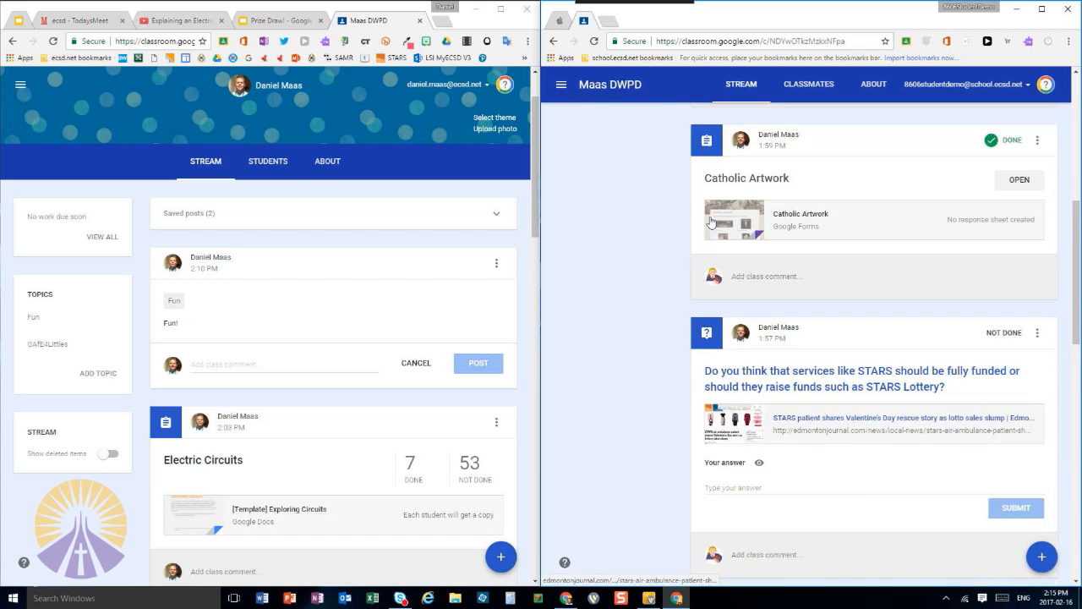
scroll(995, 274, "up", 2)
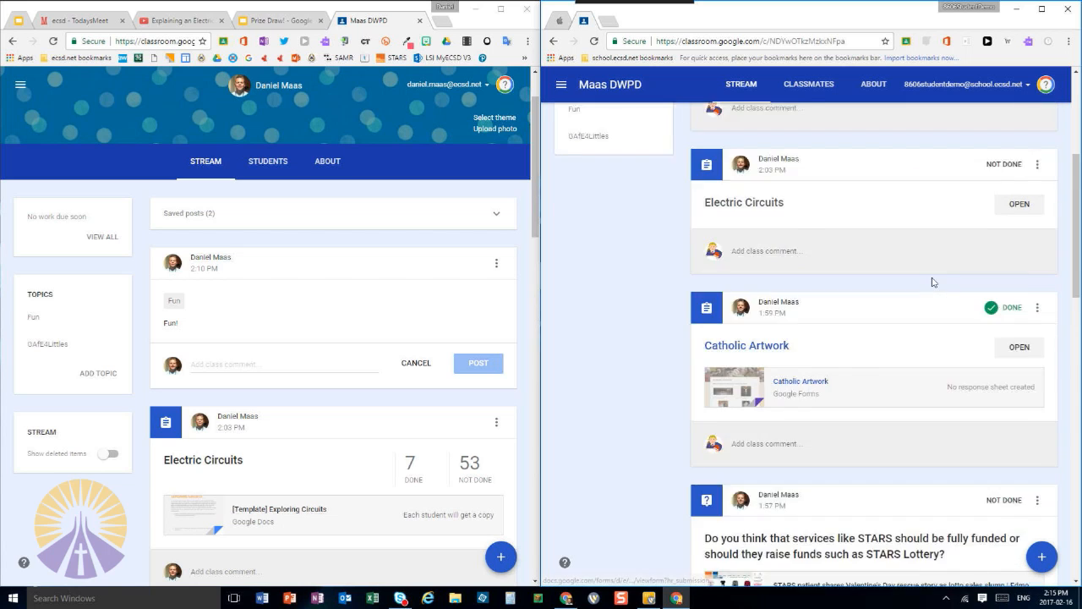
scroll(478, 311, "down", 3)
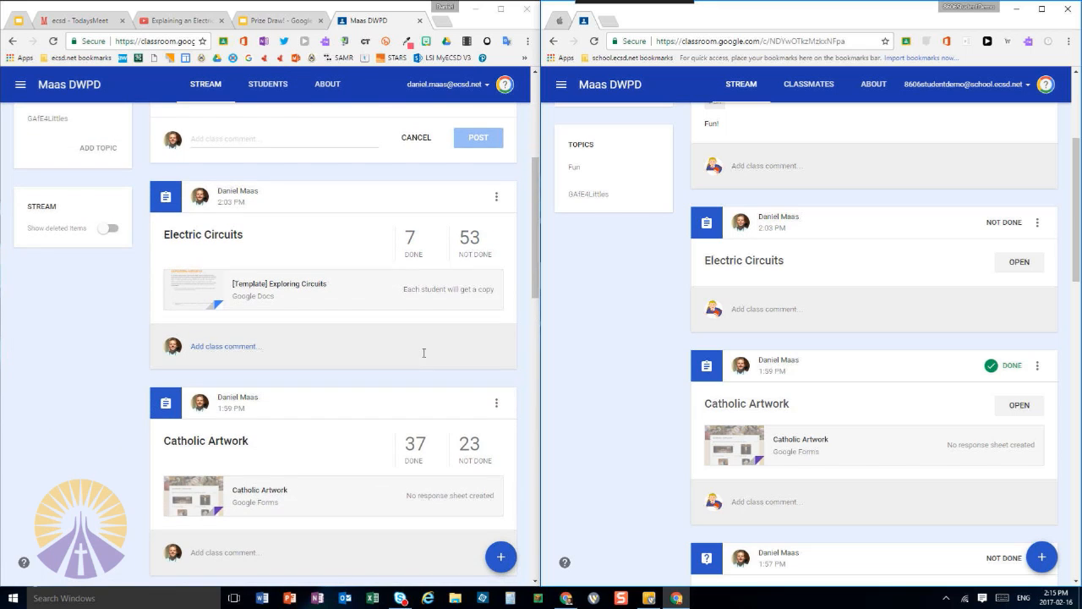
scroll(706, 373, "down", 2)
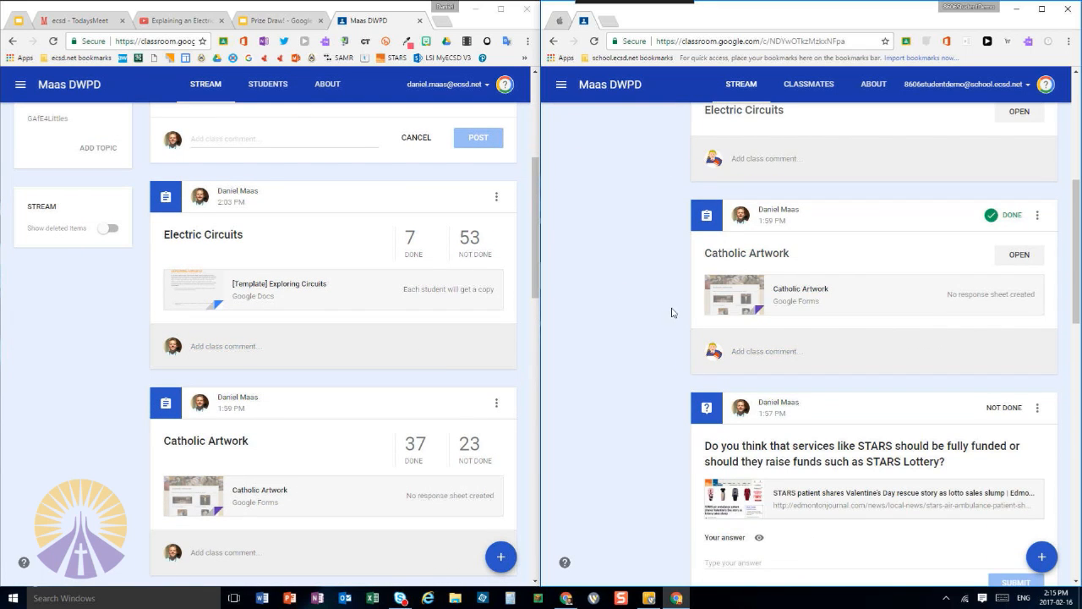
scroll(608, 317, "down", 3)
scroll(612, 322, "down", 5)
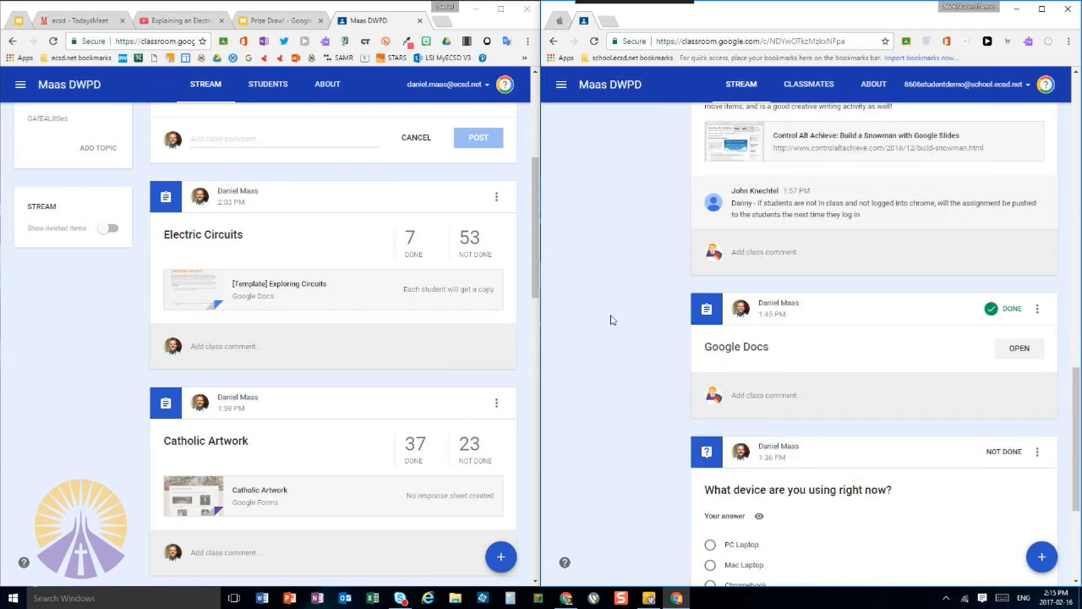
scroll(513, 333, "down", 4)
scroll(377, 345, "down", 7)
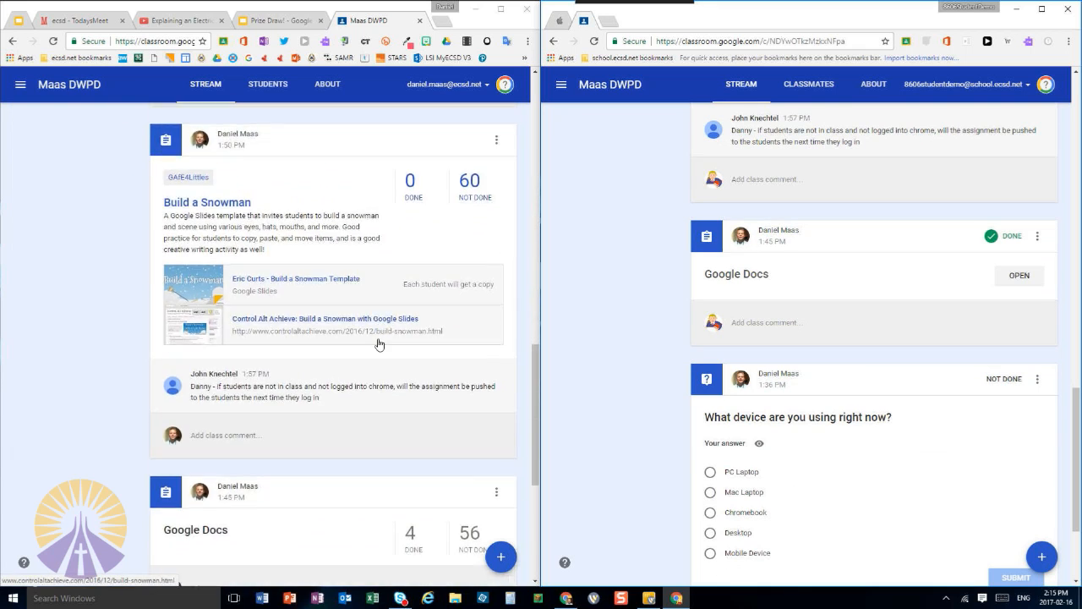
scroll(350, 307, "down", 2)
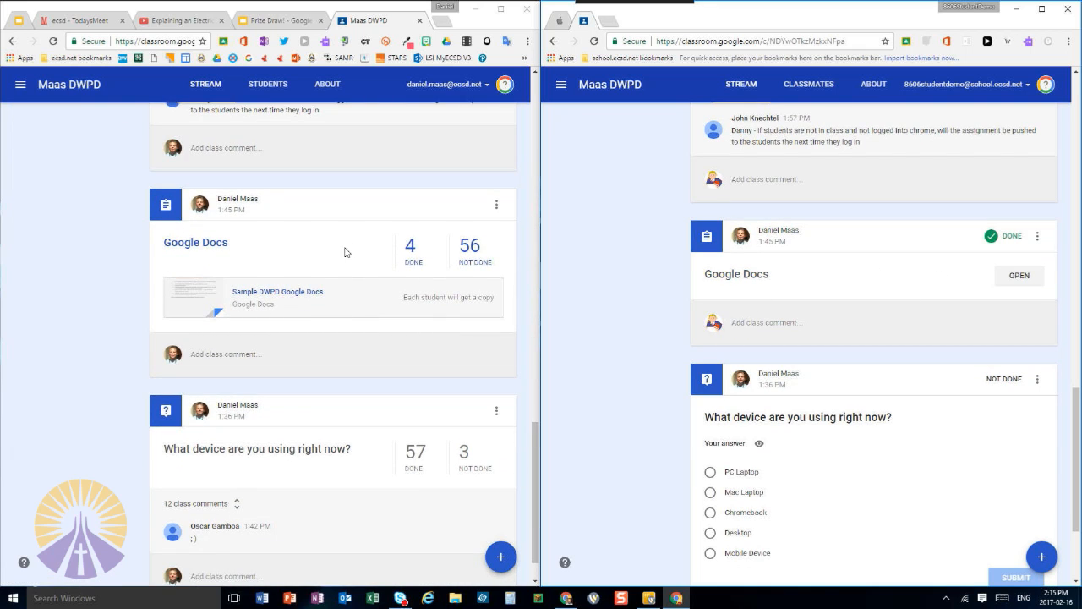
Open the completed work for the Google Docs assignment as the teacher, maximize the window, and show the demo student's submission
left_click(412, 246)
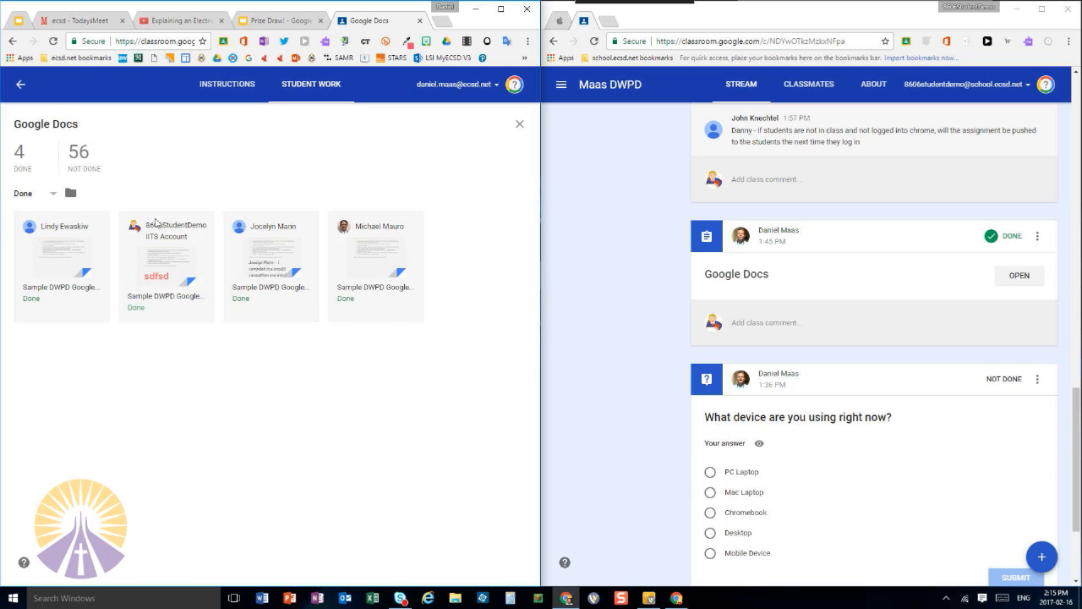
left_click(501, 8)
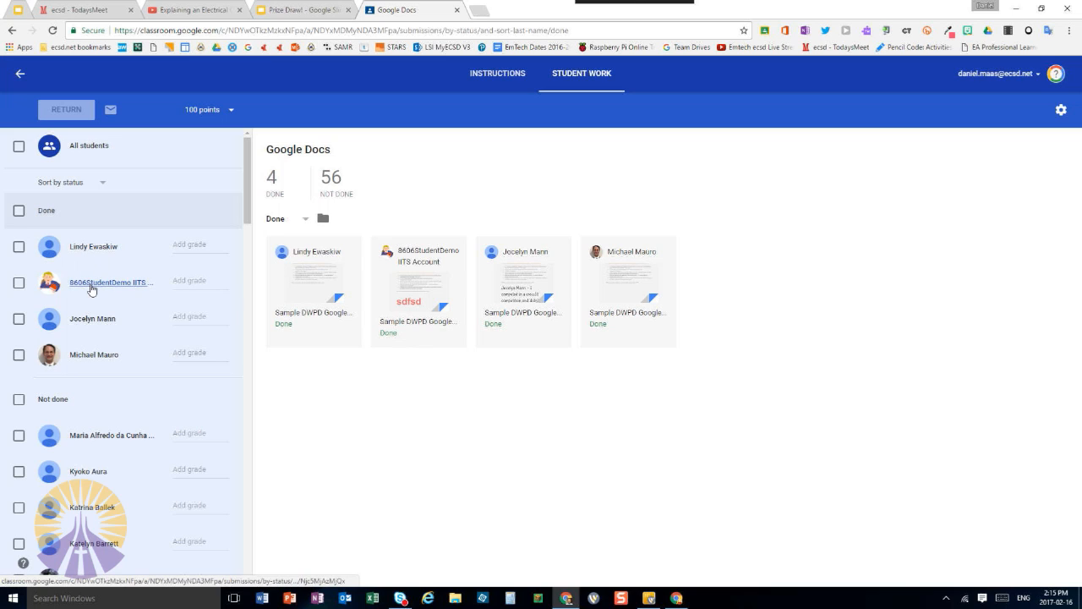
left_click(91, 288)
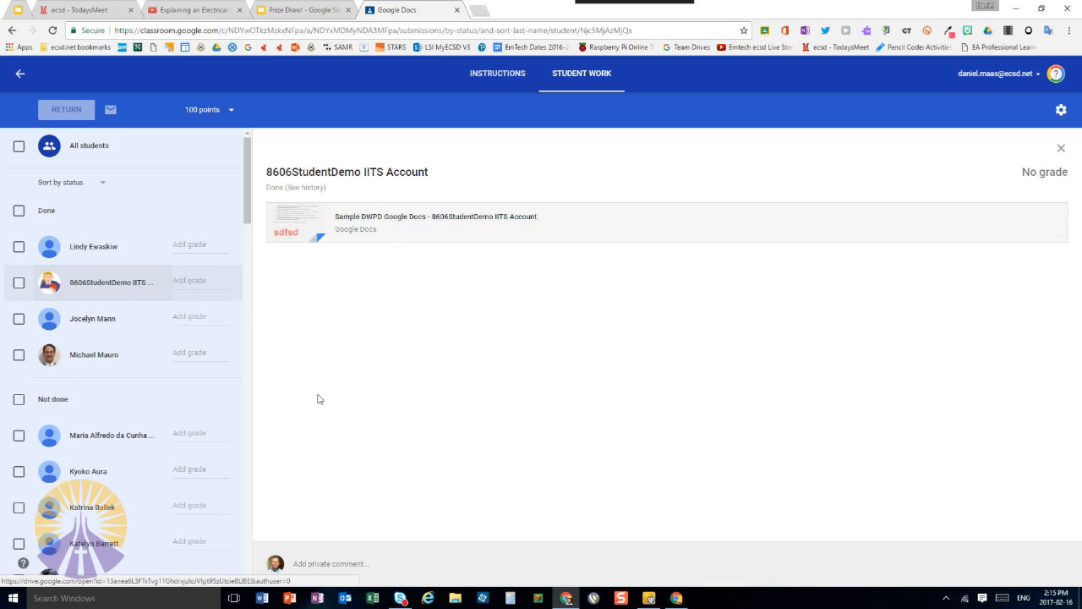
Post the private comment "Great work!" on the demo student's Google Docs submission
left_click(339, 565)
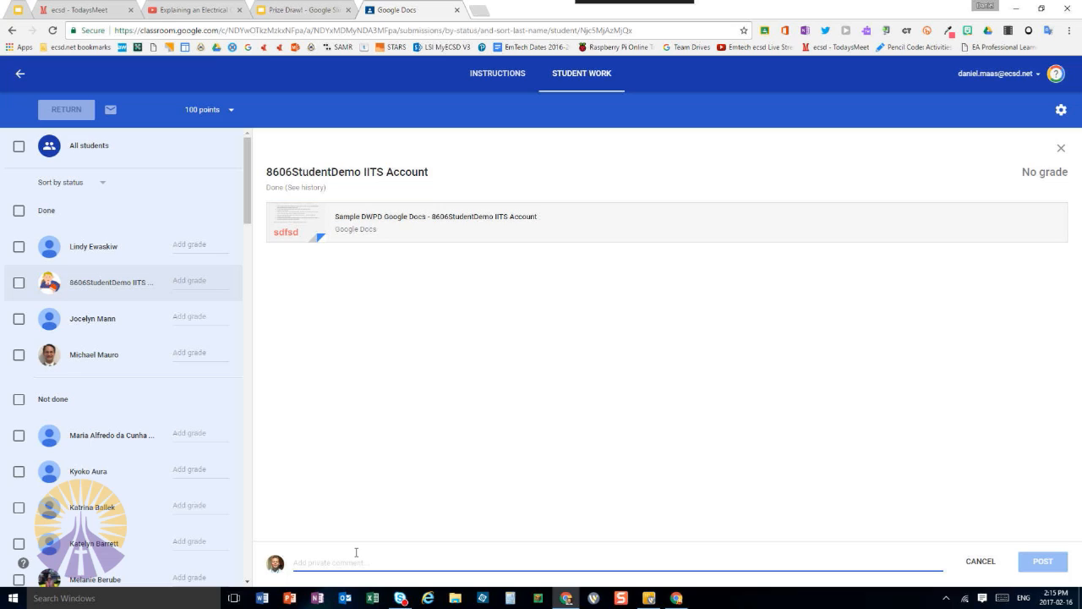
type("Great work!")
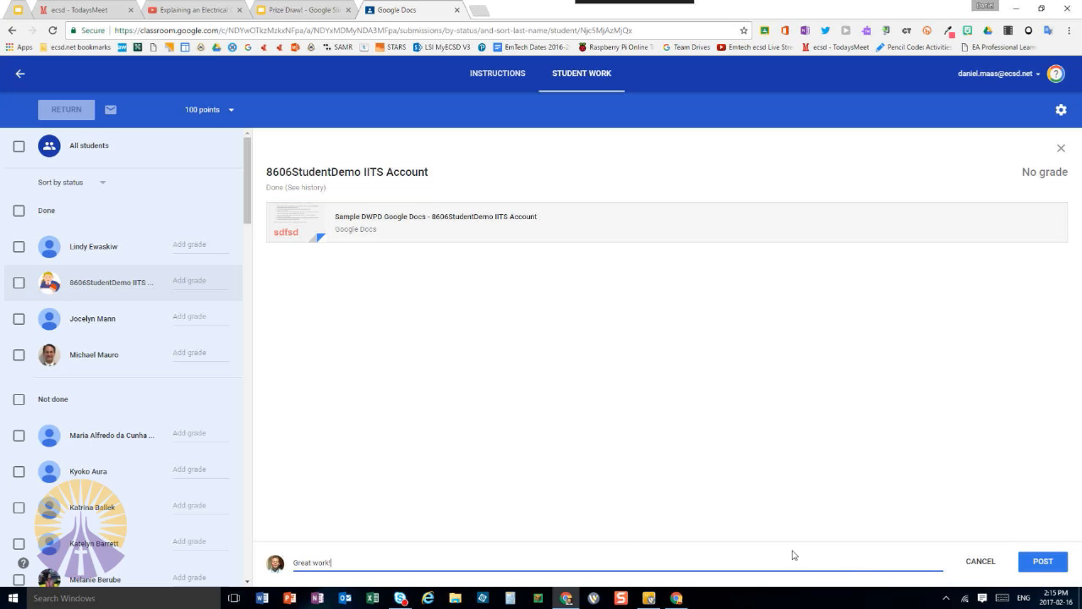
left_click(1043, 564)
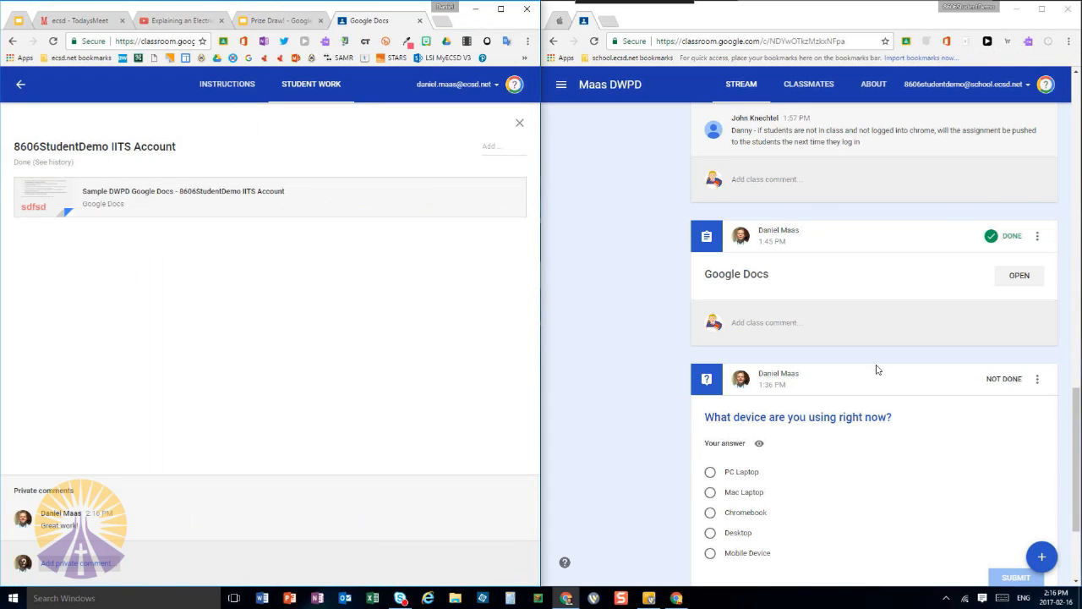
Open the Google Docs assignment as the student and reply to the teacher's private comment with "Thank you"
left_click(1017, 278)
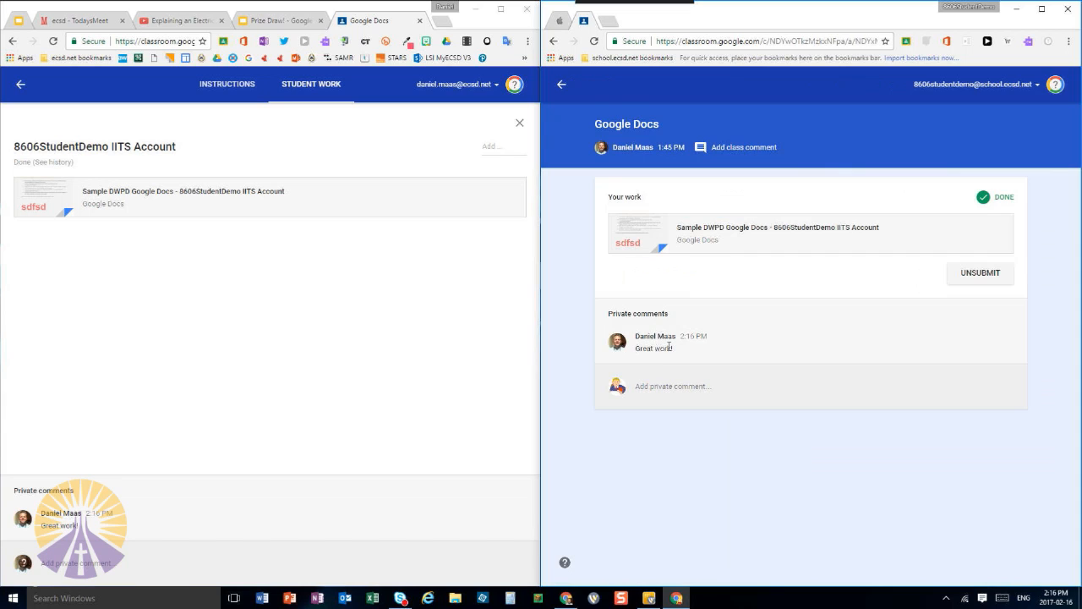
left_click(687, 385)
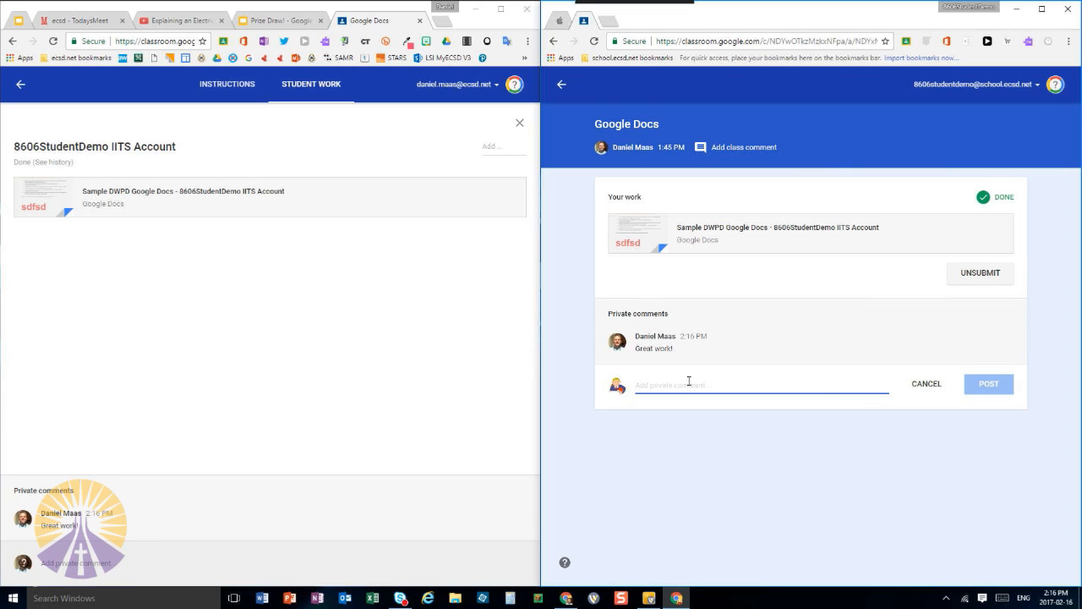
type("Th")
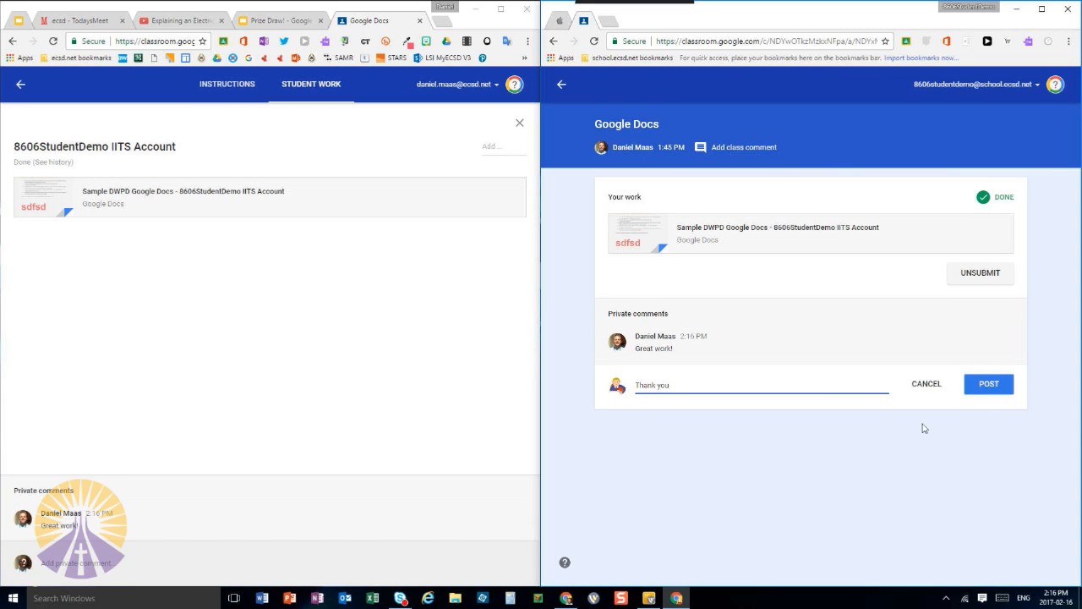
type("ank you")
left_click(991, 386)
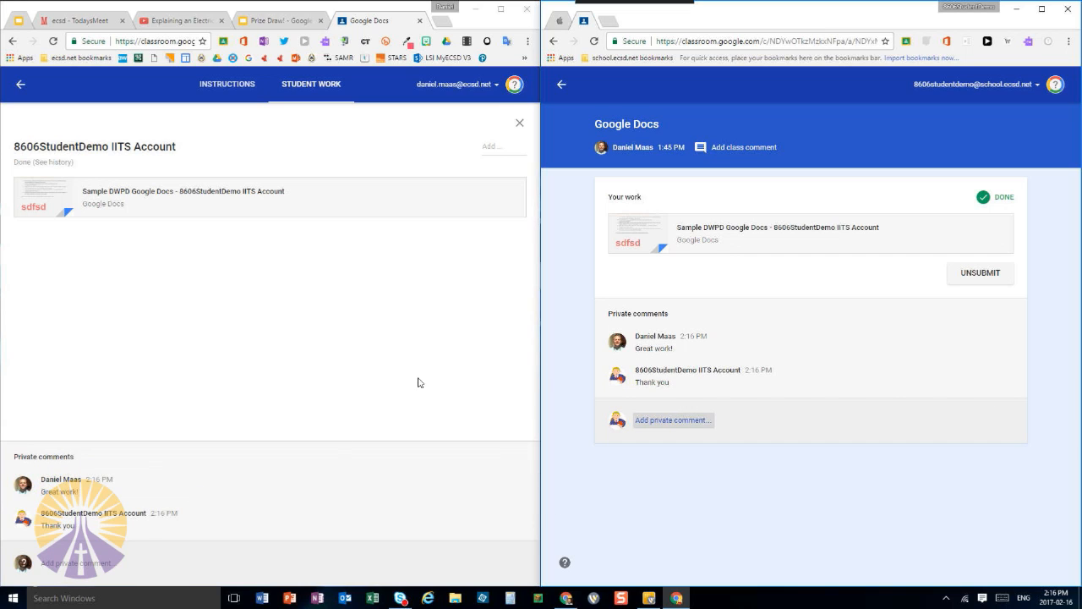
Check the private comment option for a student who has not finished the Google Docs assignment, and return to the stream at half-screen width
left_click(21, 83)
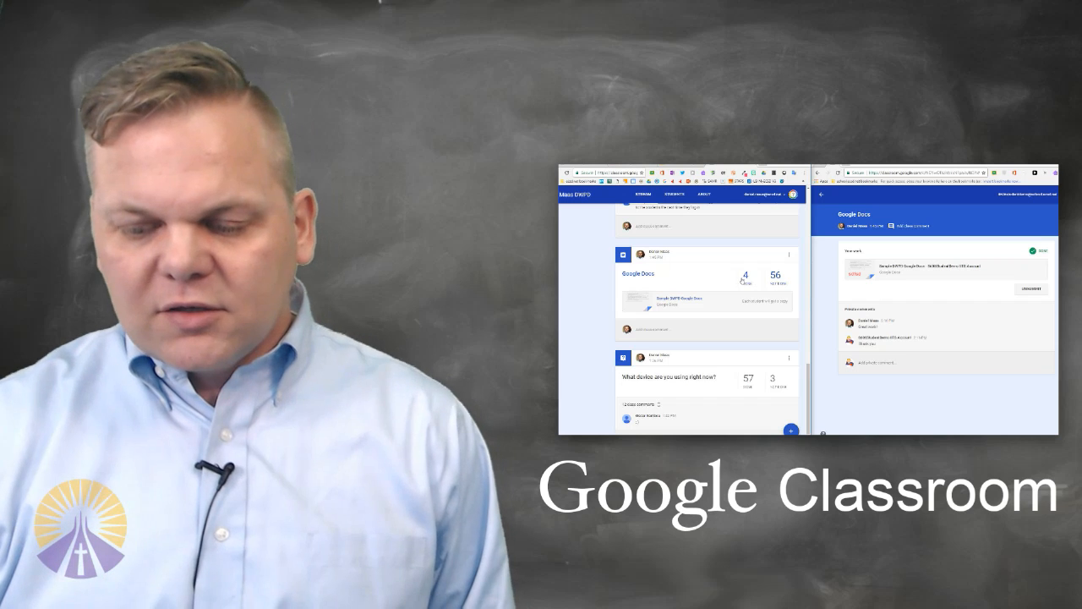
left_click(746, 275)
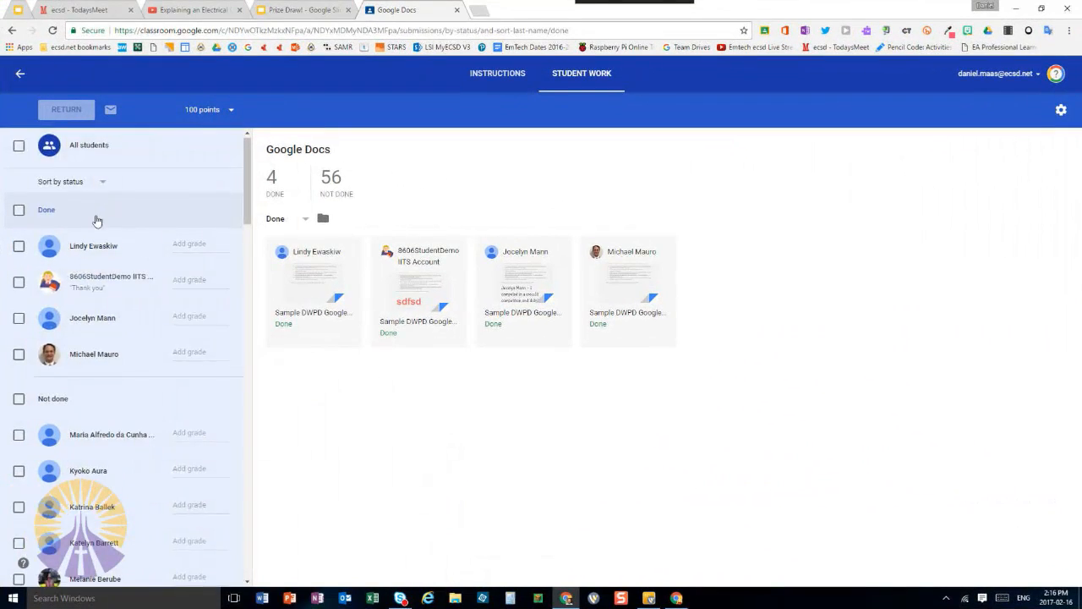
scroll(96, 220, "down", 2)
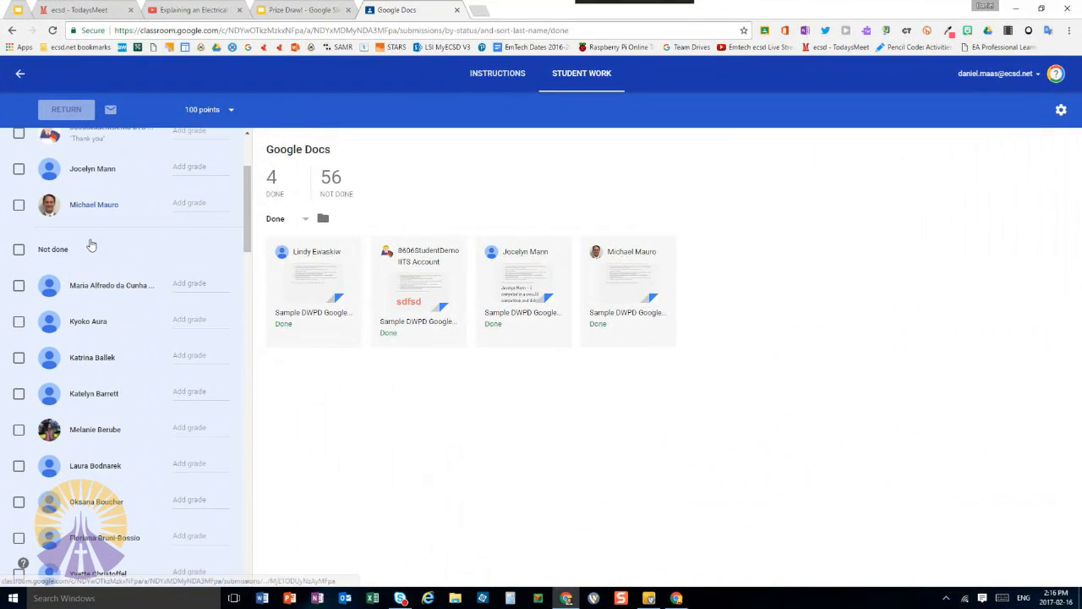
left_click(80, 326)
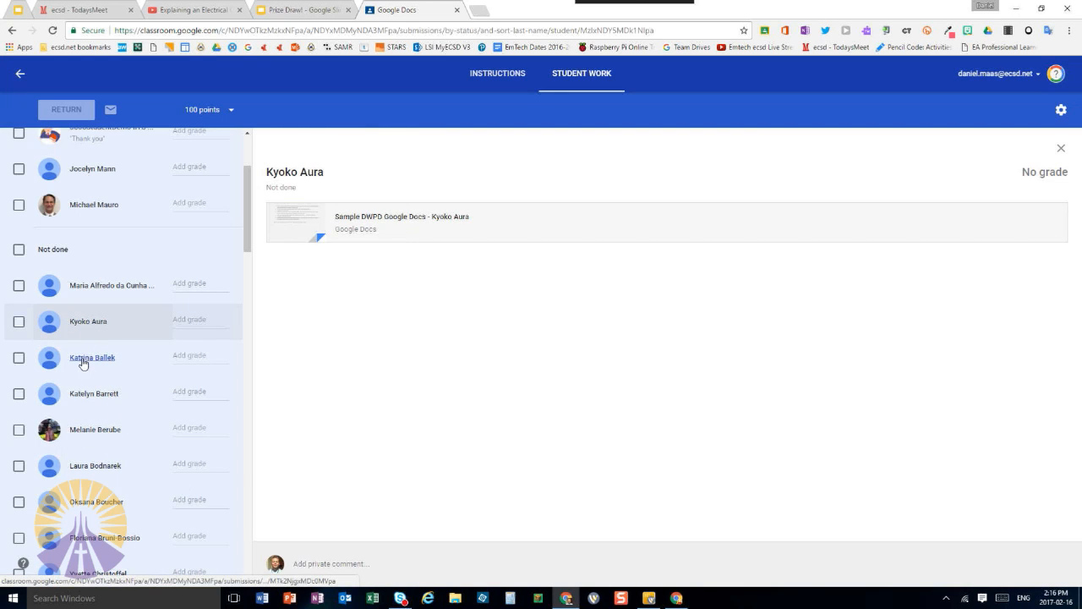
left_click(332, 564)
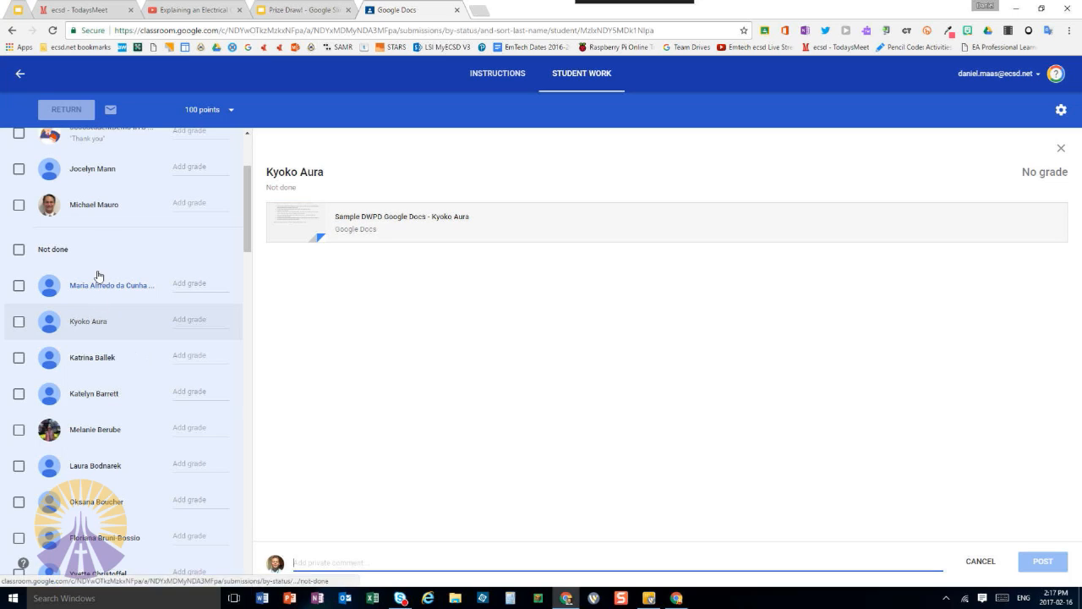
left_click(20, 76)
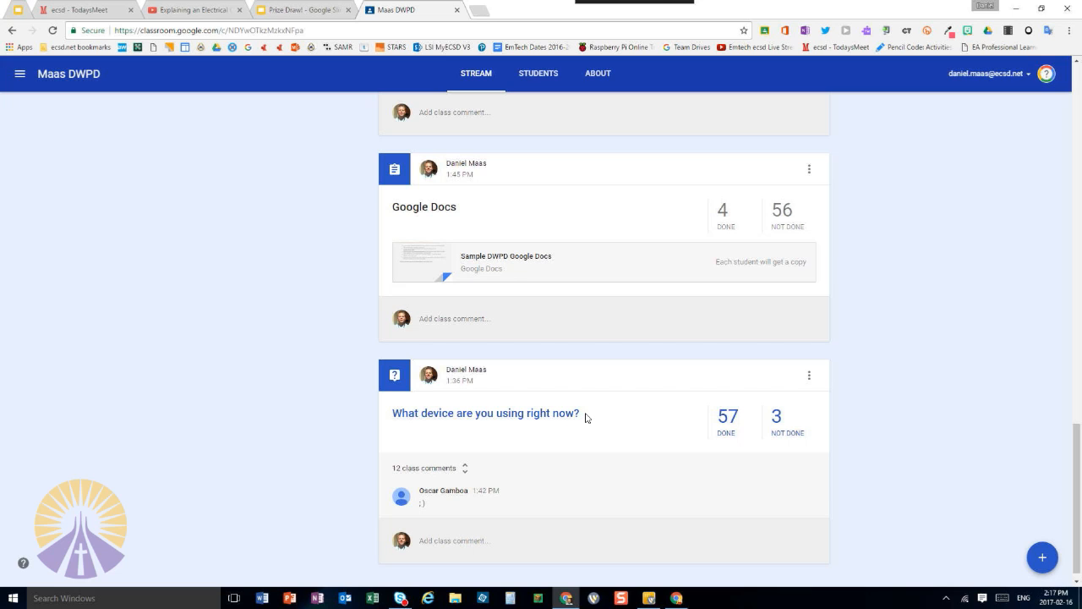
key("super+Left")
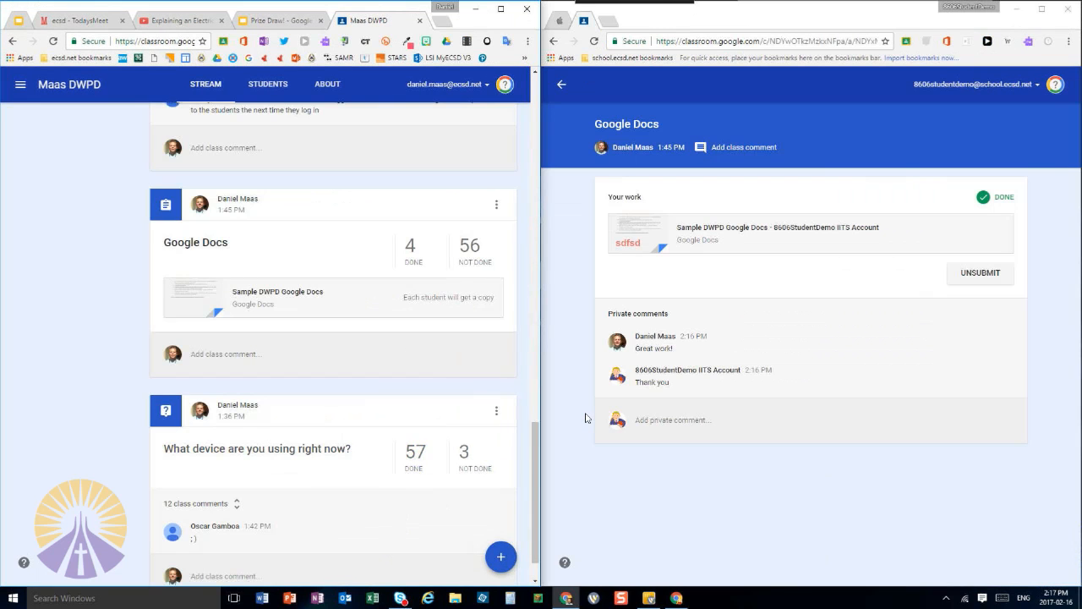
Reopen the closed Sample DWPD Google Docs and STARS article tabs in the student's browser and show the Reopen closed tab option
left_click(806, 14)
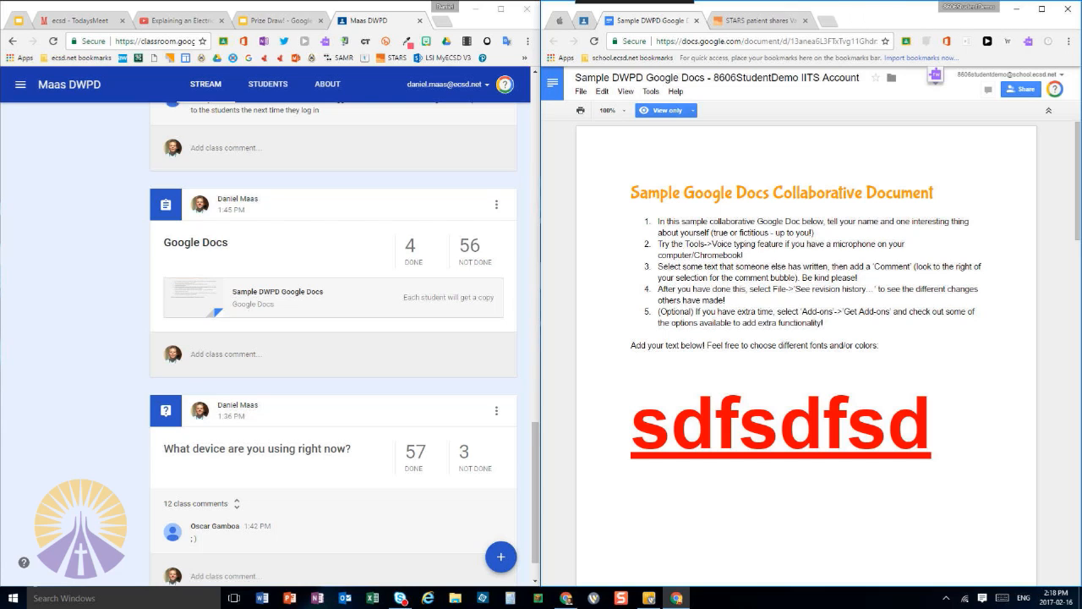
right_click(862, 17)
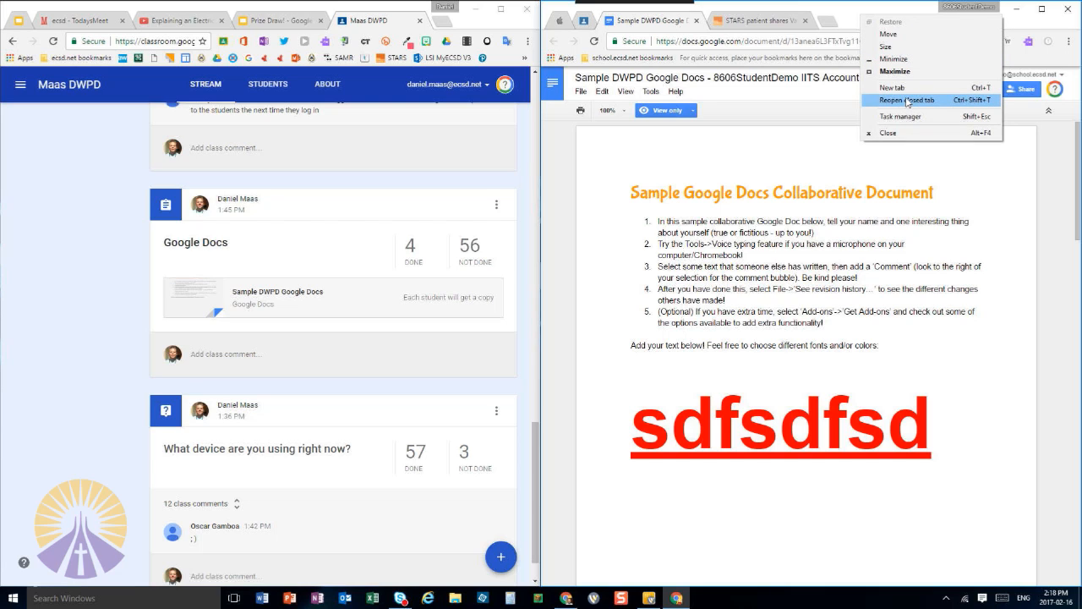
left_click(852, 21)
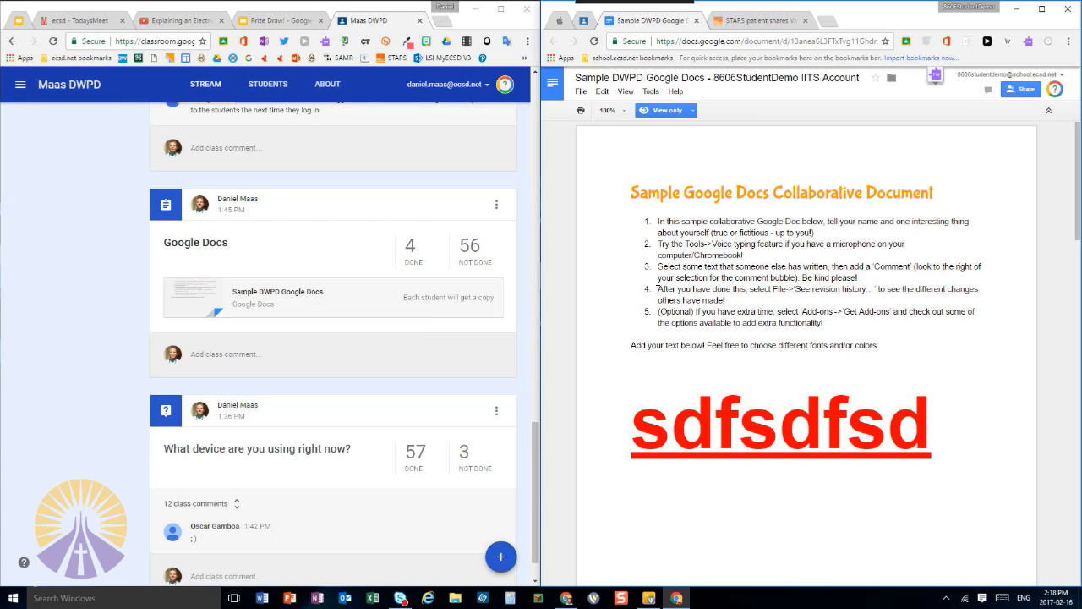
Highlight the document's fourth instruction about revision history, maximize the student's window, and clear the selection
left_click_drag(657, 290, 731, 306)
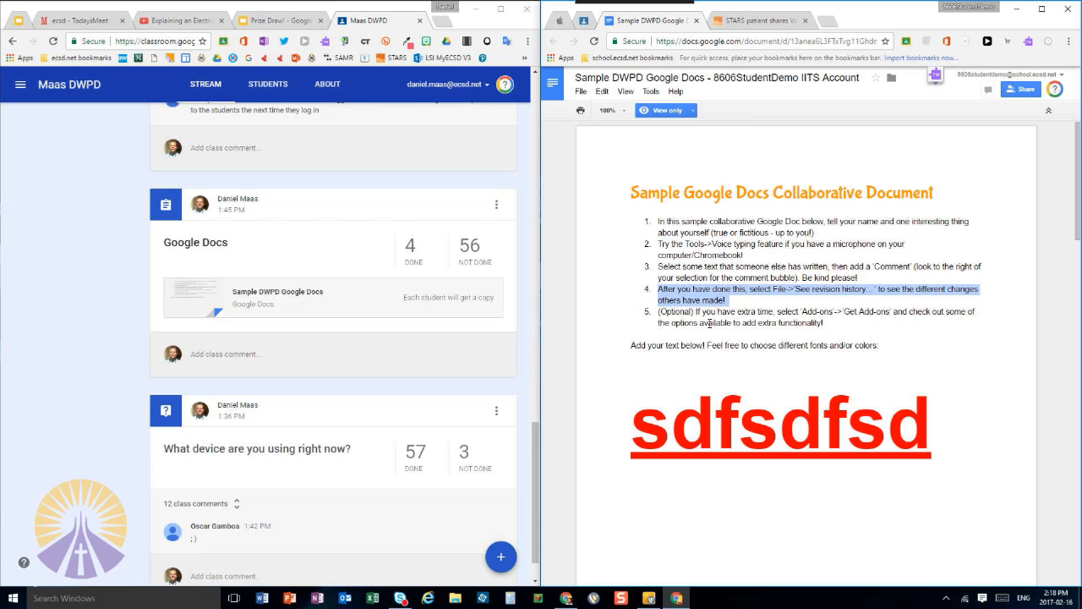
left_click(1042, 9)
left_click(551, 272)
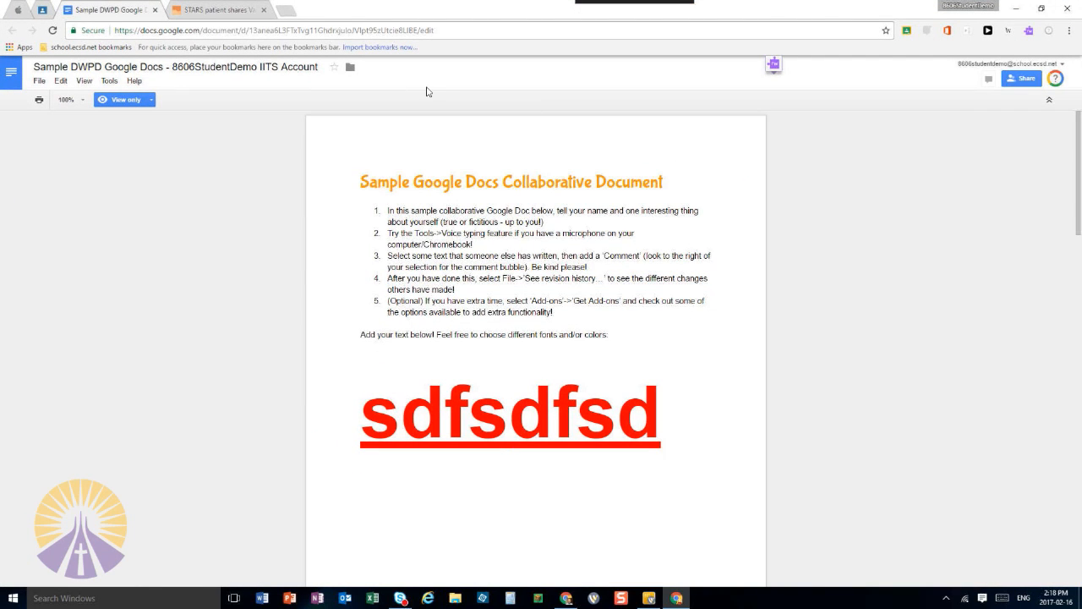
Open Google Docs in a new tab of the teacher's browser, beside the student's window, and open the [Template] Exploring Circuits document
key("super+Right")
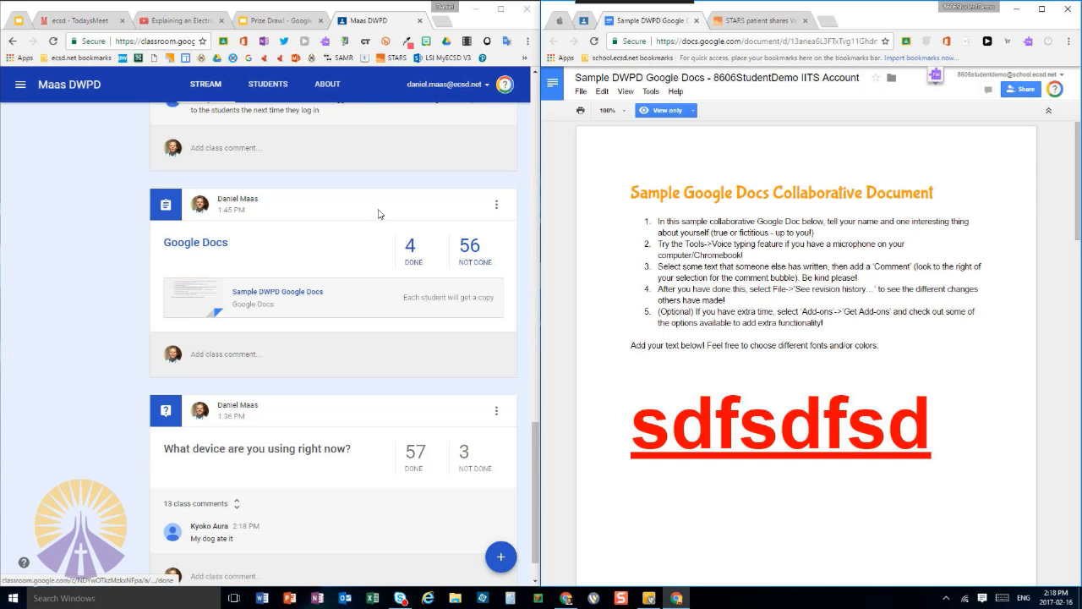
left_click(440, 20)
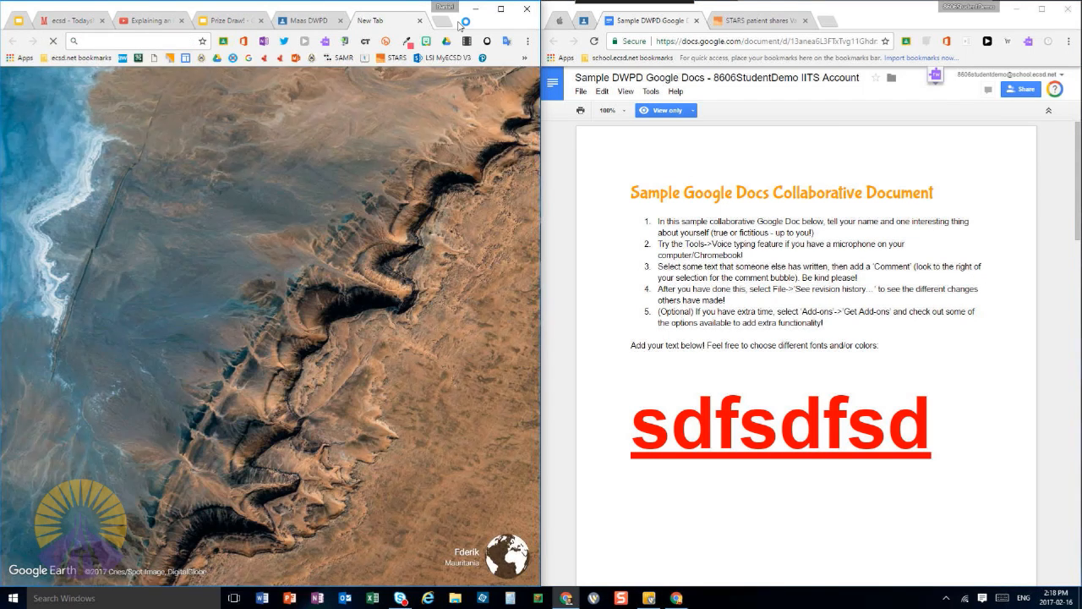
type("docs.google.co")
key("Return")
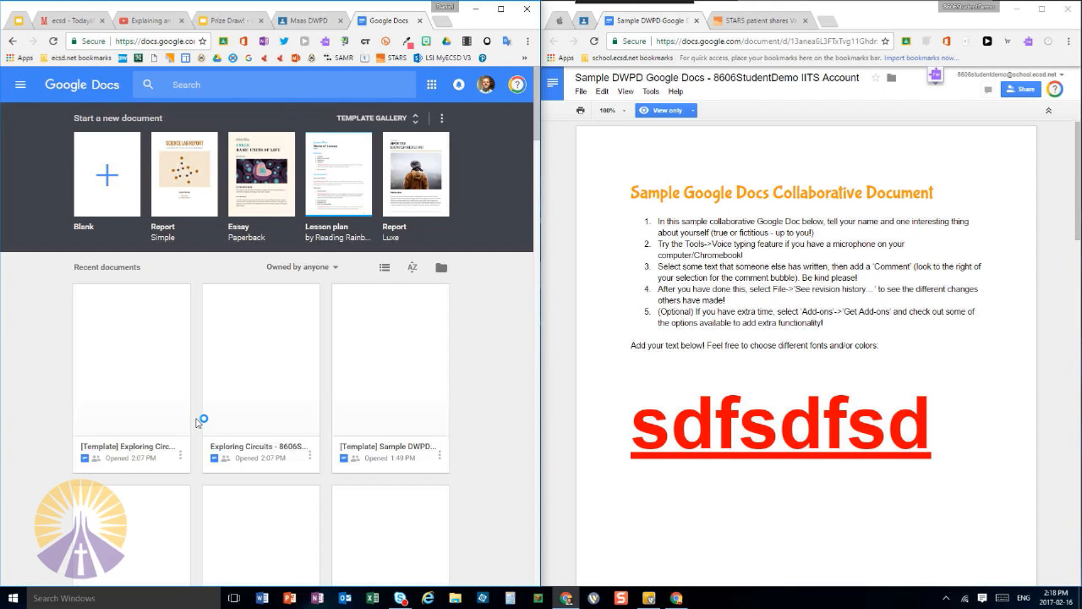
left_click(151, 385)
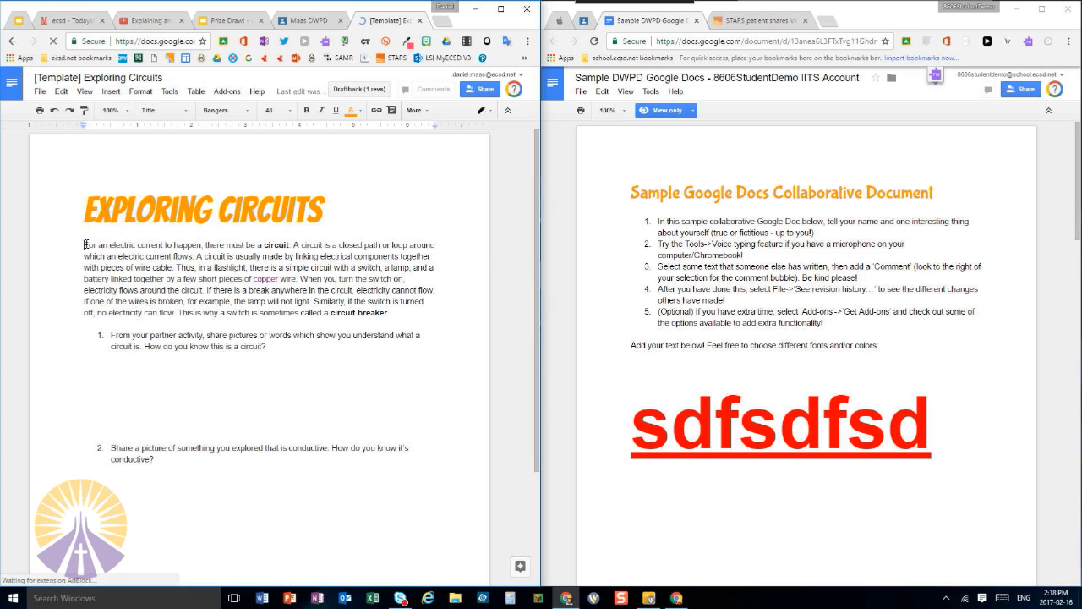
left_click_drag(133, 251, 197, 280)
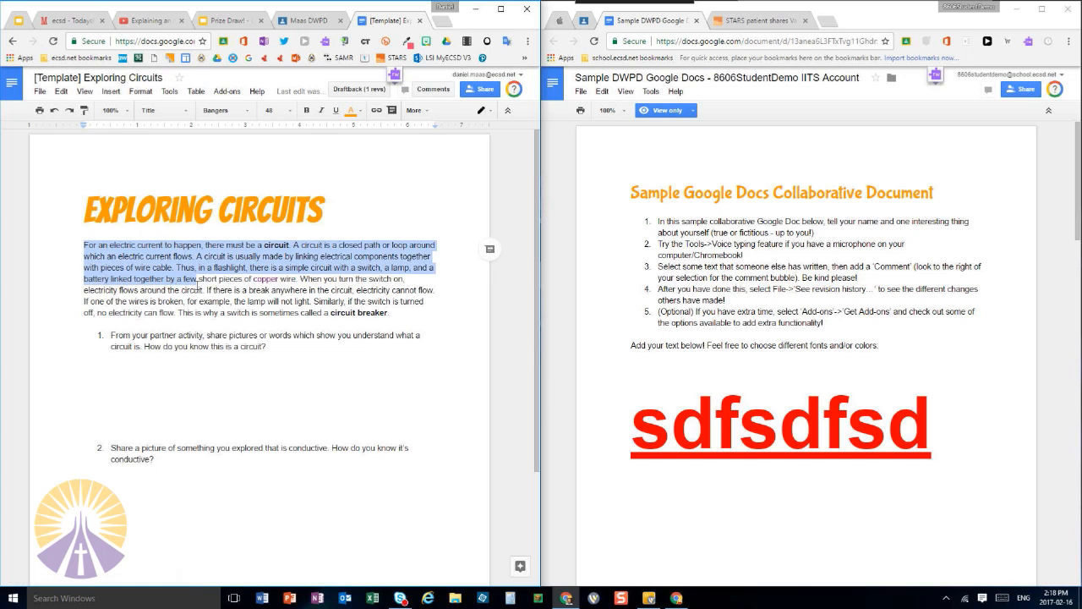
left_click(489, 251)
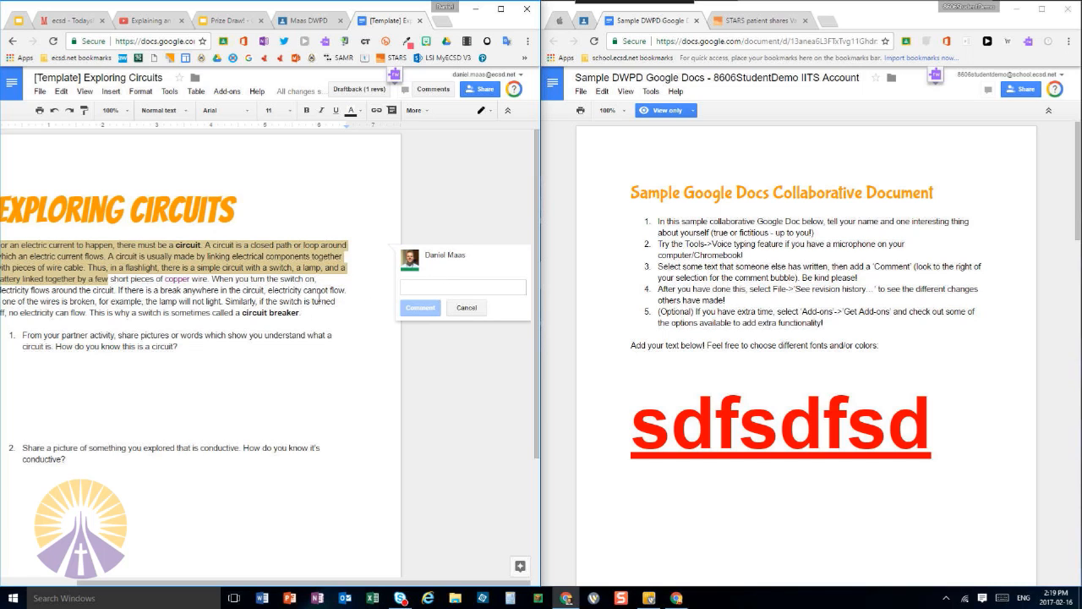
left_click_drag(338, 304, 341, 301)
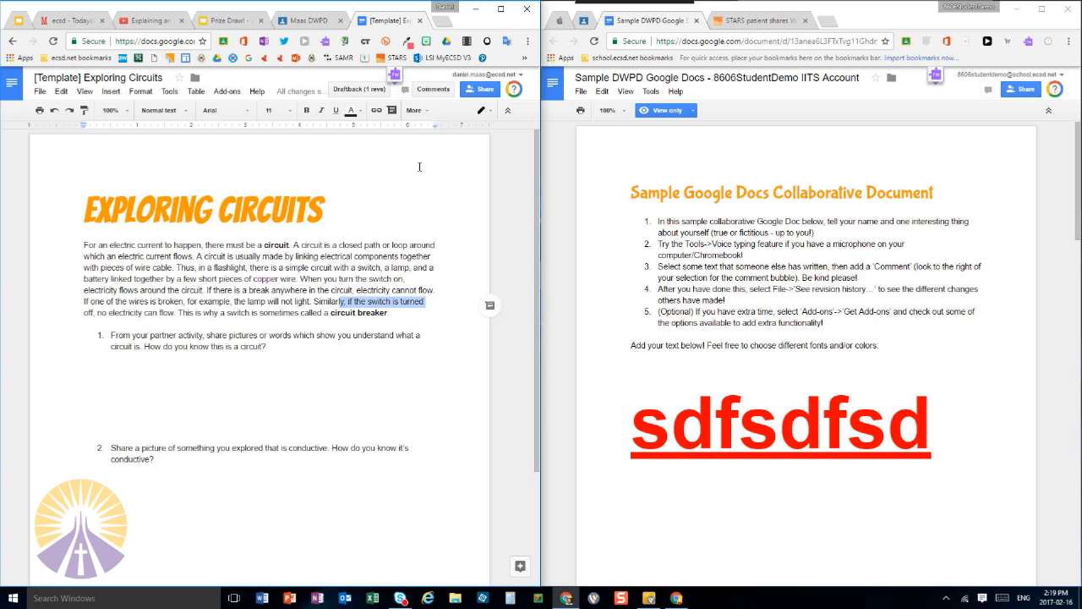
Maximize the teacher's window, expand the extension toolbar over the document, and clear the text selection
left_click(501, 10)
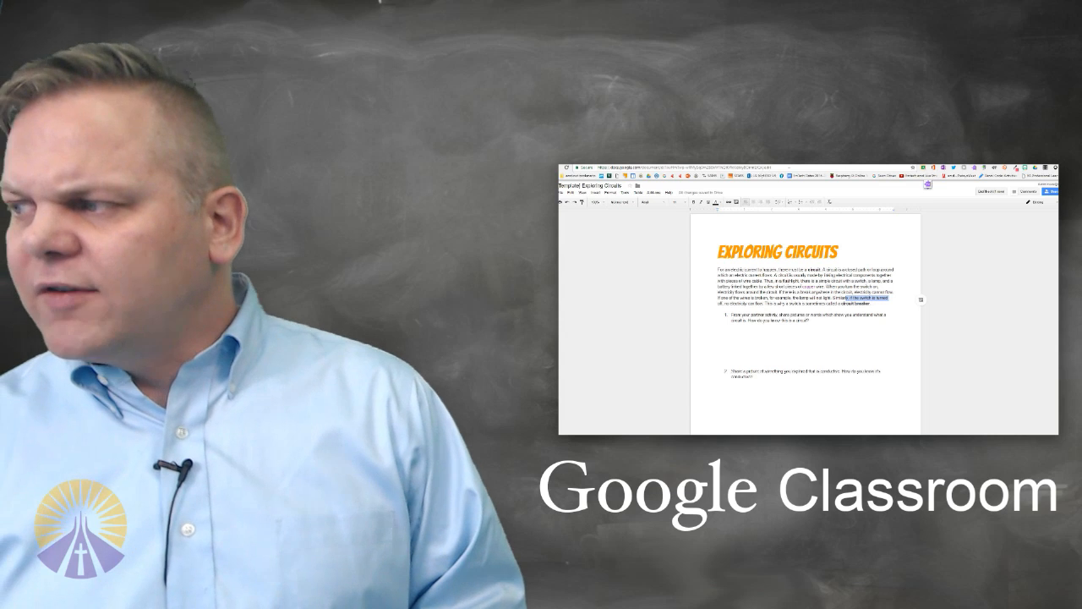
left_click(928, 184)
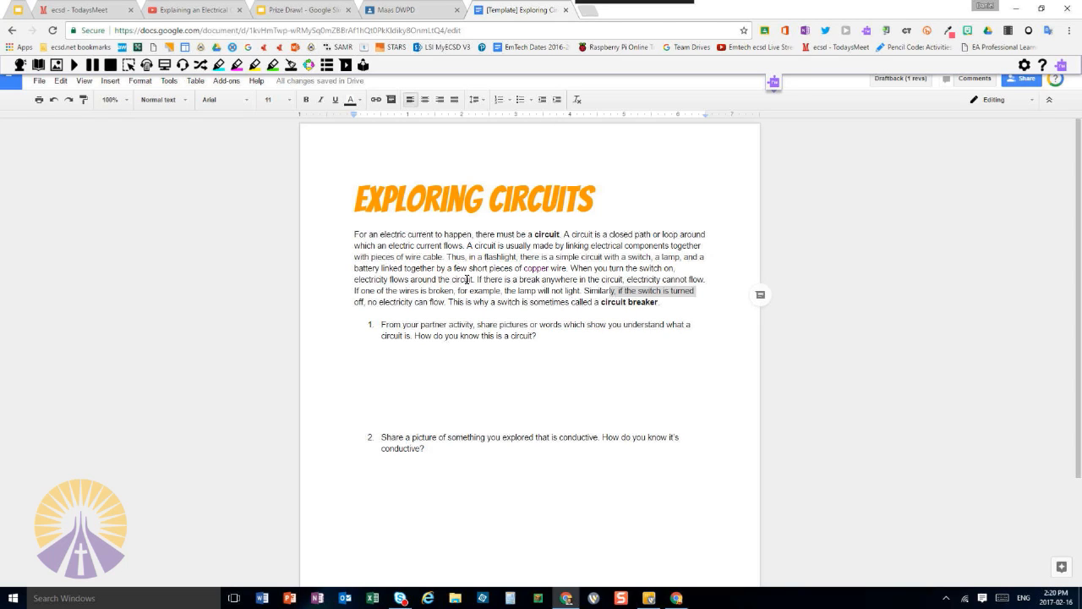
left_click(466, 279)
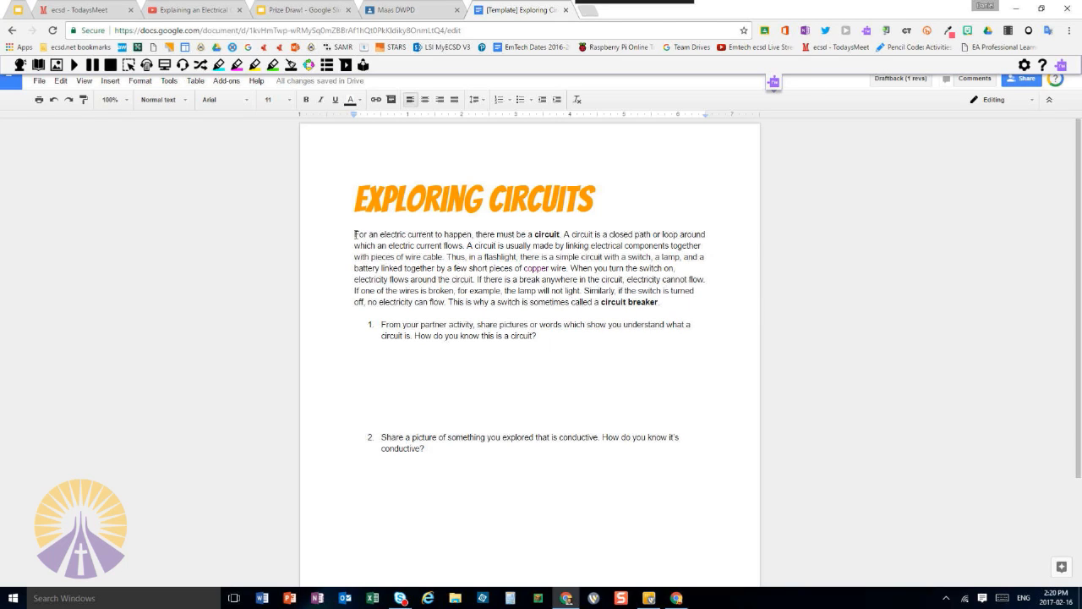
Select the Exploring Circuits text's first three sentences, preview and cancel a text comment on them, and display the extension toolbar again
left_click_drag(355, 234, 446, 256)
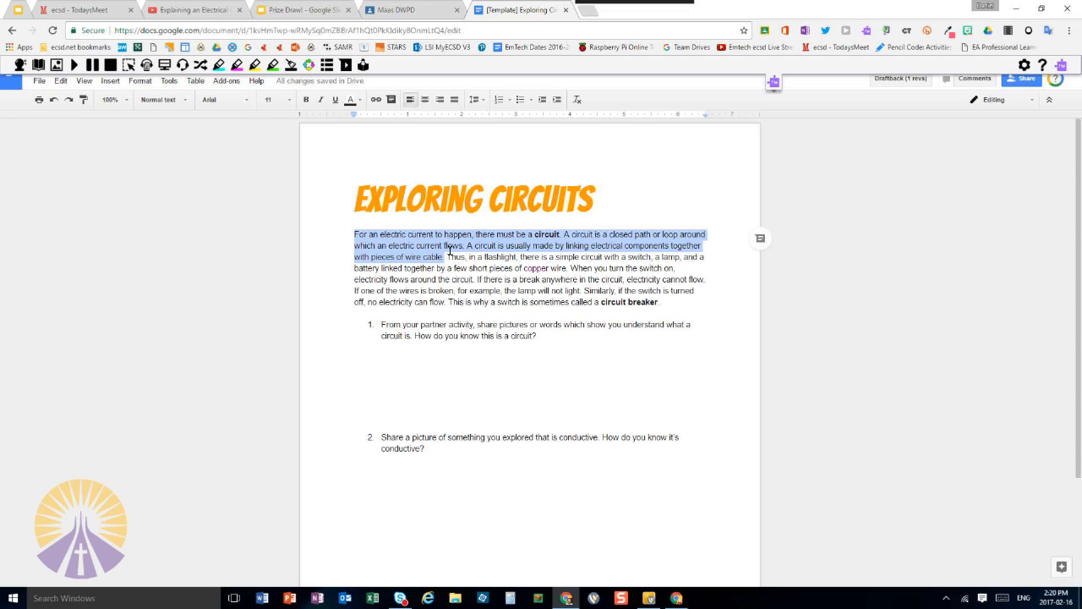
left_click(760, 239)
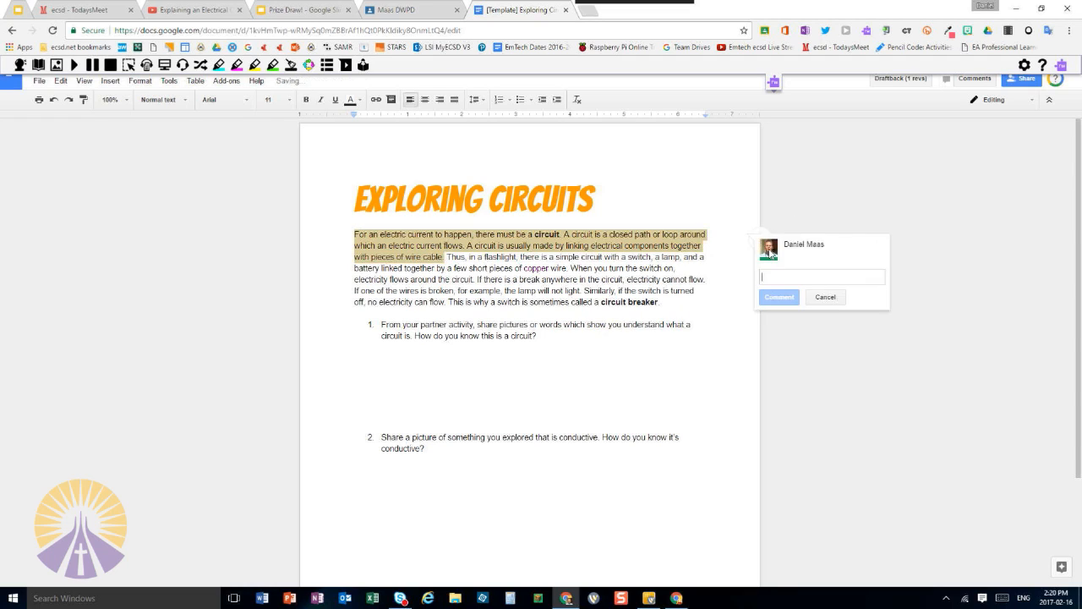
left_click(826, 298)
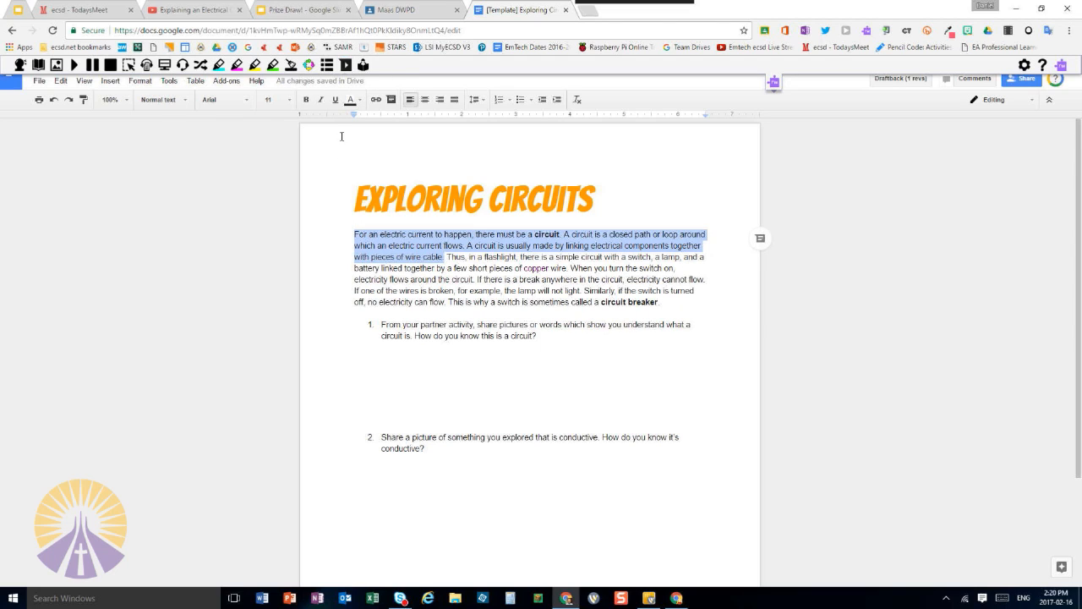
left_click(776, 84)
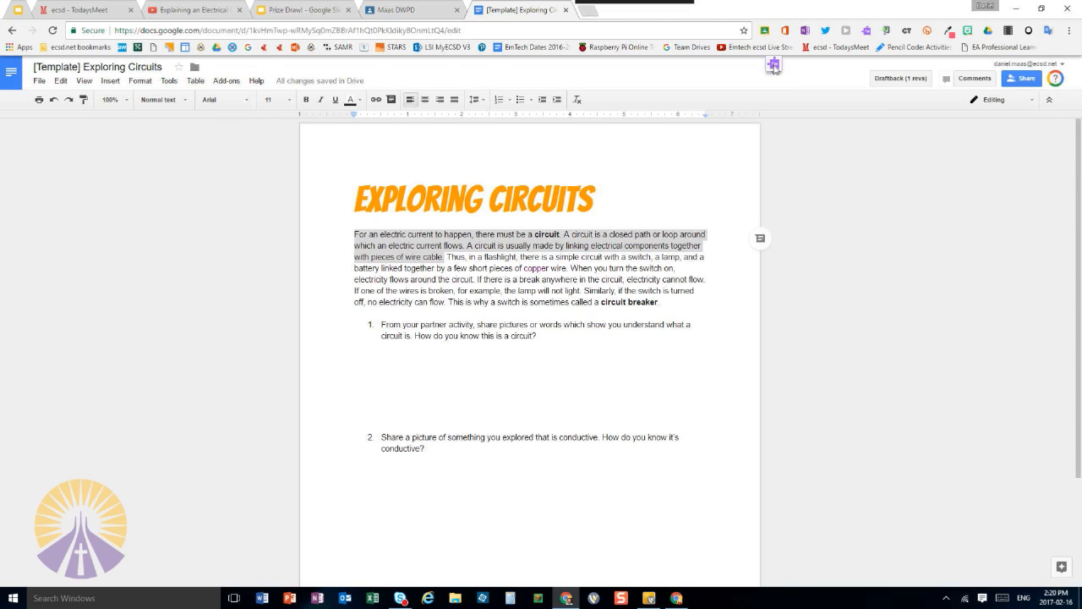
left_click(773, 66)
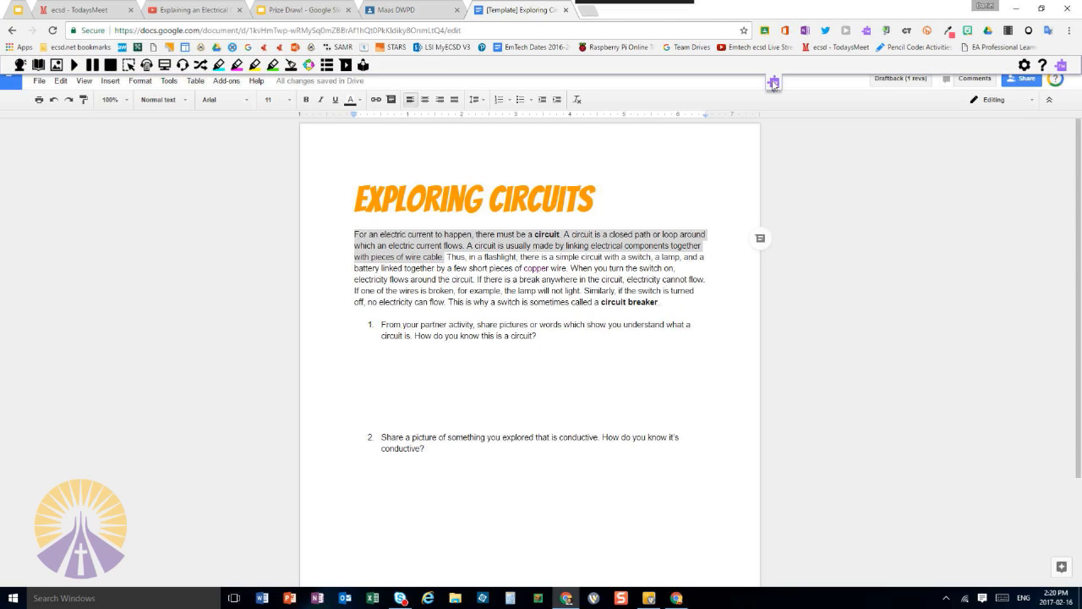
Record a Voice Note and insert it as a comment on the selected sentences, raising the system volume to 100
left_click(345, 66)
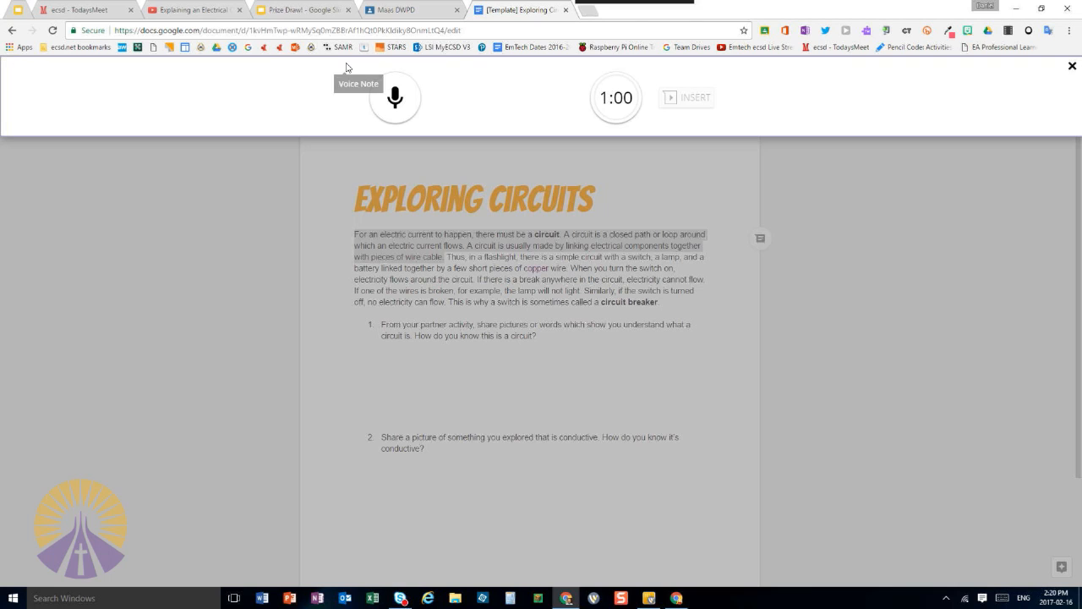
left_click(395, 100)
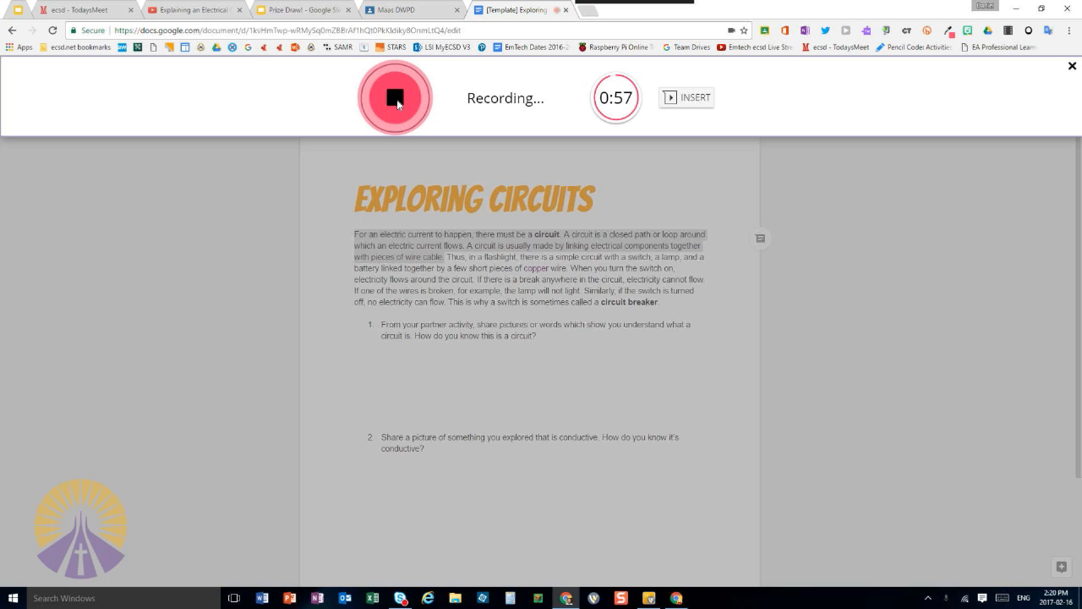
left_click(396, 100)
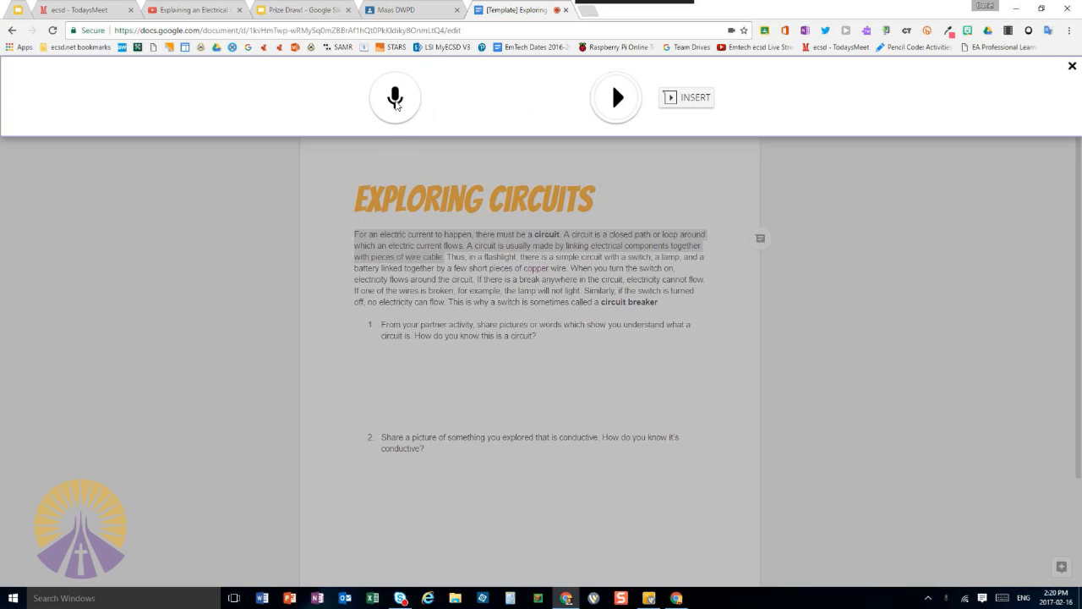
key("XF86AudioRaiseVolume")
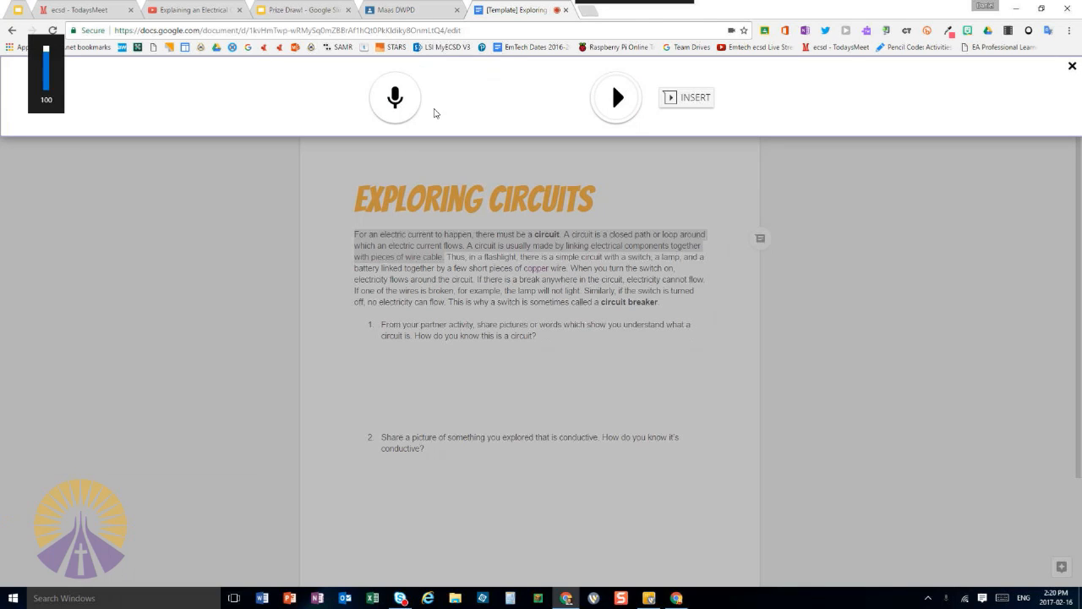
left_click(695, 103)
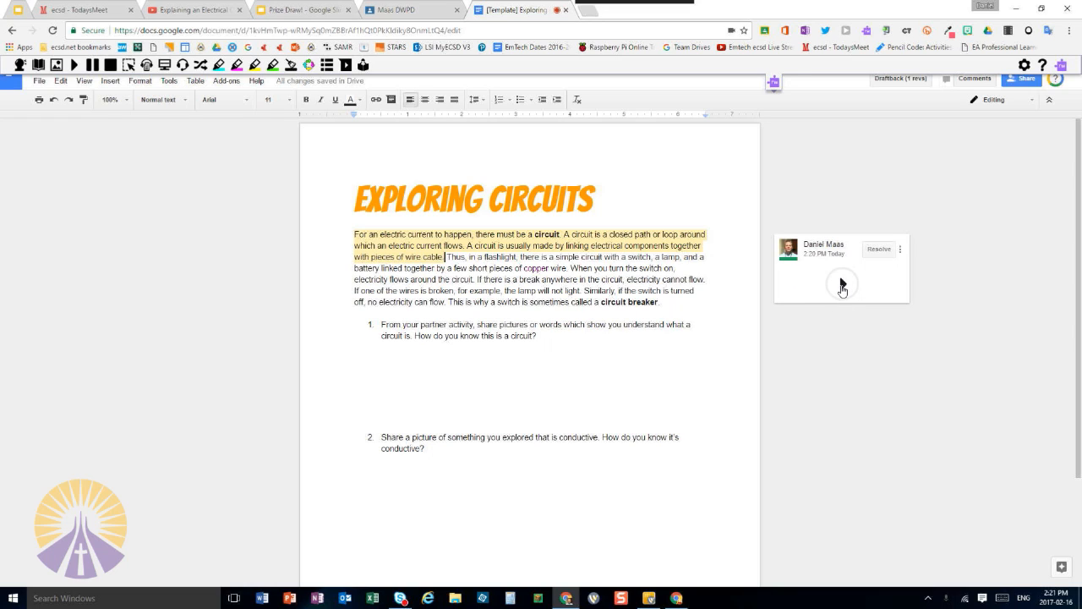
Play the inserted voice comment and close the voice note recorder
left_click(841, 293)
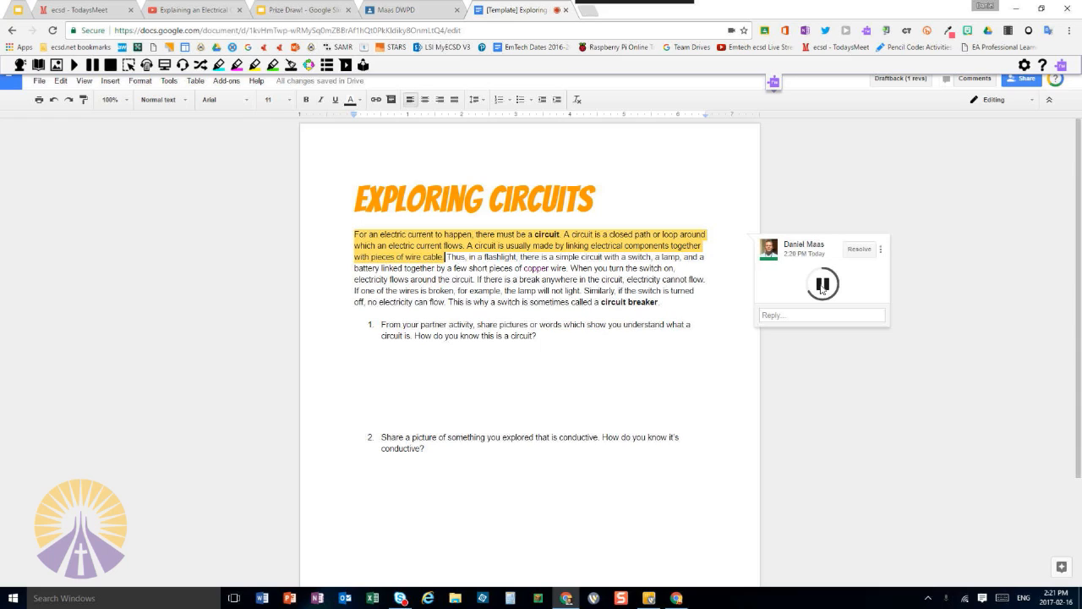
left_click(822, 289)
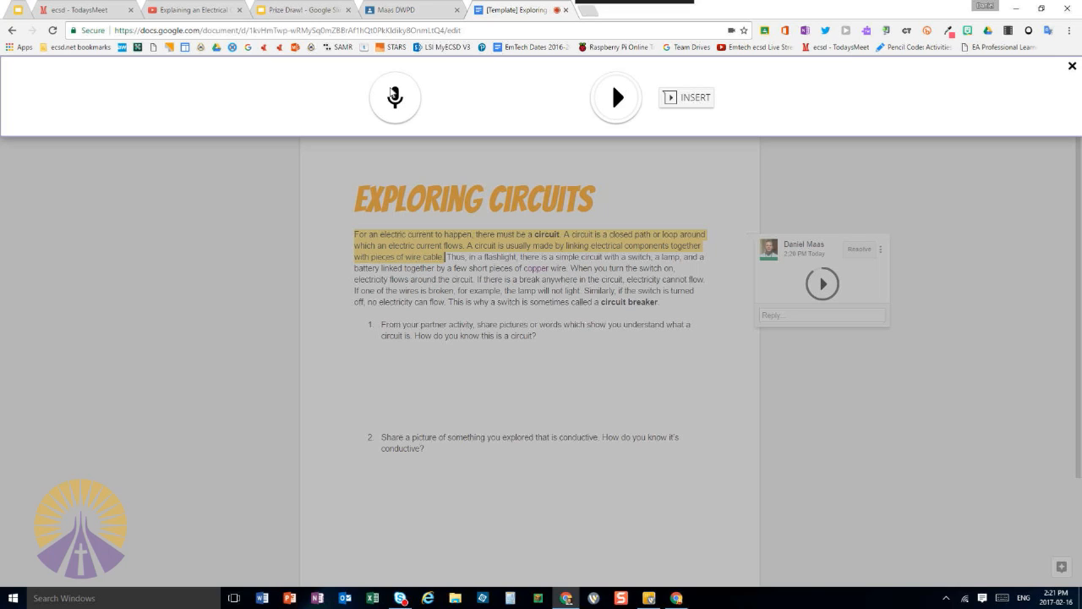
left_click(1072, 66)
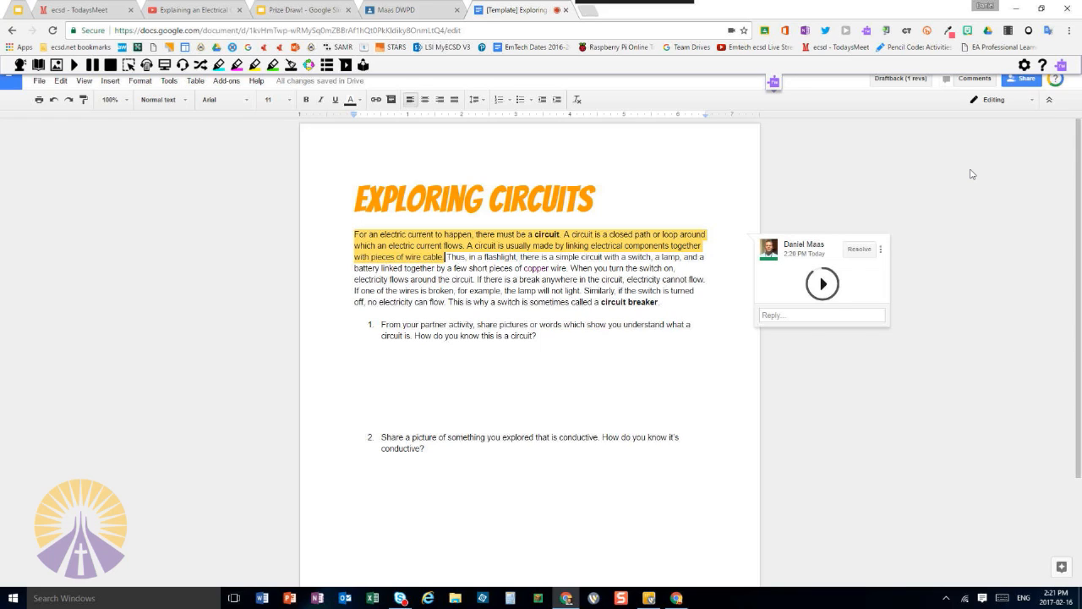
Highlight the document's first numbered question, clear the selection, and hide the extension toolbar
left_click(550, 257)
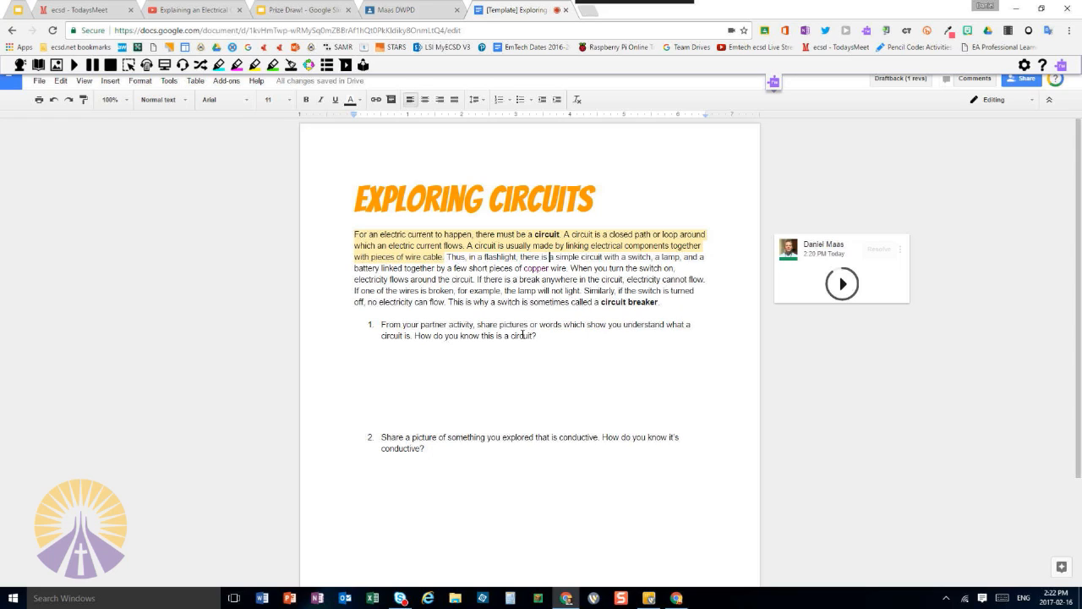
left_click_drag(536, 336, 371, 327)
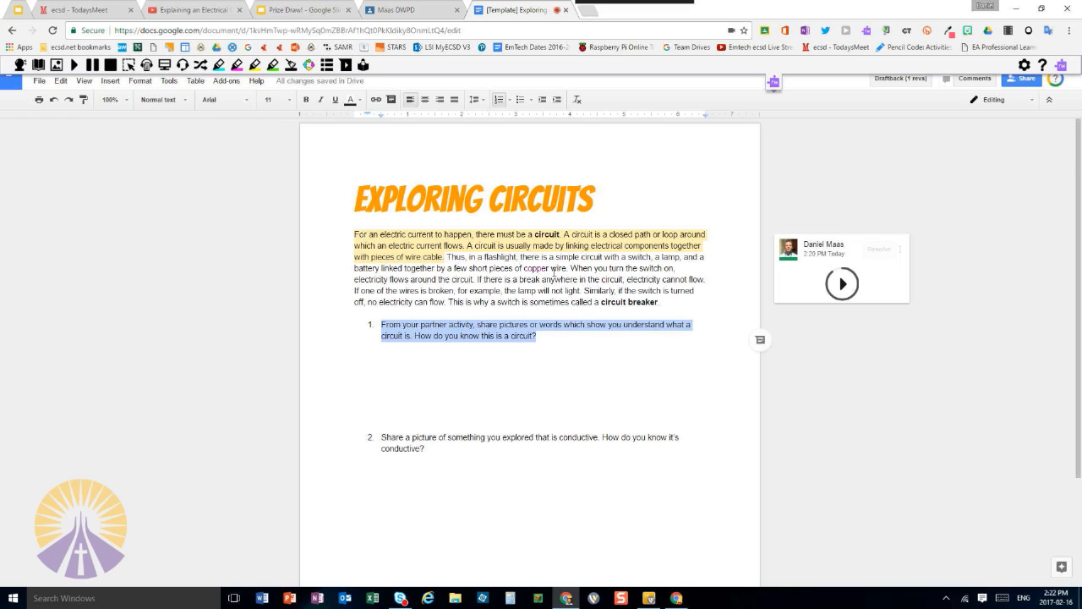
left_click(552, 344)
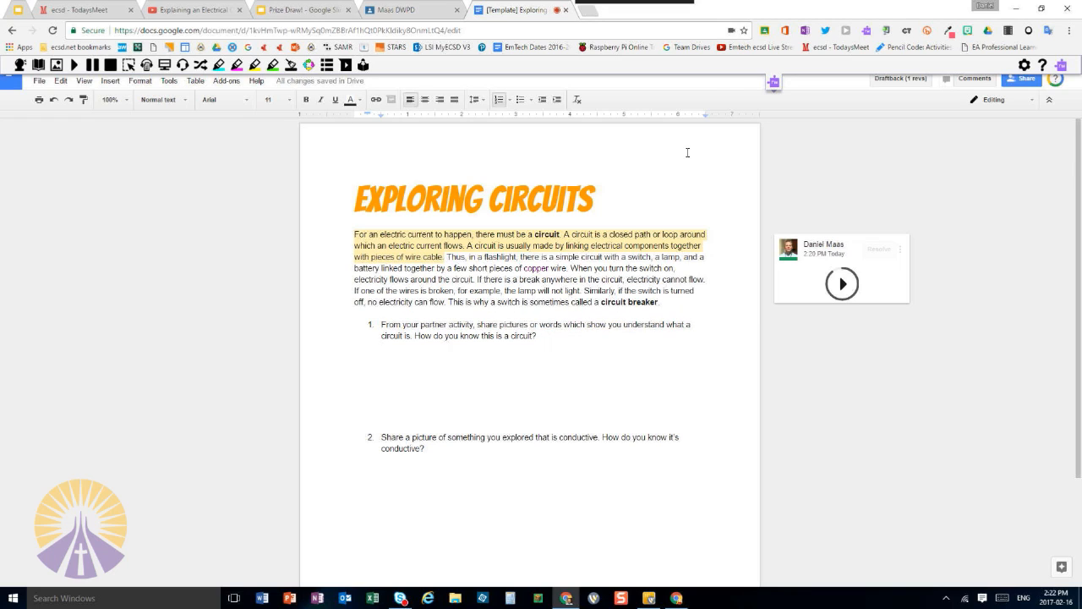
left_click(773, 82)
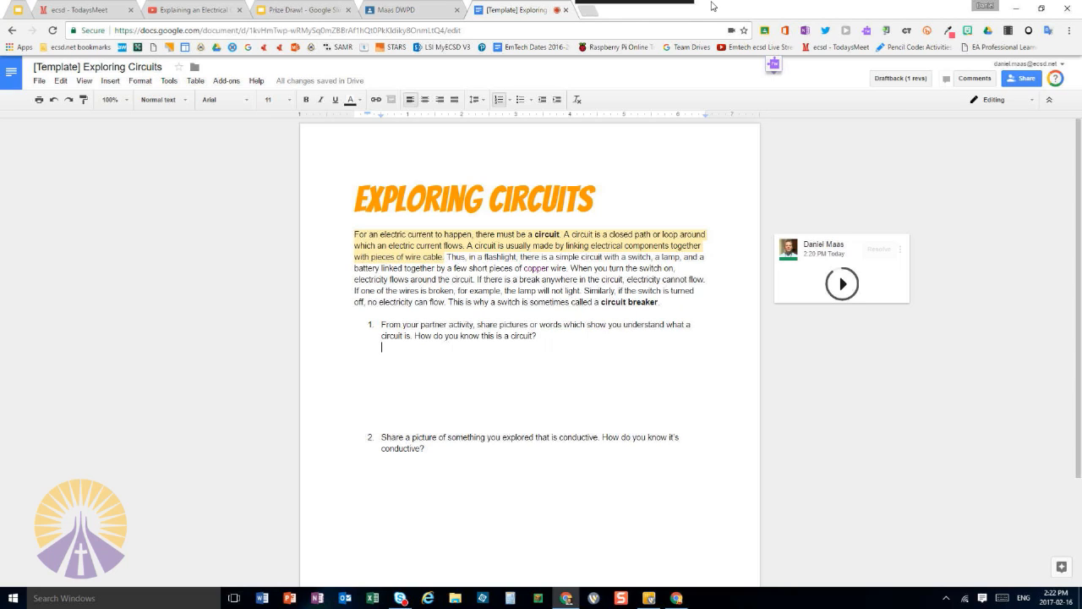
Return to the teacher's Google Classroom stream and start a new assignment
left_click(397, 11)
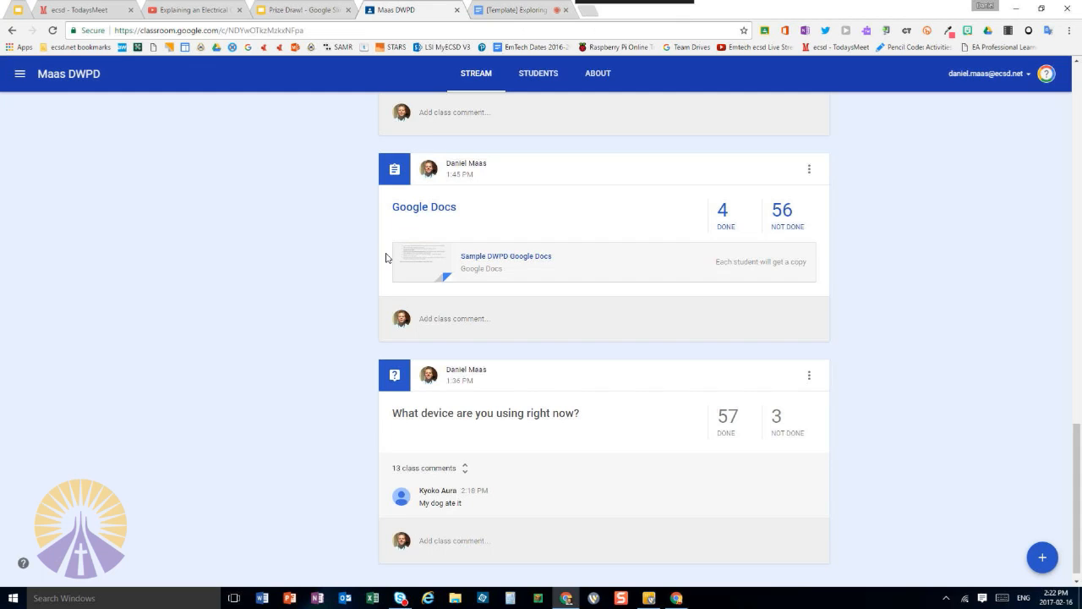
scroll(698, 370, "up", 2)
scroll(698, 370, "up", 2)
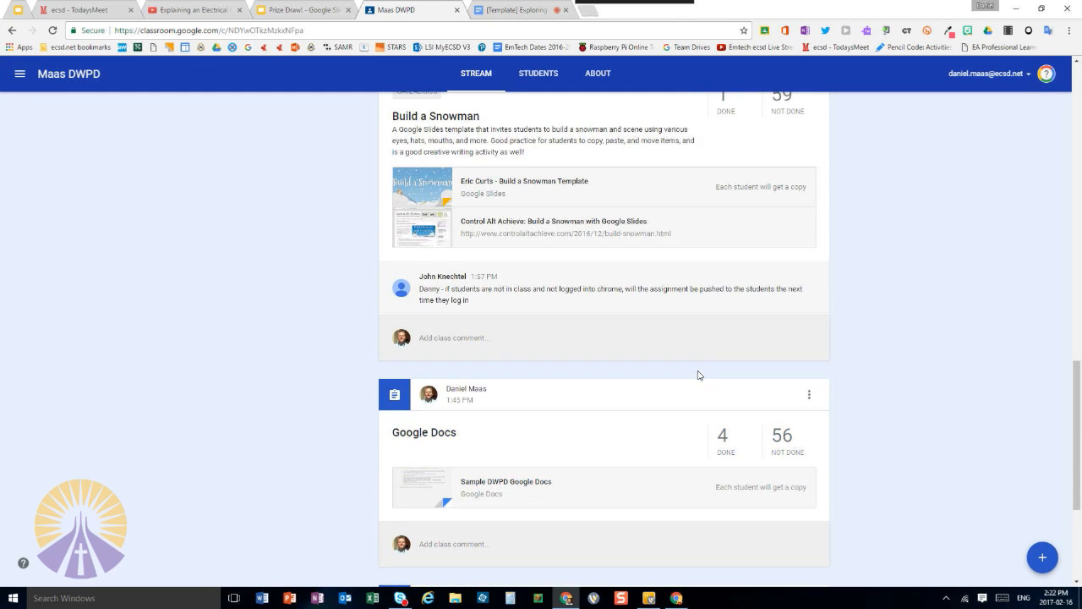
scroll(723, 464, "up", 20)
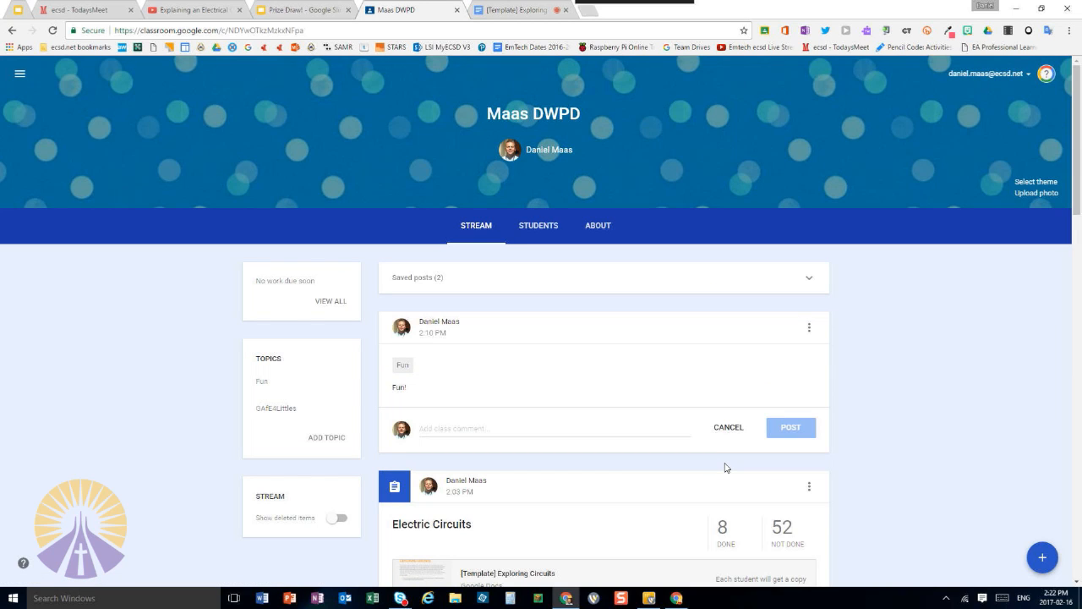
mouse_move(1043, 558)
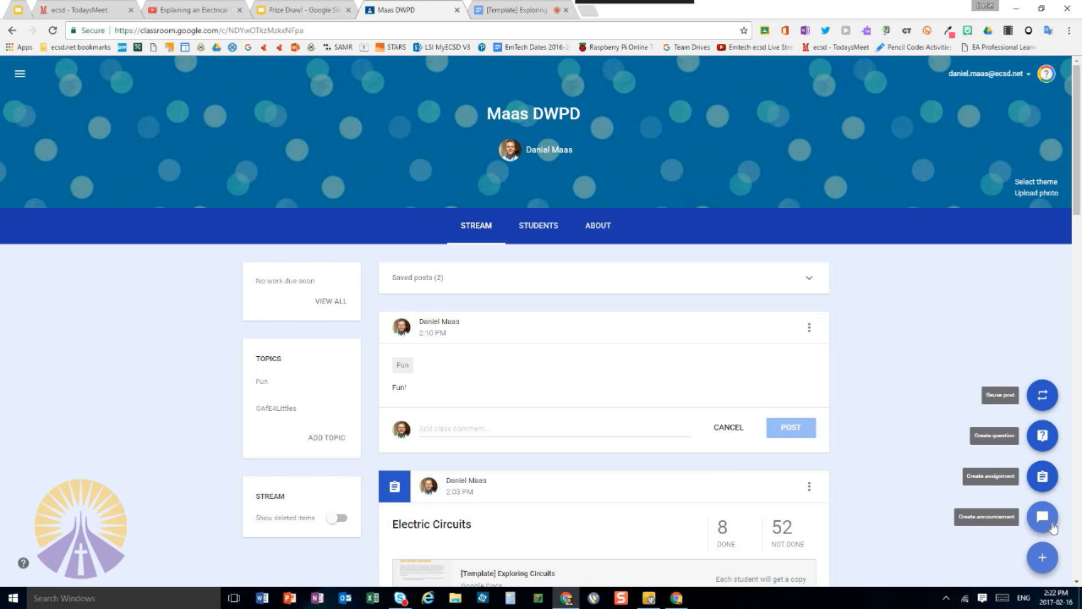
left_click(1042, 477)
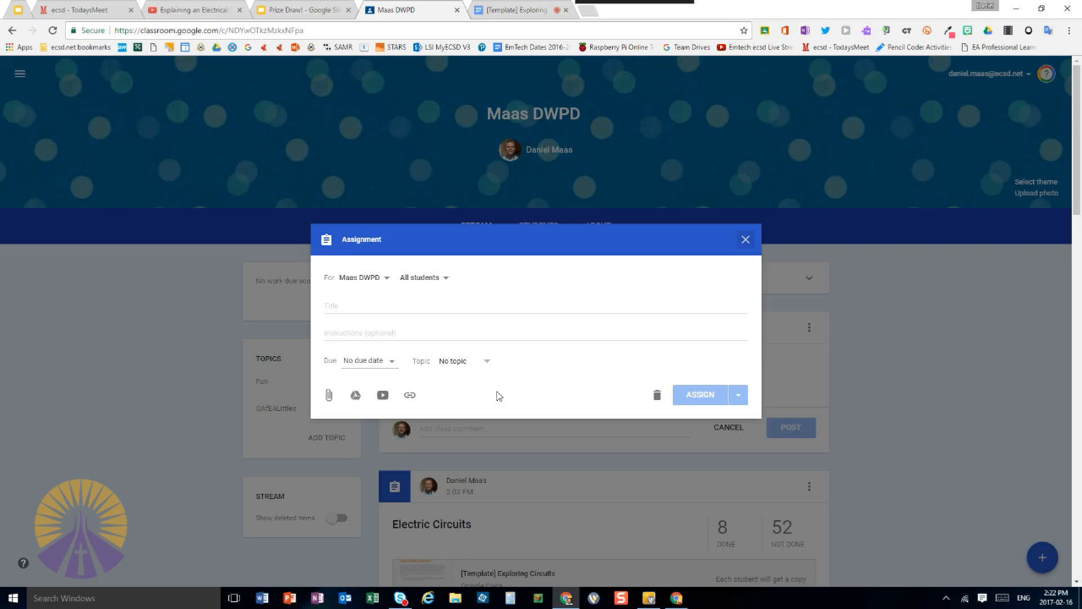
Post the new assignment titled "Just for you" to the demo student account only
left_click(400, 303)
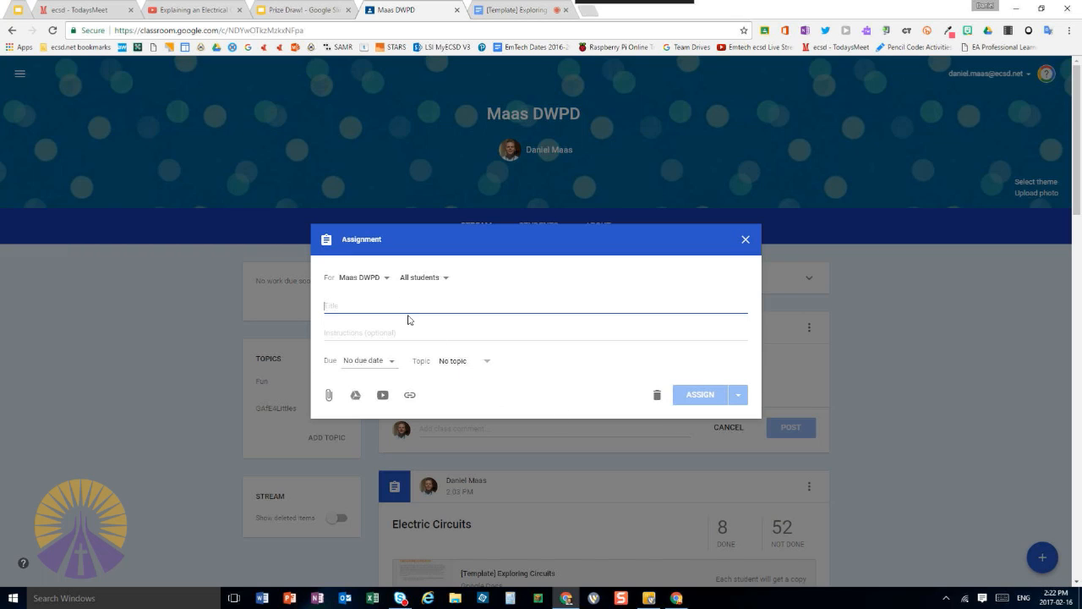
type("Just for you")
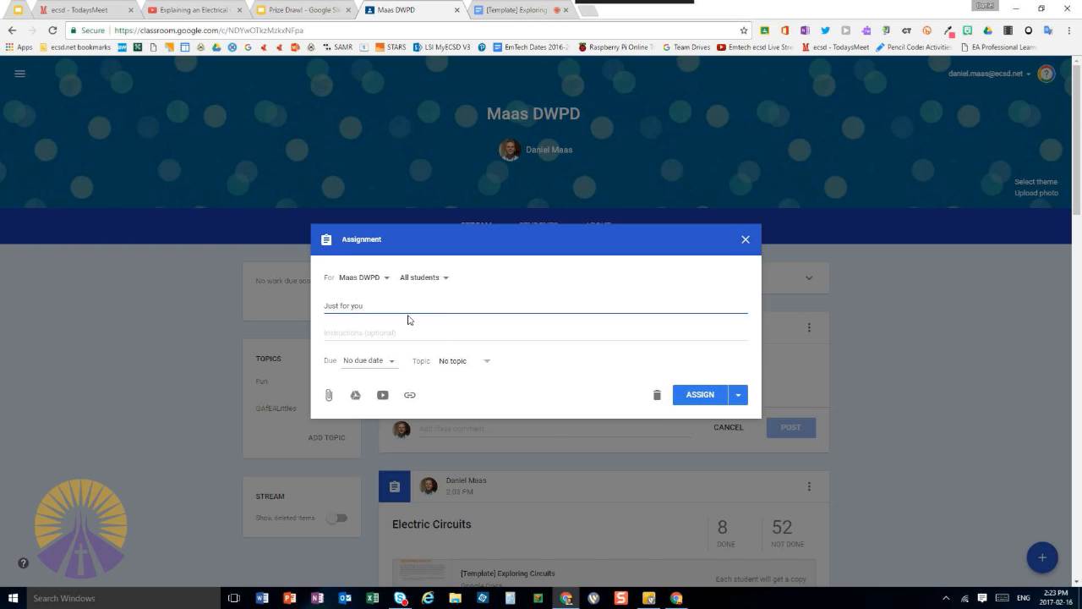
left_click(441, 278)
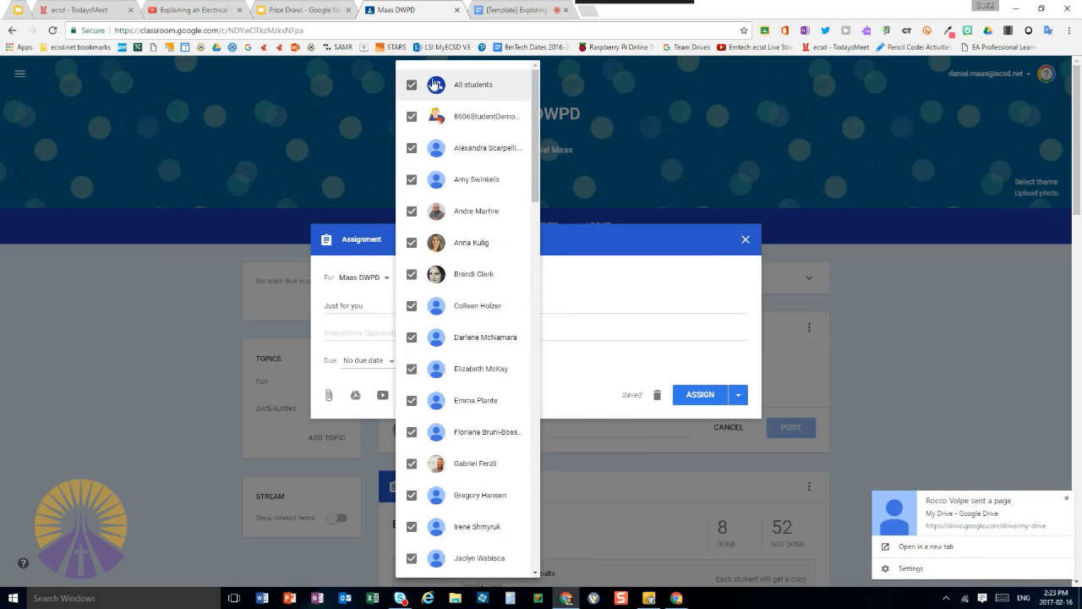
left_click(600, 242)
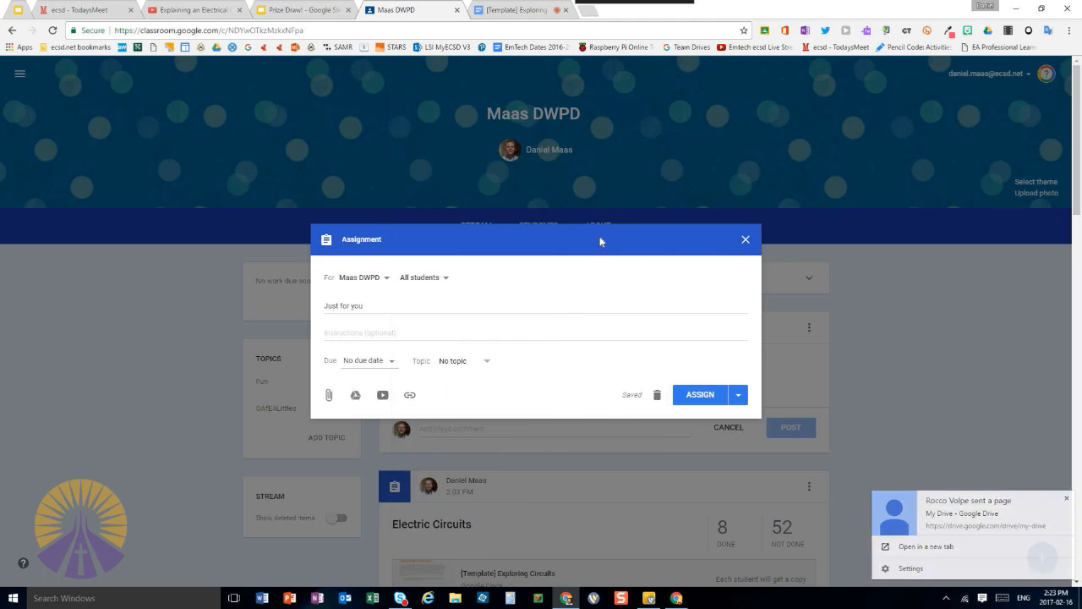
left_click(443, 277)
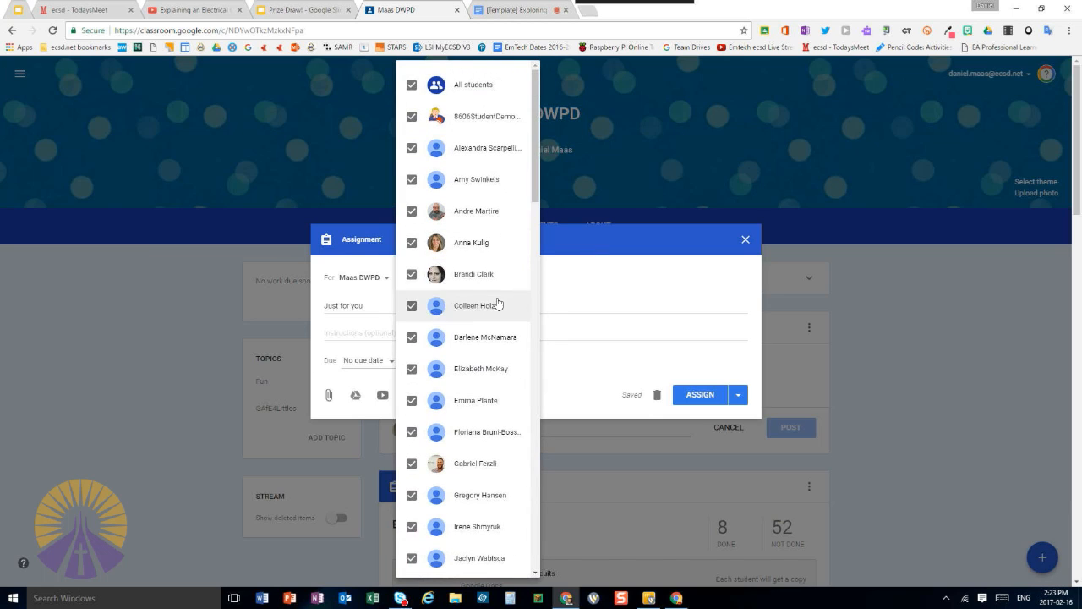
left_click(413, 85)
left_click(412, 118)
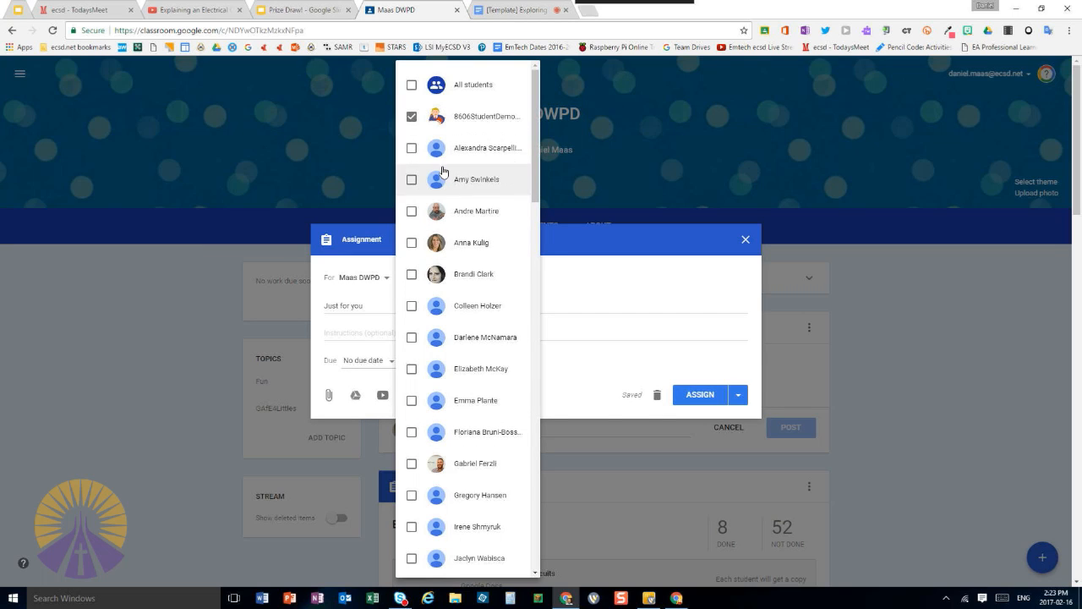
left_click(608, 275)
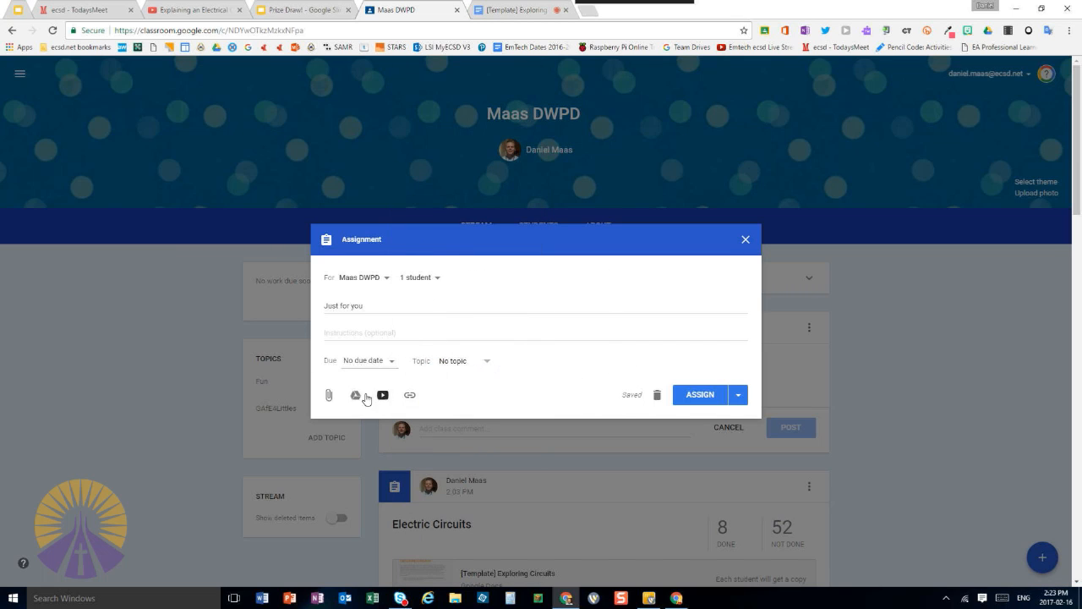
left_click(702, 408)
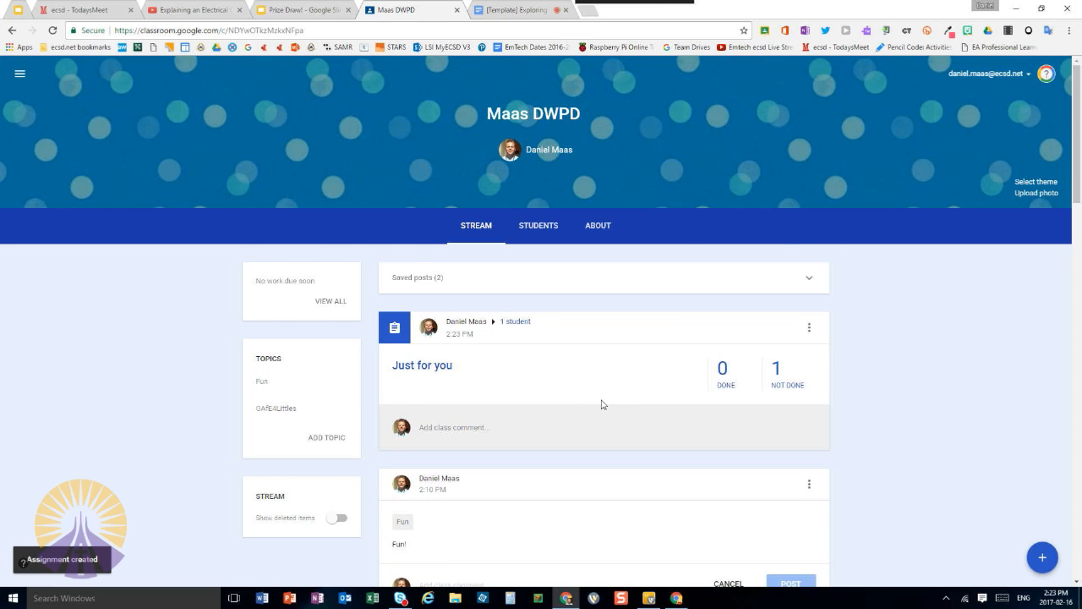
Place the teacher window beside the student window and return the student's Classroom page to the Maas DWPD stream
key("super+Left")
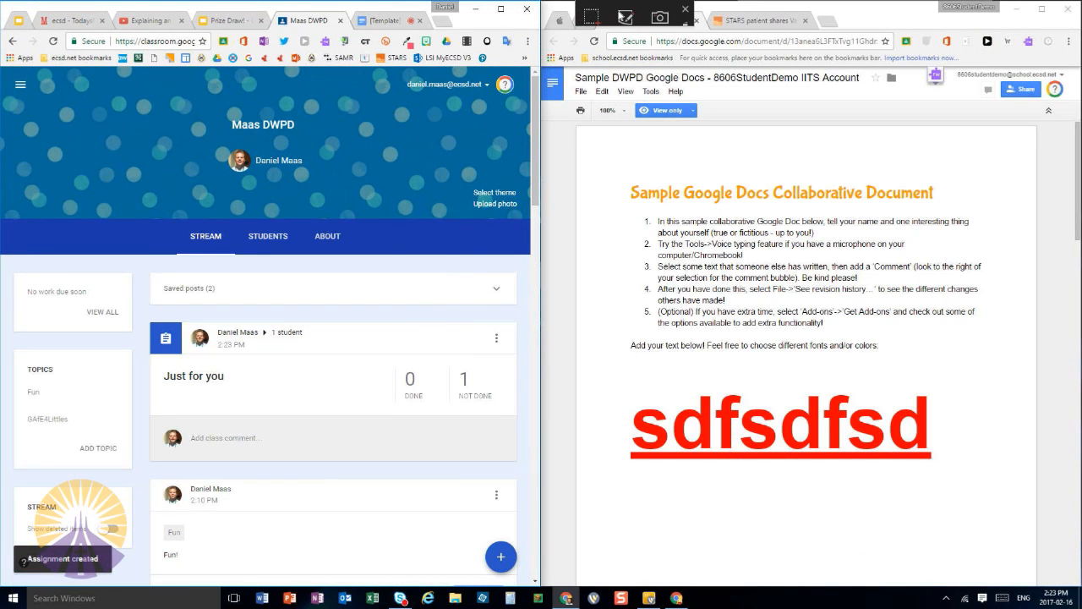
left_click(585, 22)
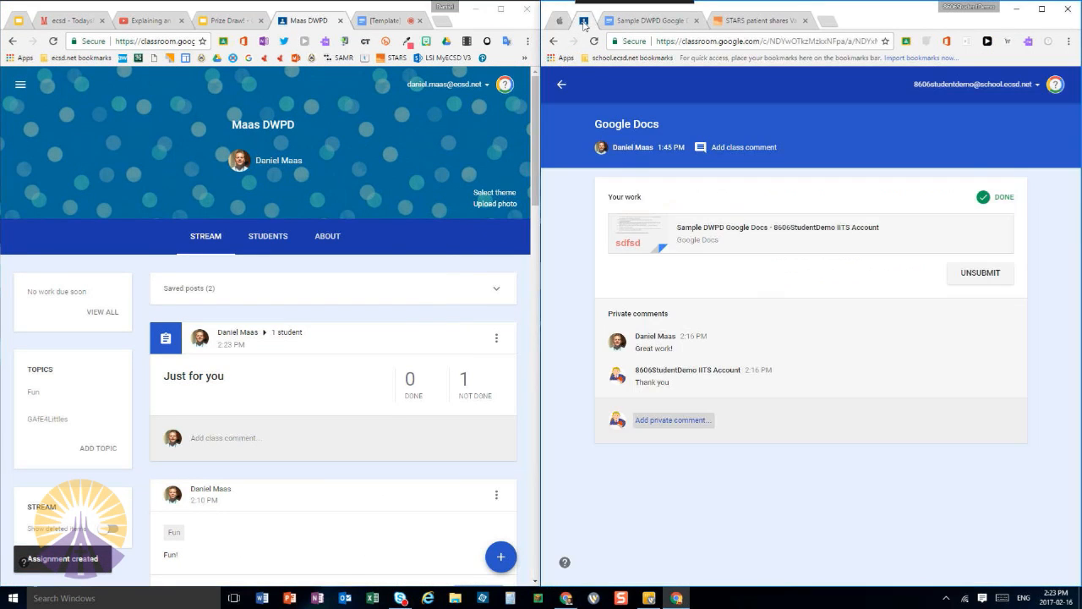
left_click(562, 85)
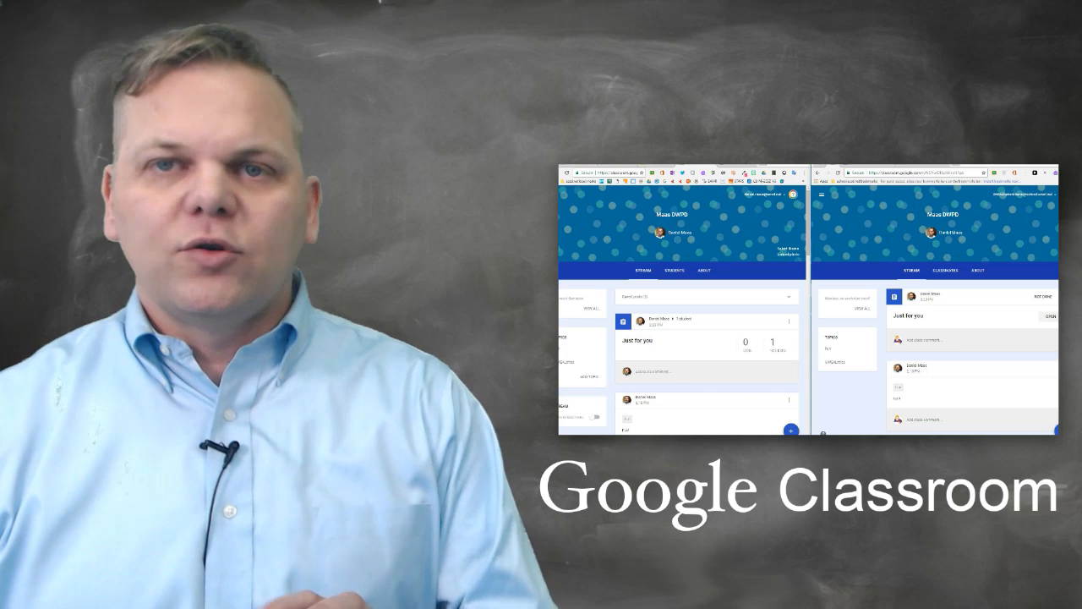
mouse_move(792, 431)
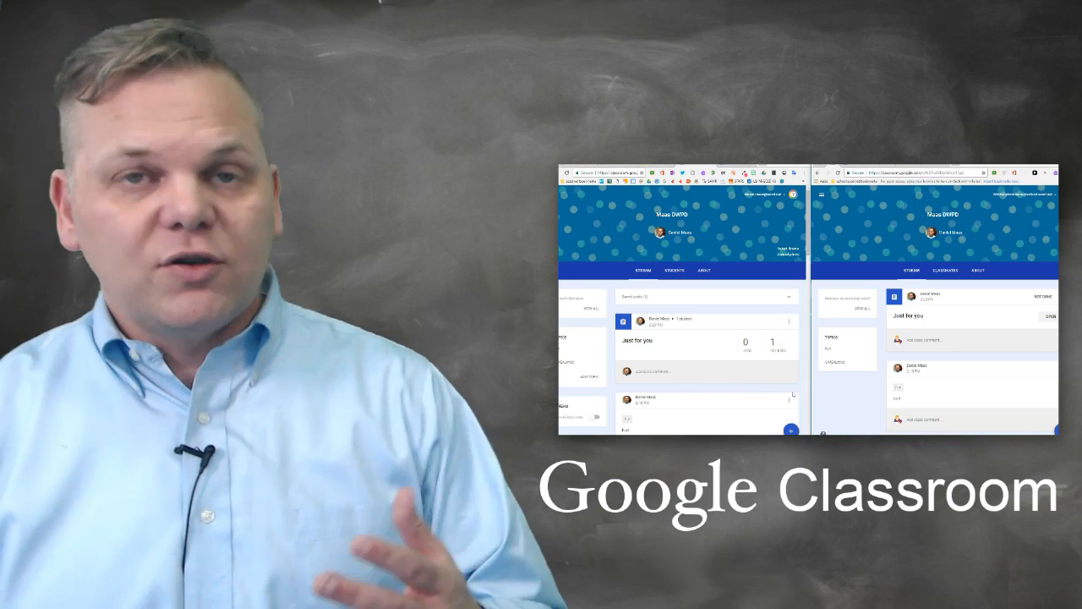
left_click(791, 390)
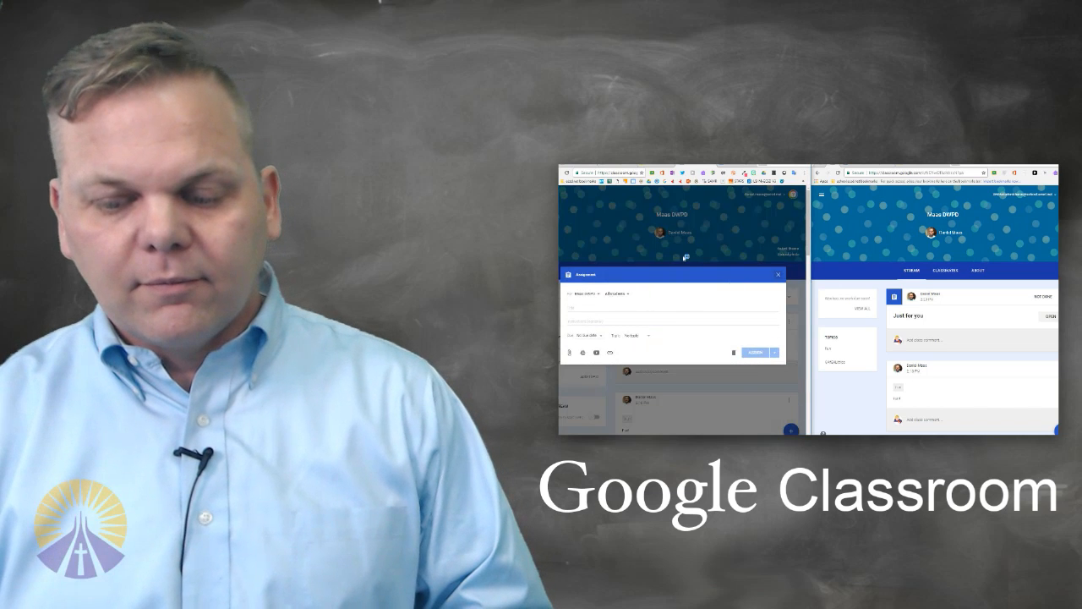
left_click(628, 294)
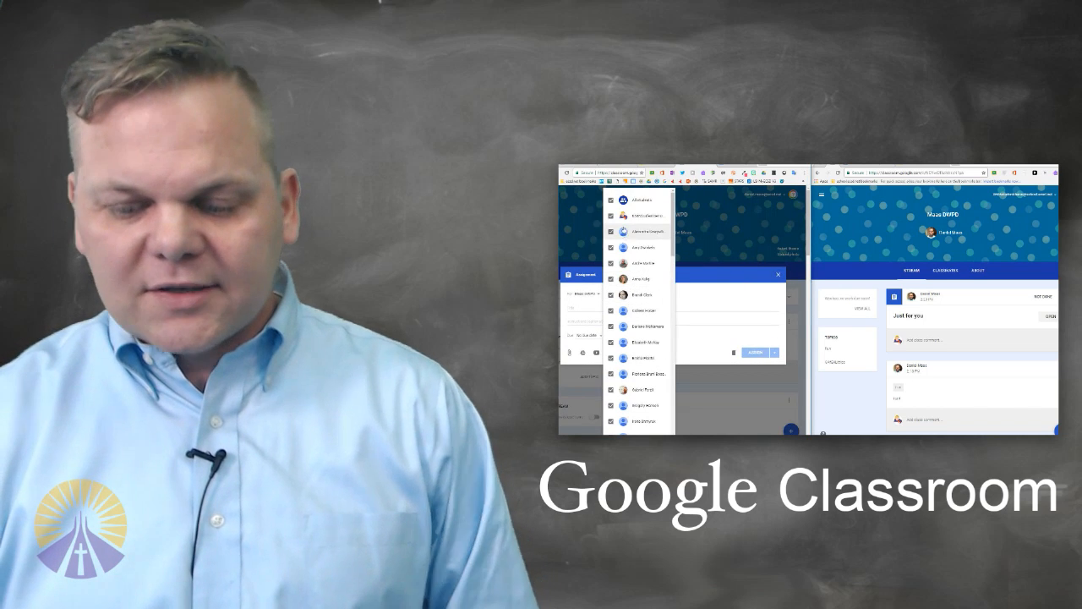
left_click(611, 202)
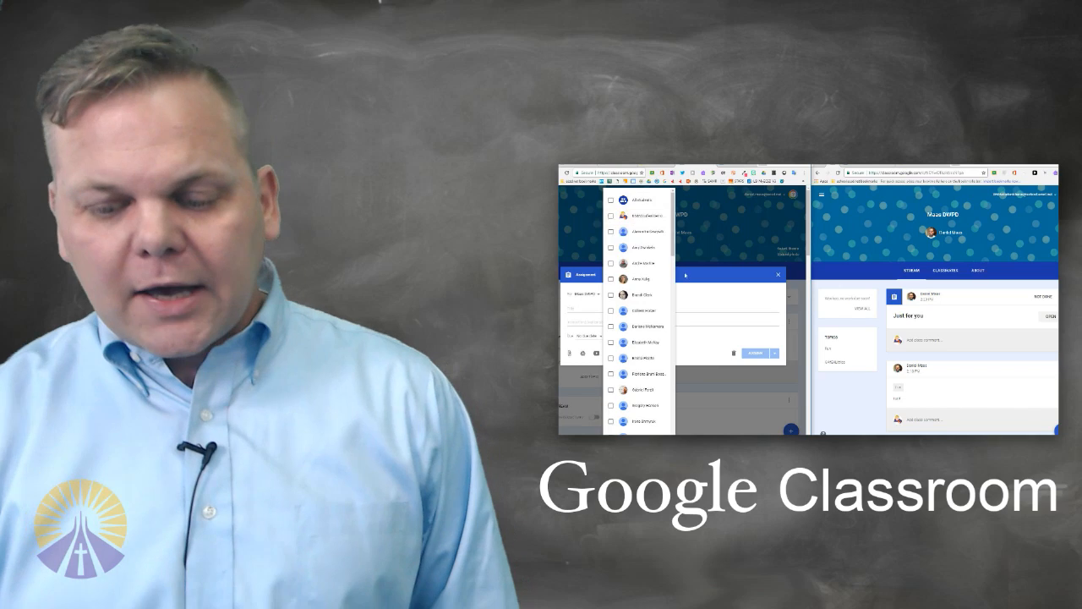
left_click(685, 275)
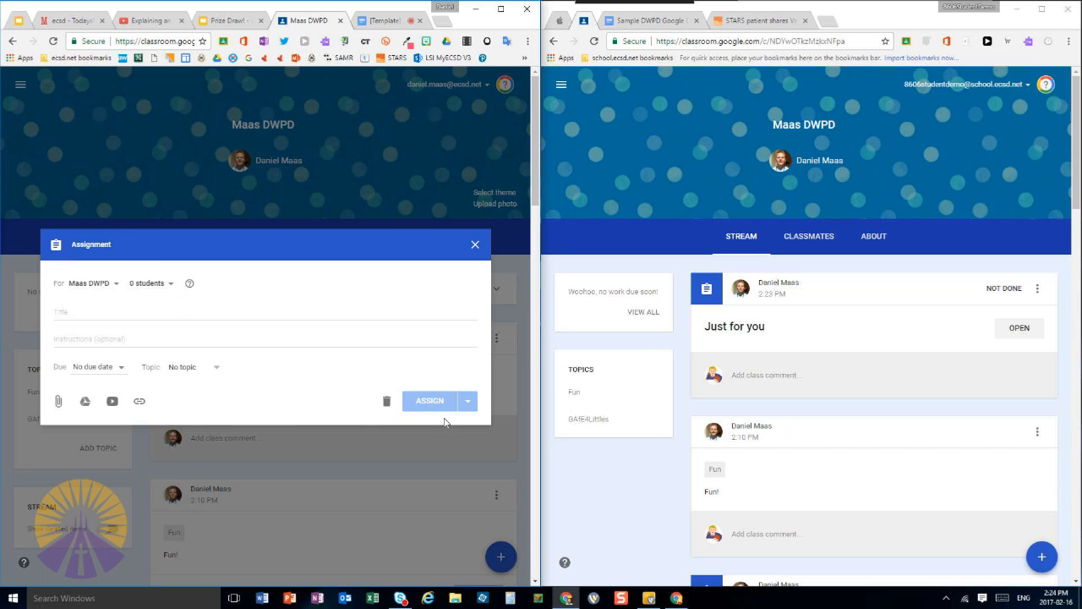
left_click(386, 401)
Look through the reusable posts of the Getting to Know Google for Education class, then close the list
mouse_move(501, 557)
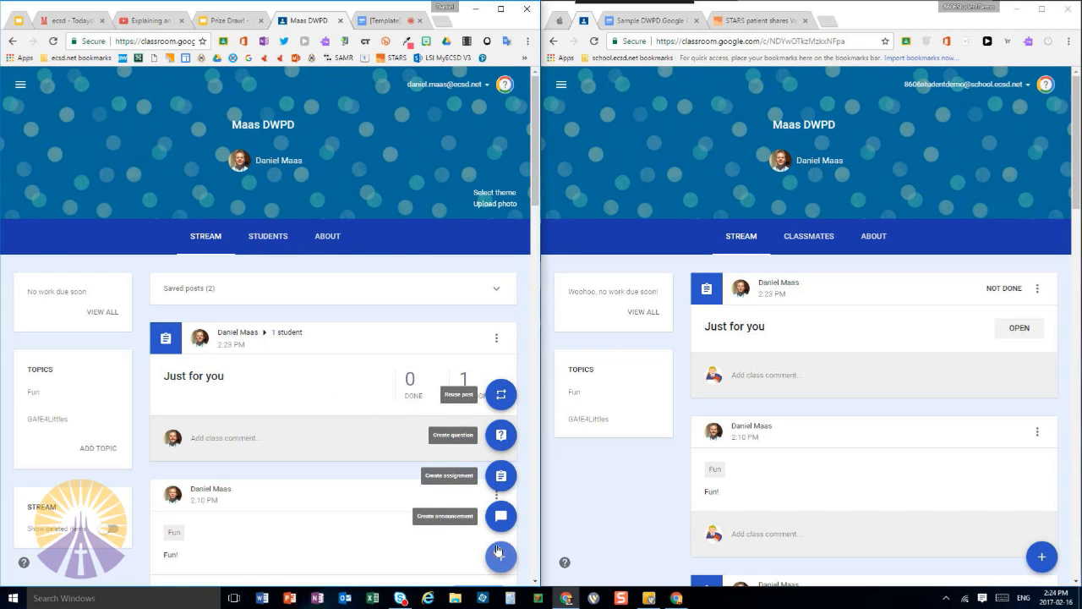
left_click(502, 396)
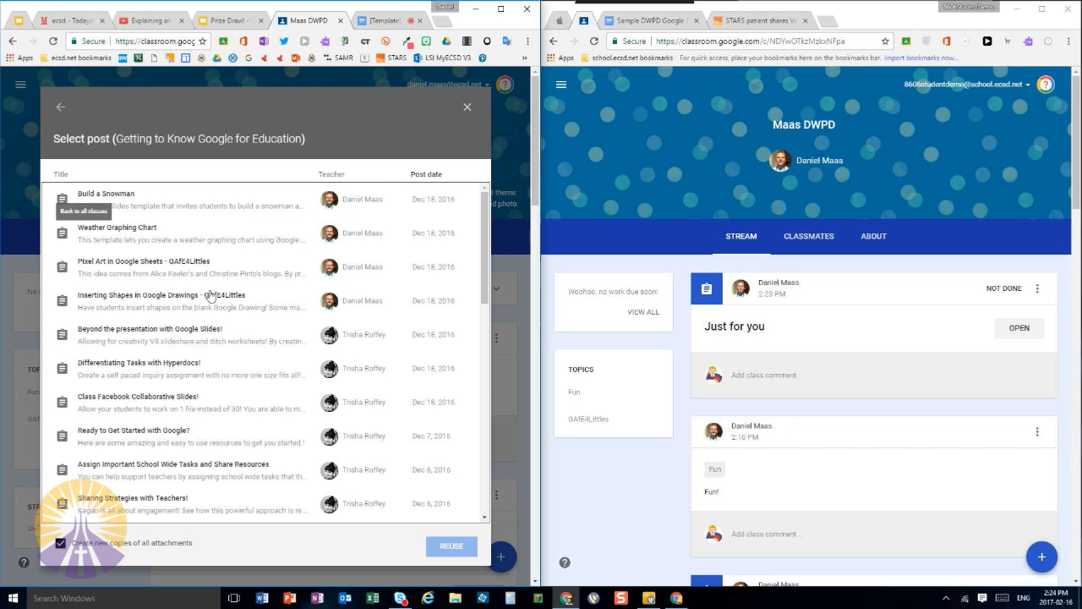
left_click(467, 107)
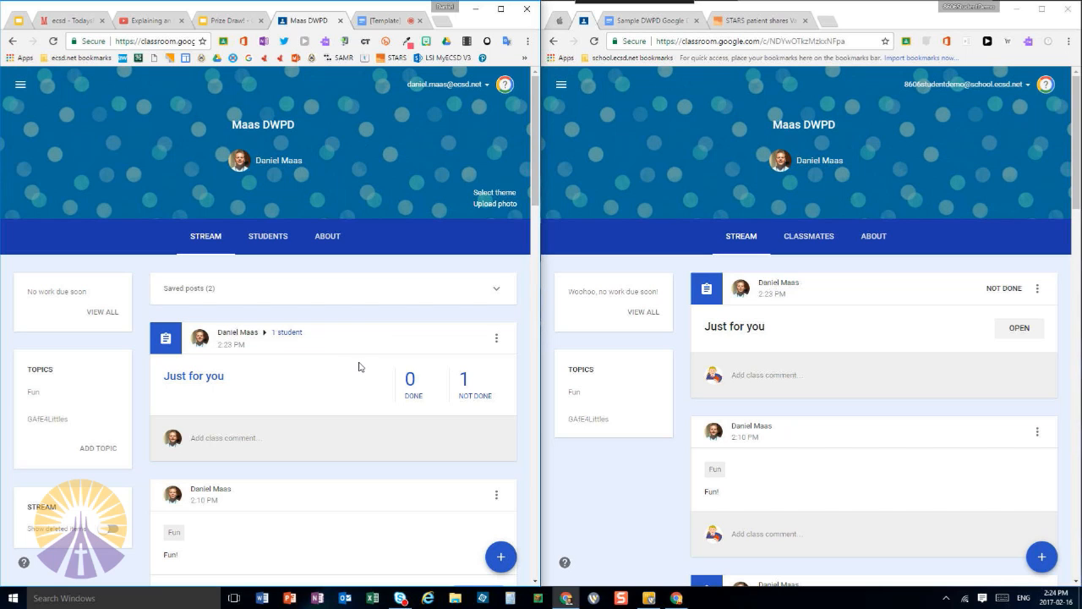
mouse_move(487, 565)
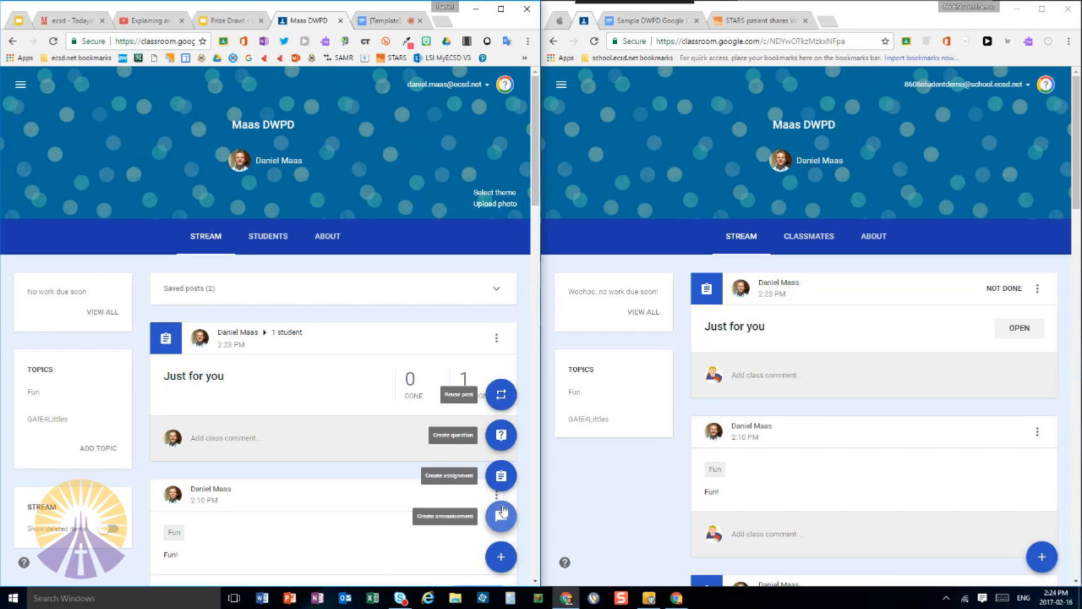
left_click(501, 475)
left_click(191, 282)
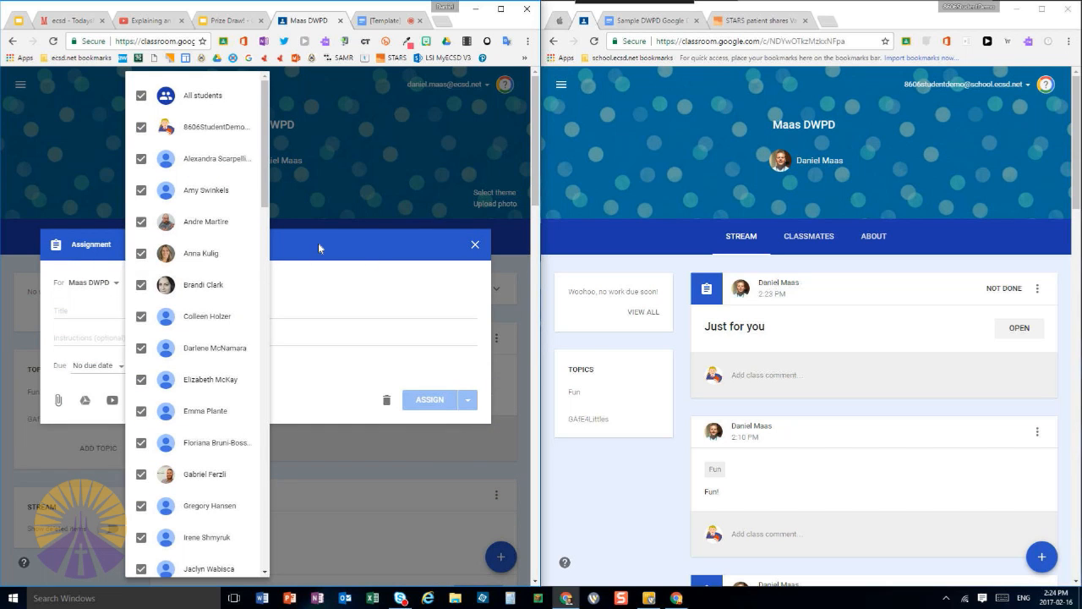
left_click(303, 307)
left_click(387, 400)
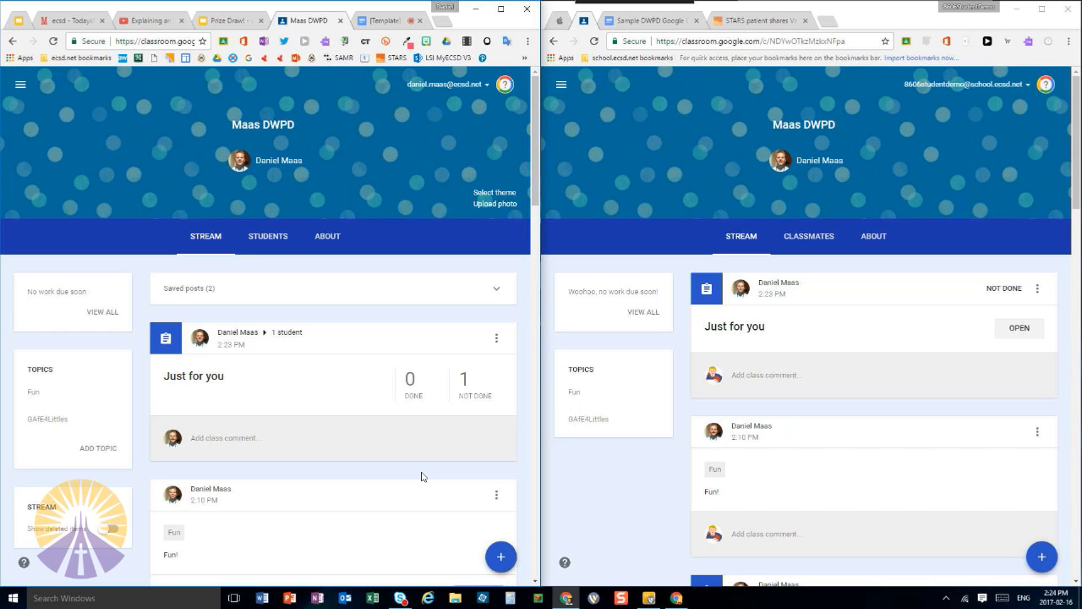
Maximize the teacher's Classroom window and post an assignment titled "What is your favorite thing?" to all students
mouse_move(502, 556)
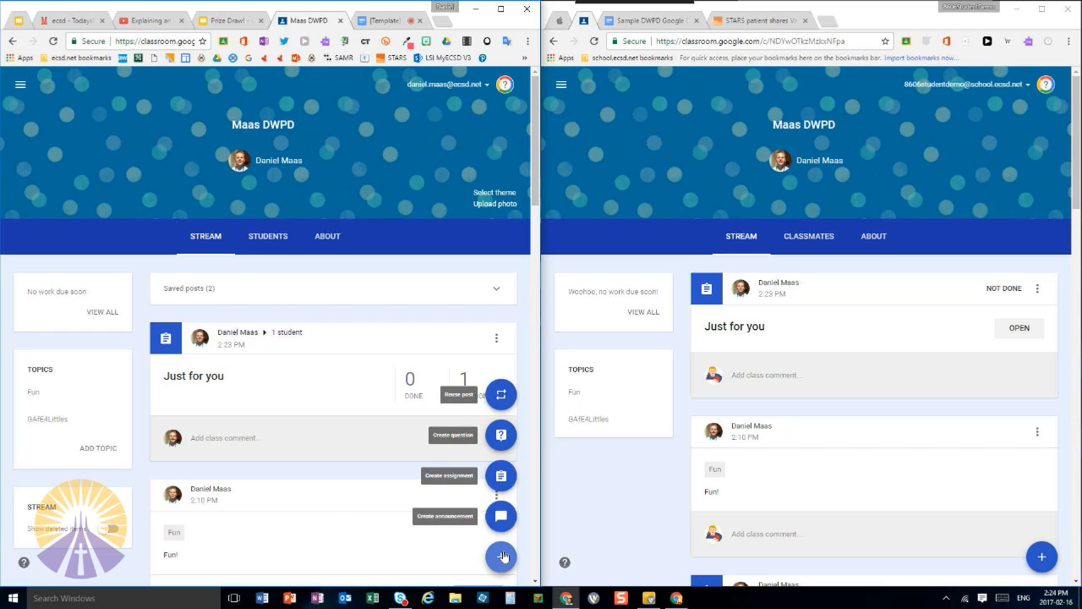
left_click(501, 9)
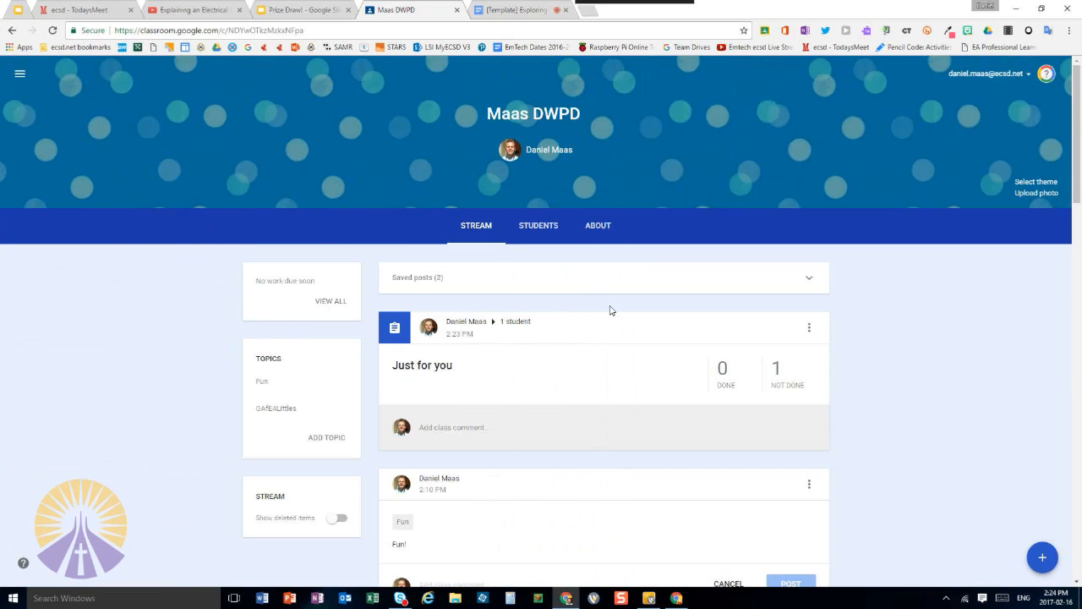
mouse_move(1042, 558)
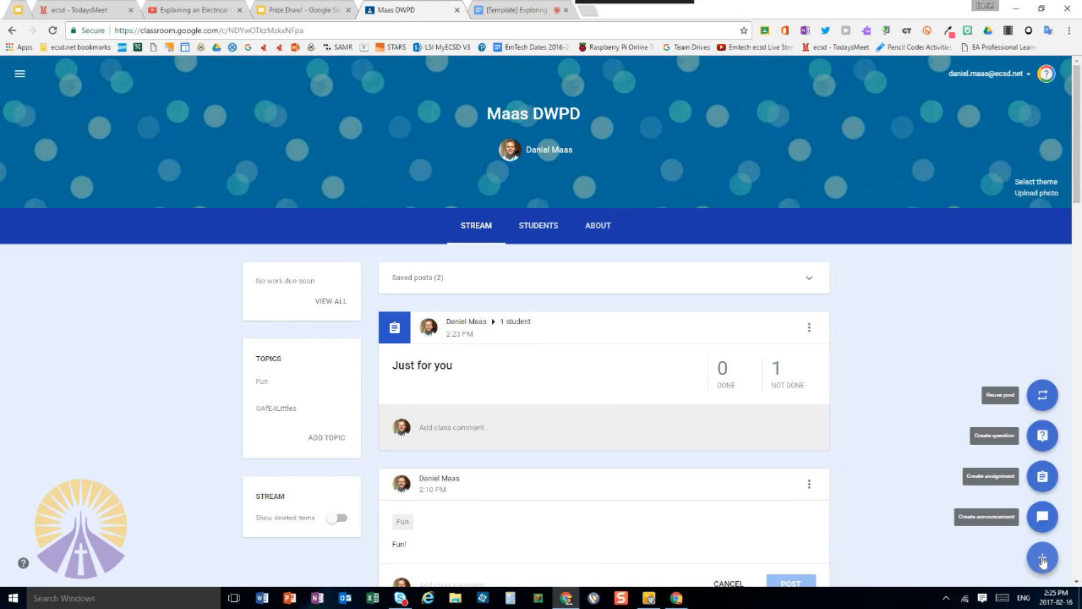
left_click(1044, 480)
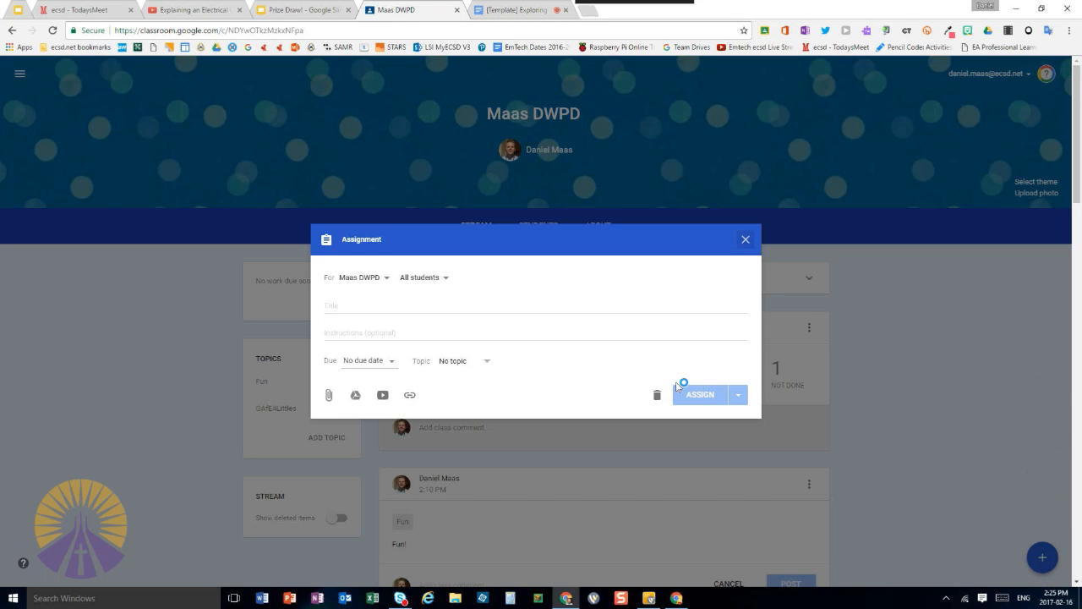
left_click(457, 307)
type("What is your ")
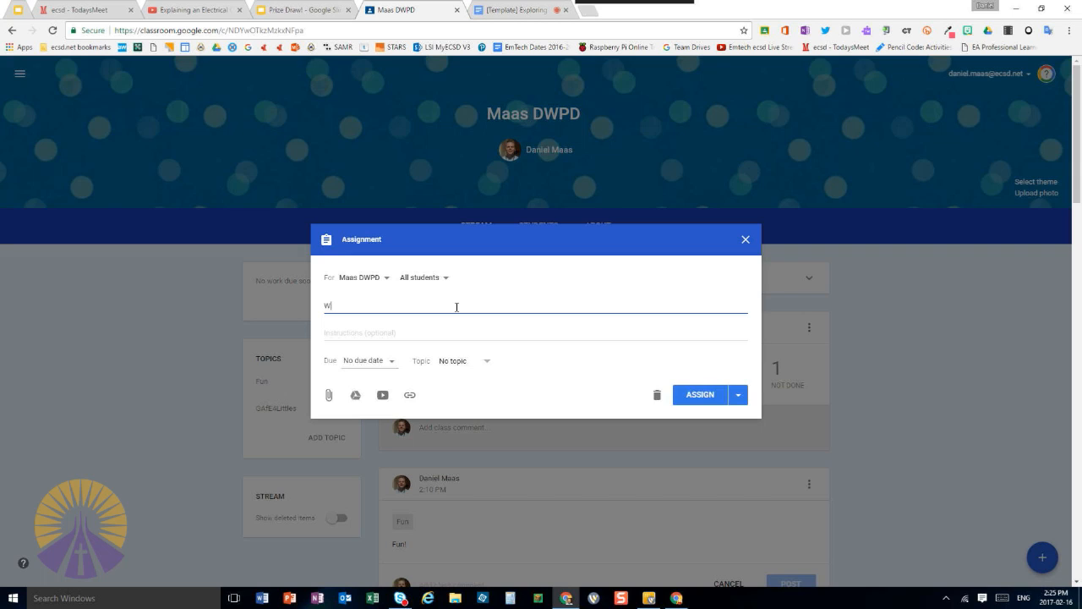
type("favorite thing?")
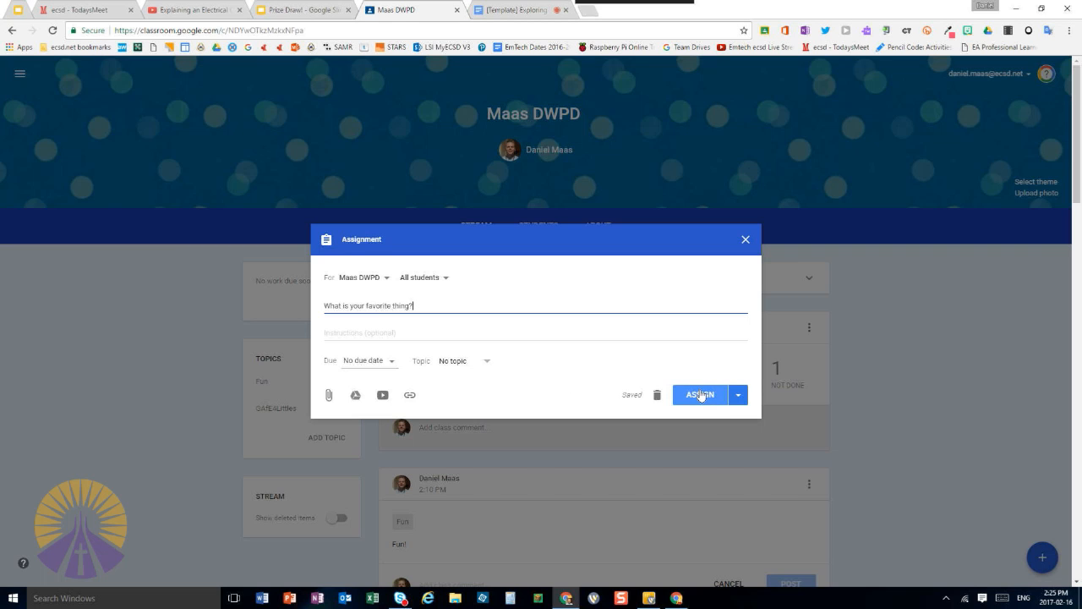
left_click(701, 398)
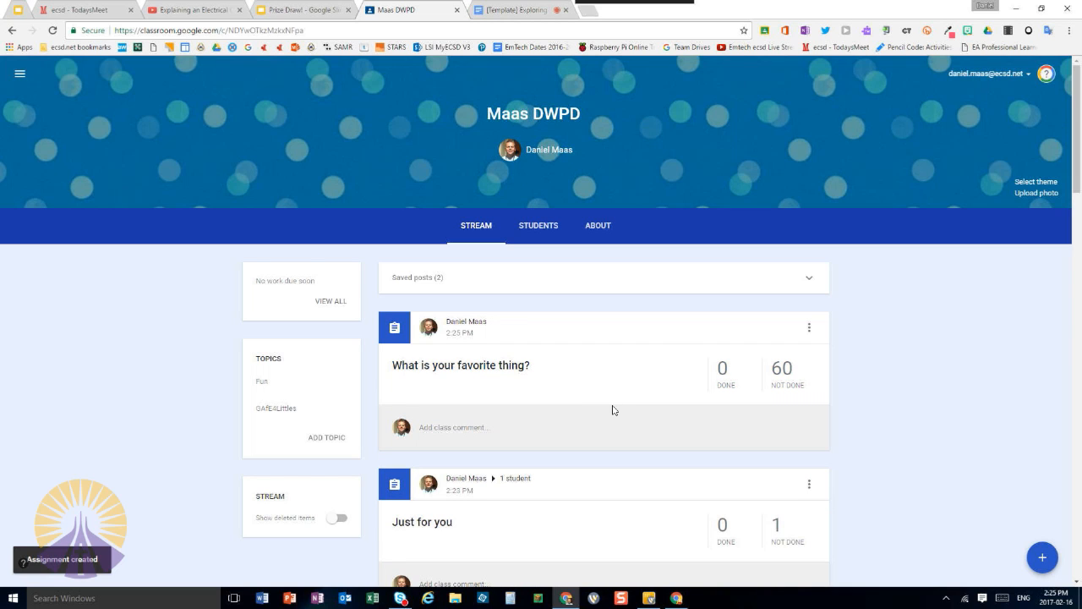
Show the teacher and student windows side by side and open "What is your favorite thing?" from the updated student stream
key("super+Left")
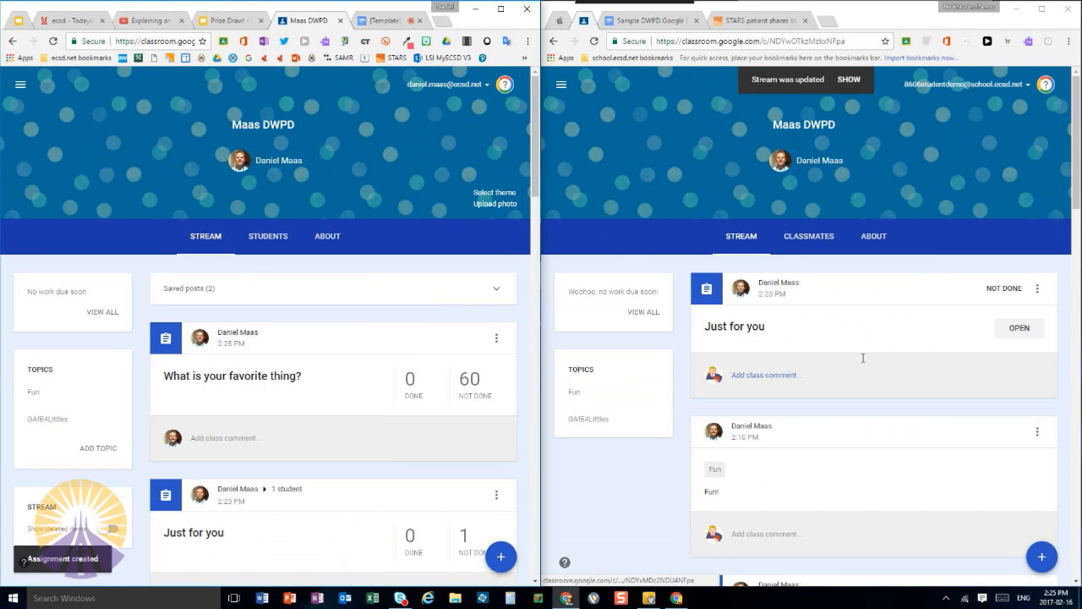
left_click(849, 79)
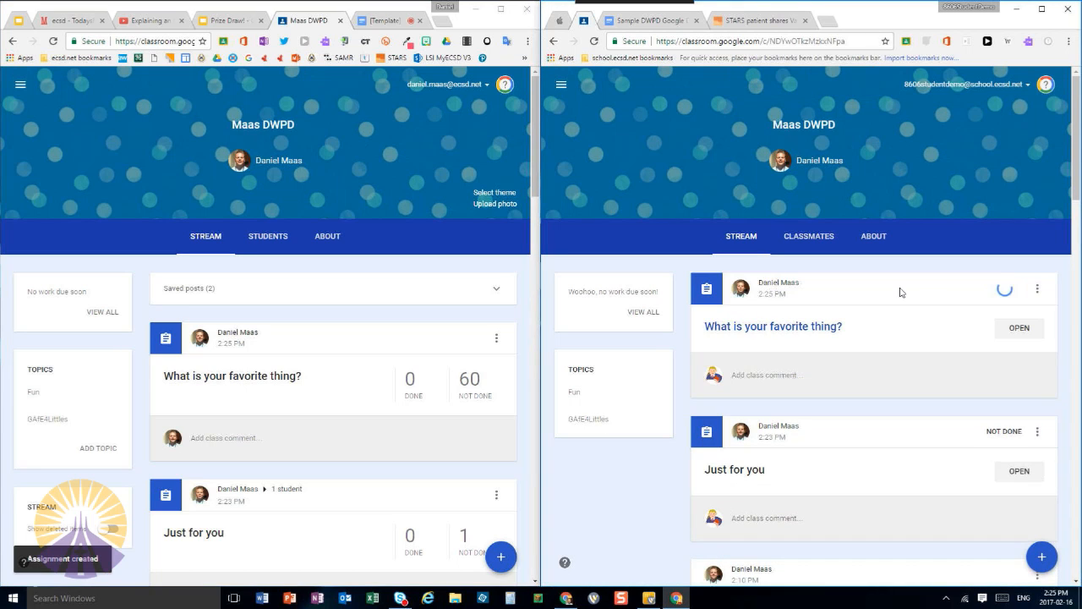
left_click(1028, 334)
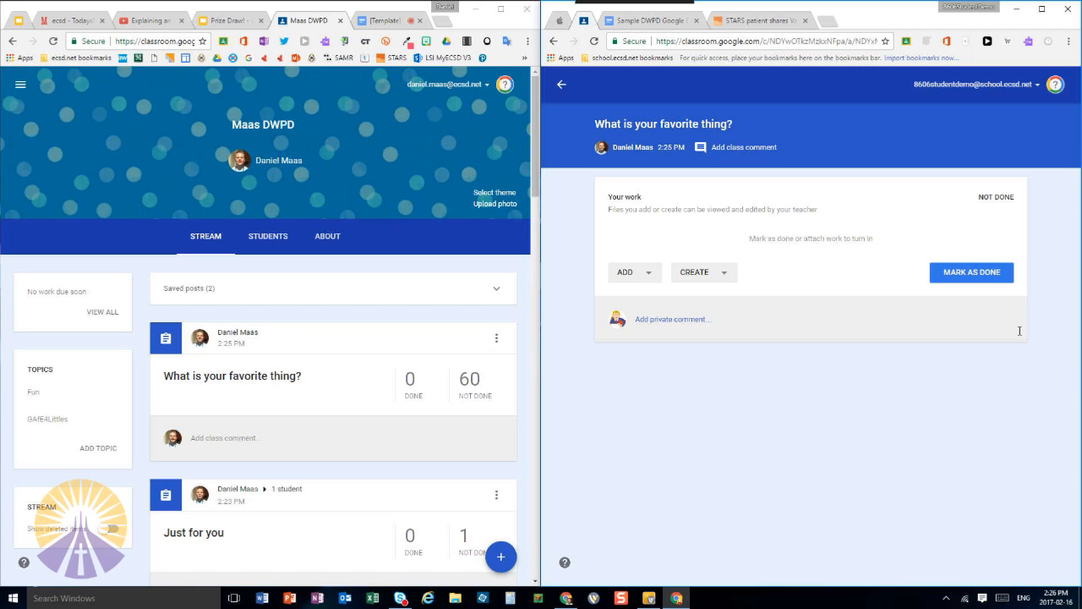
Create a Google Slides file as the student's work for the assignment and open it
left_click(735, 272)
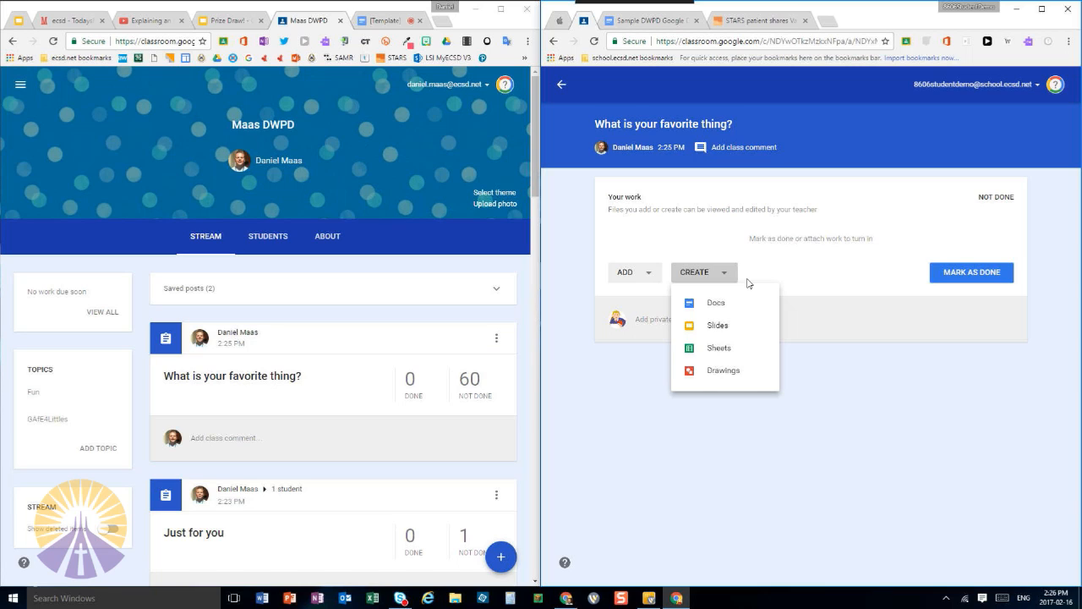
left_click(719, 327)
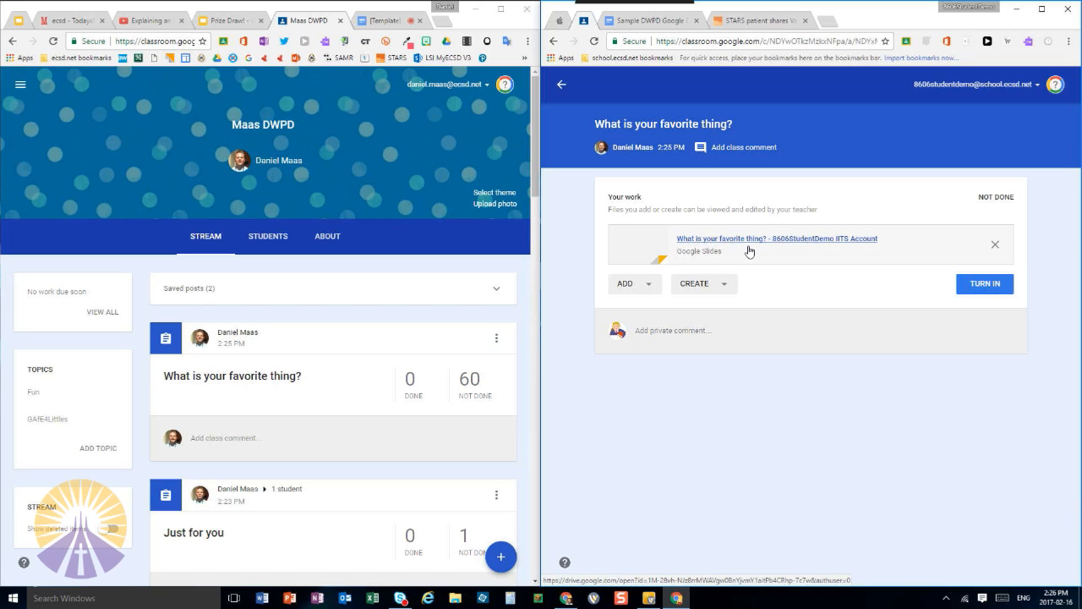
left_click(818, 244)
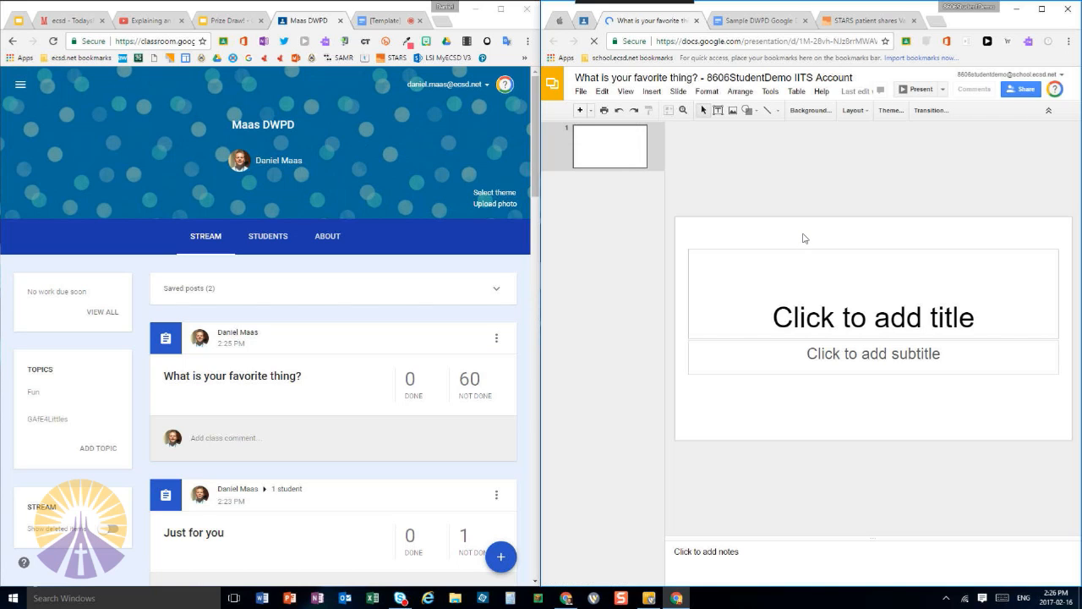
Return to the student's assignment page and review the choices for adding existing files and creating new ones
left_click(589, 25)
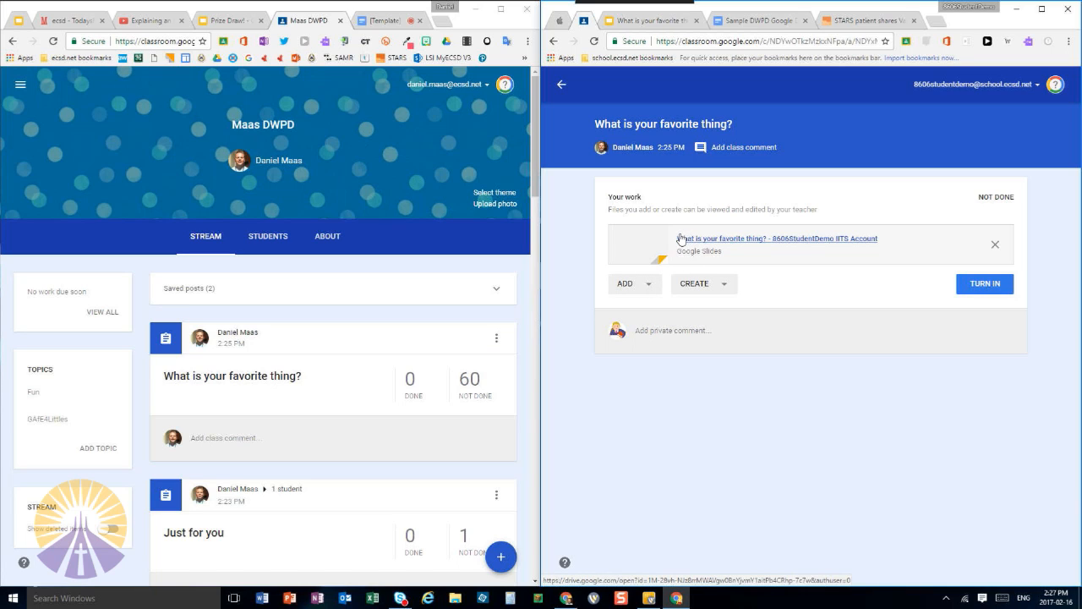
left_click(640, 284)
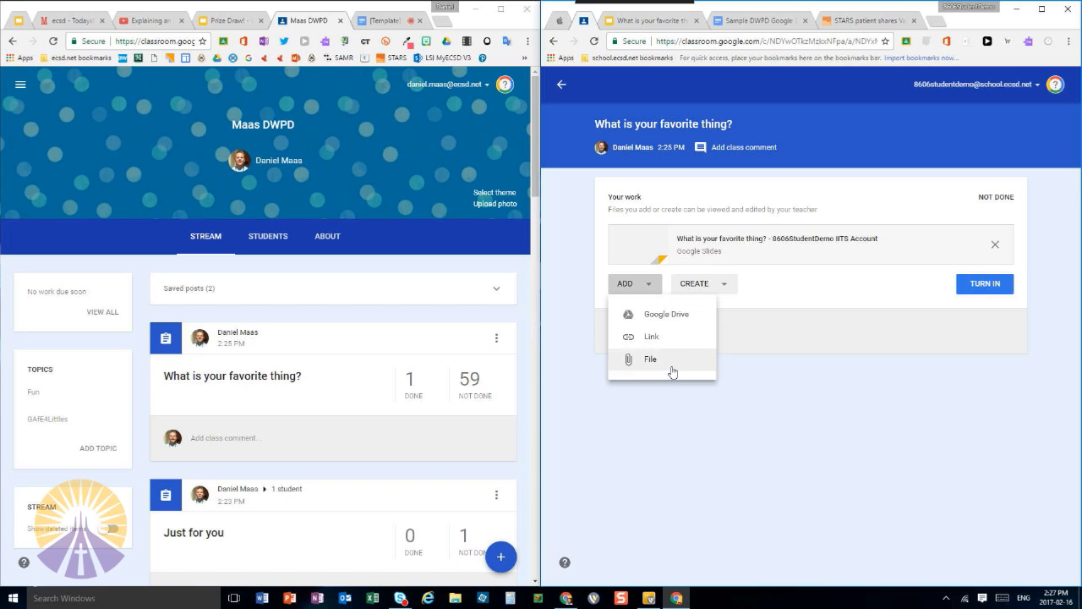
left_click(716, 293)
left_click(724, 292)
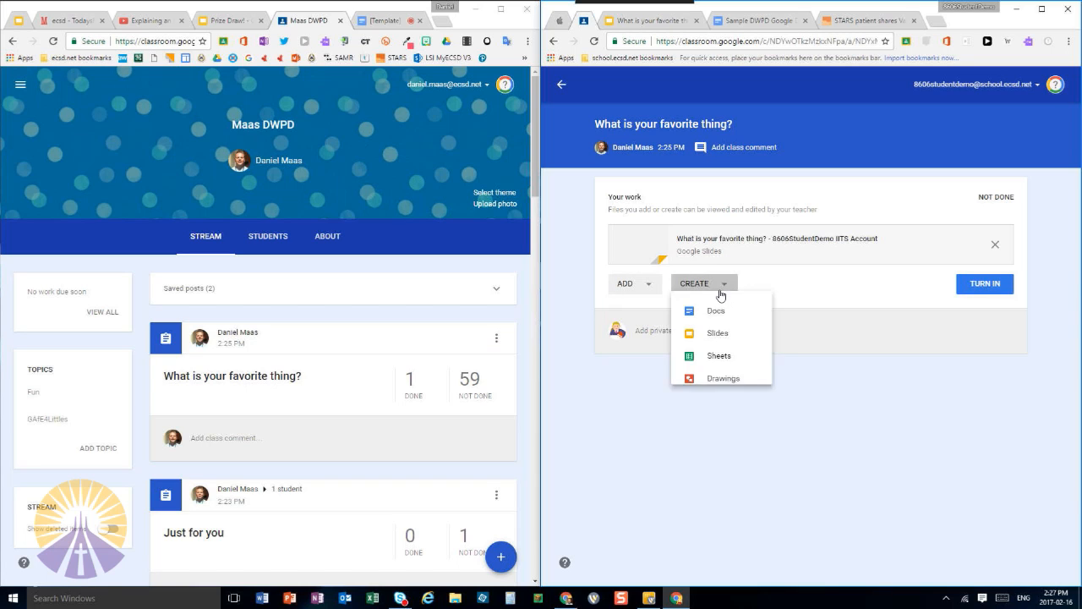
left_click(658, 291)
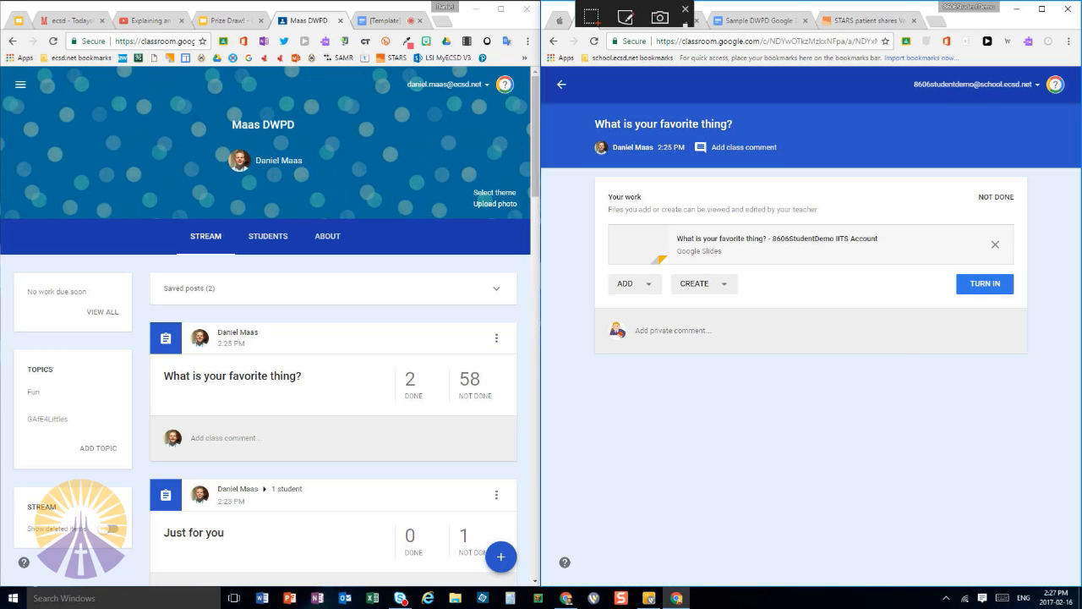
Maximize the teacher's window, show the "Google classroom and iPads" slide of the presentation and play its embedded video full screen
left_click(500, 12)
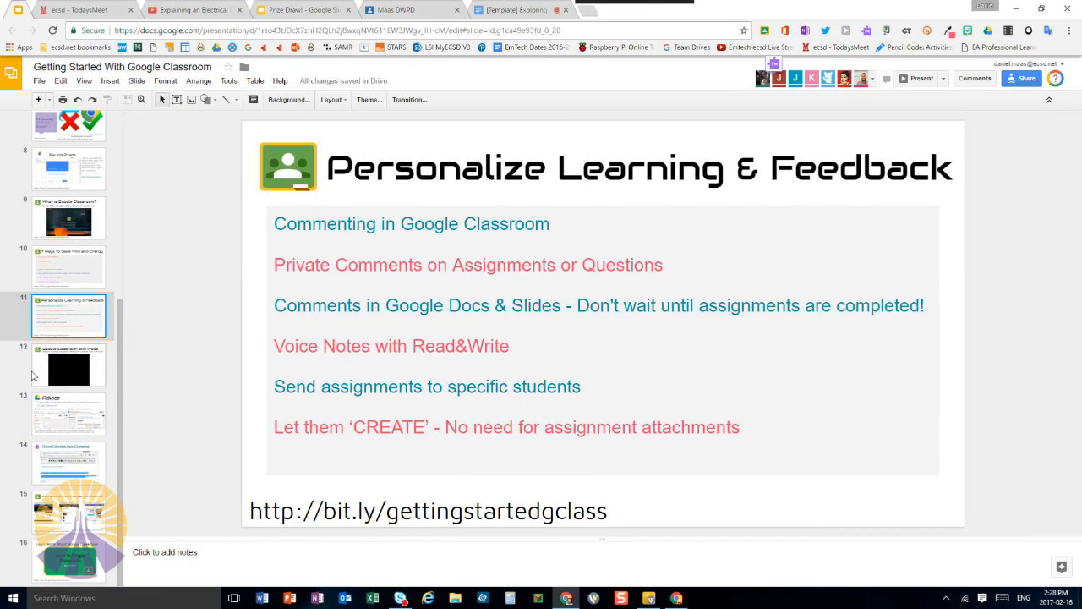
left_click(45, 369)
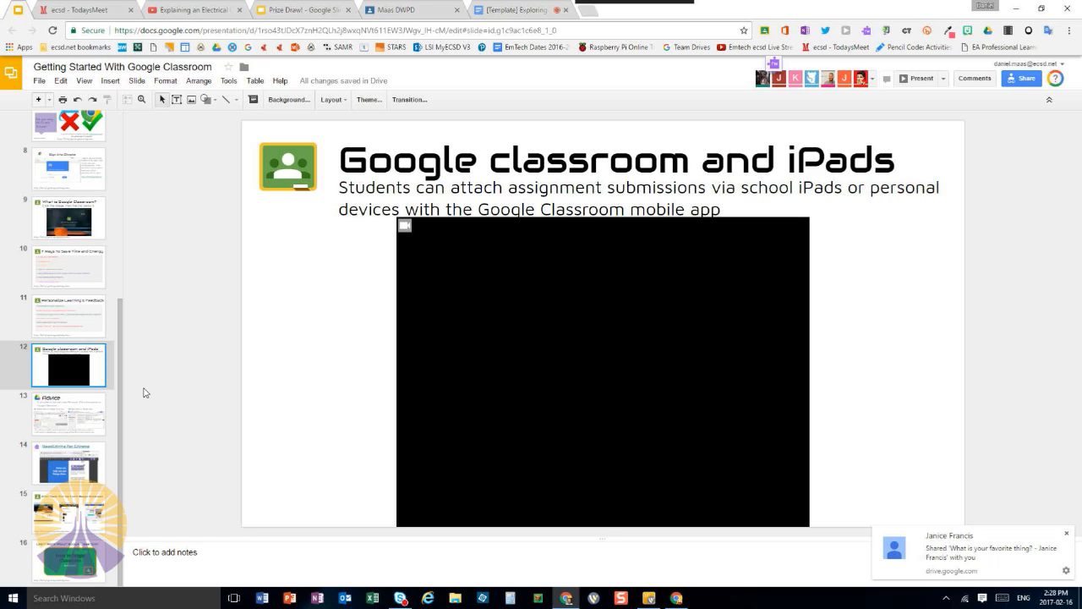
left_click(403, 225)
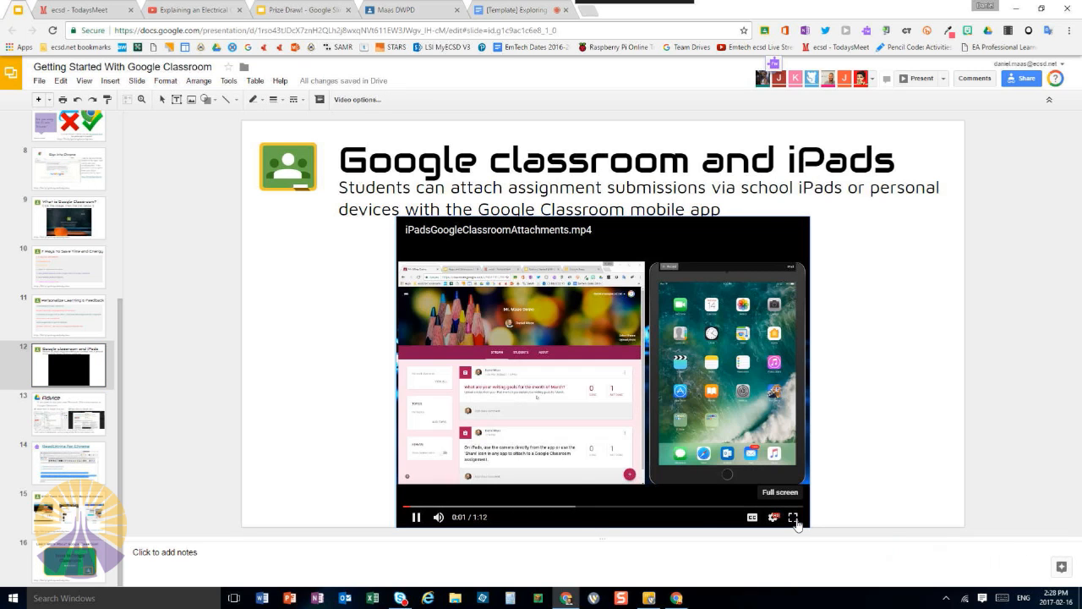
left_click(794, 517)
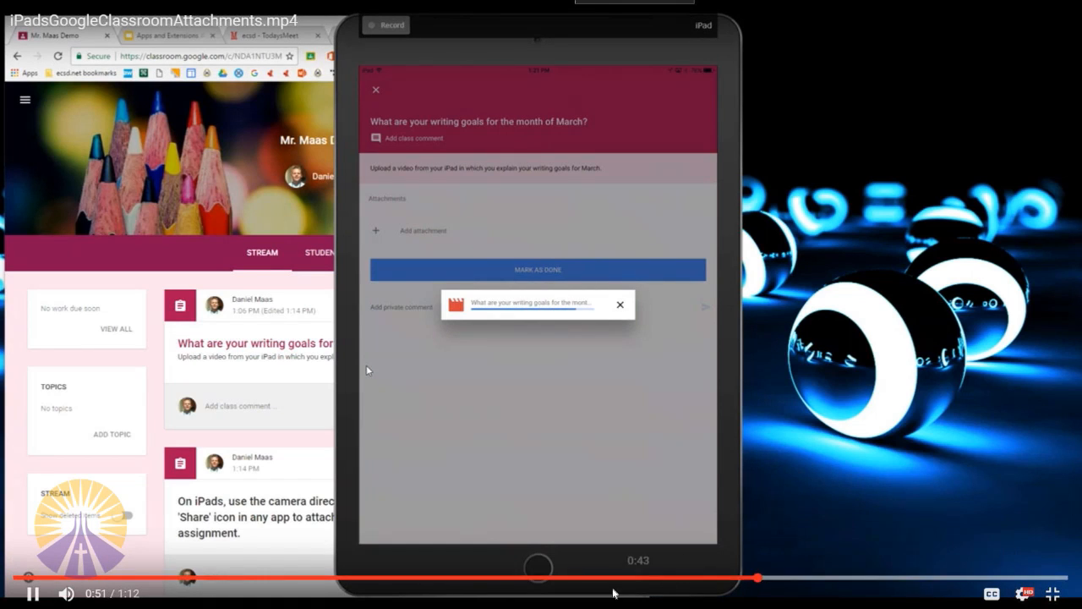
Rewind the iPad attachments video to the share options for the selected video and pause it at 0:30
left_click(622, 578)
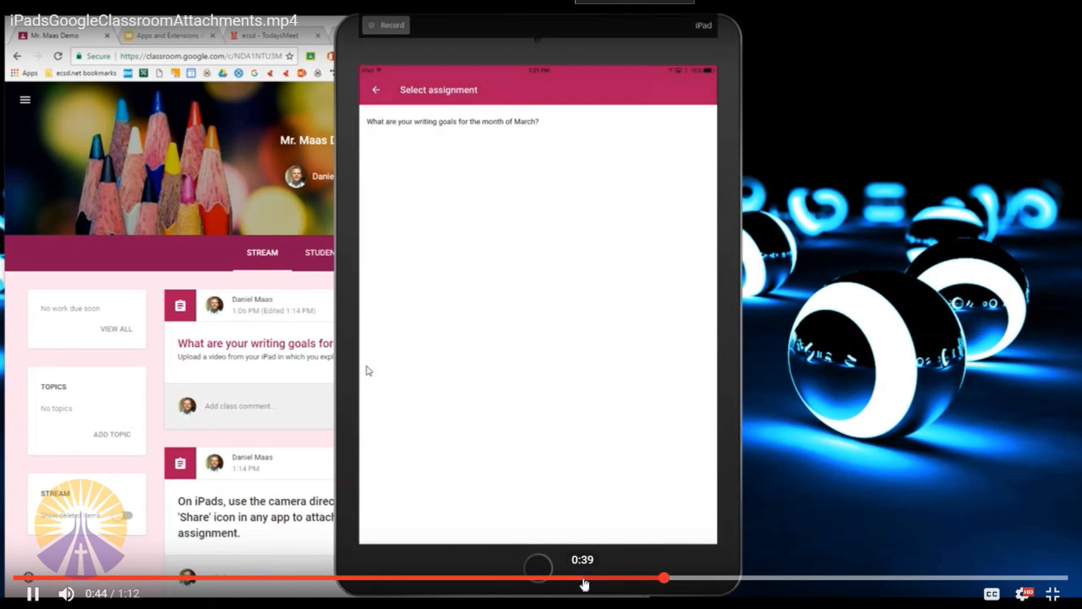
left_click(584, 579)
left_click(544, 579)
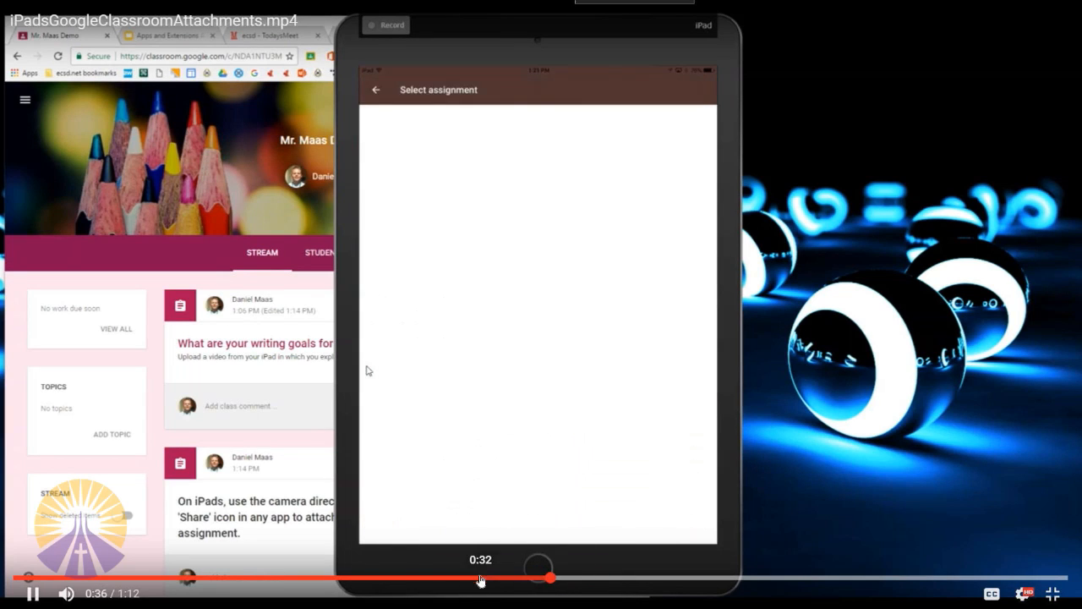
left_click(480, 578)
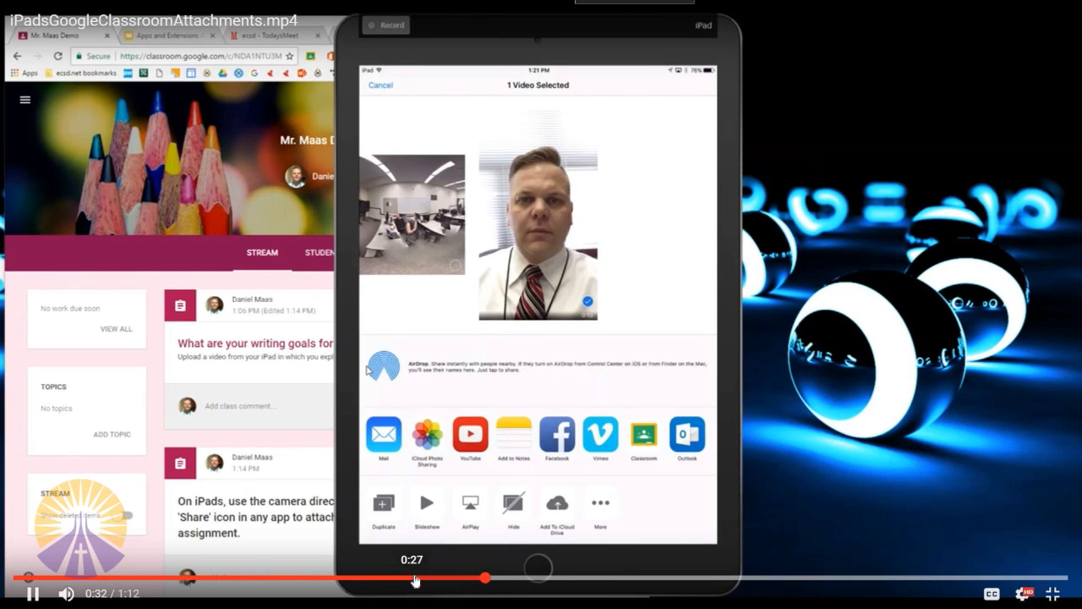
left_click(453, 578)
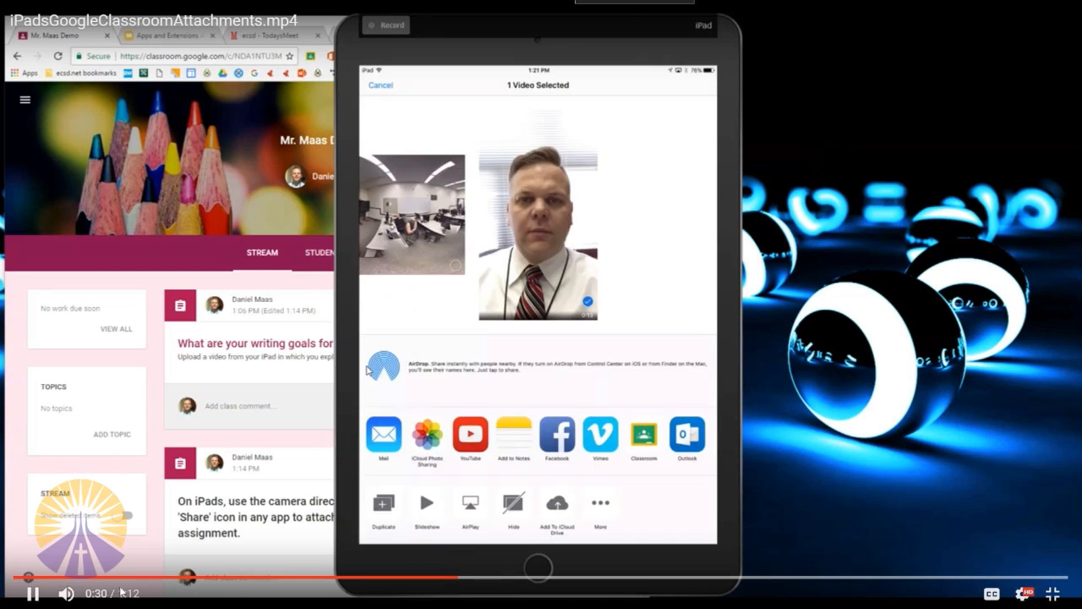
left_click(32, 594)
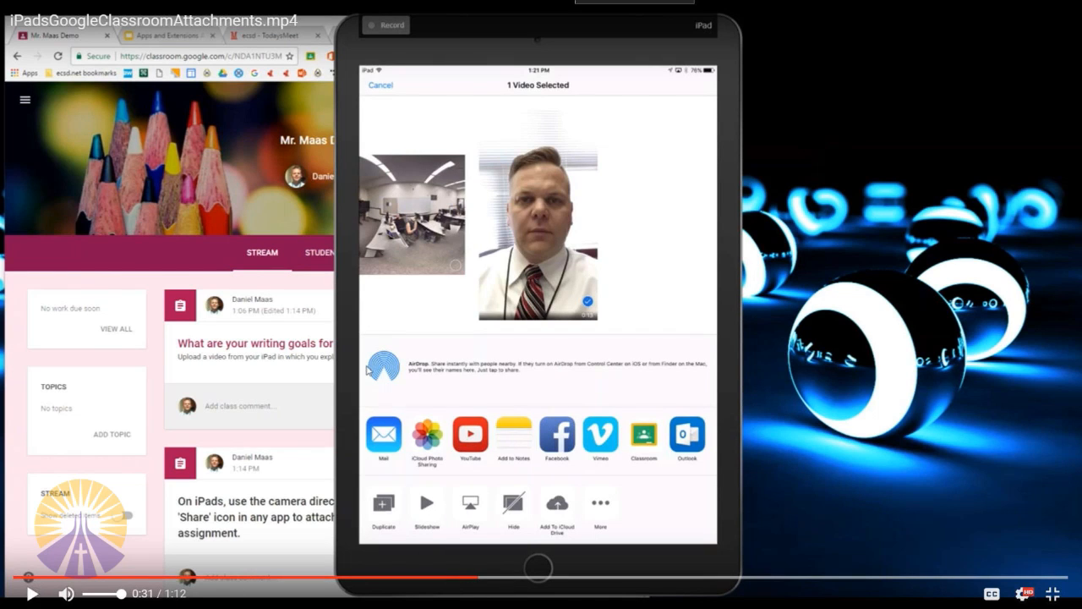
left_click(424, 579)
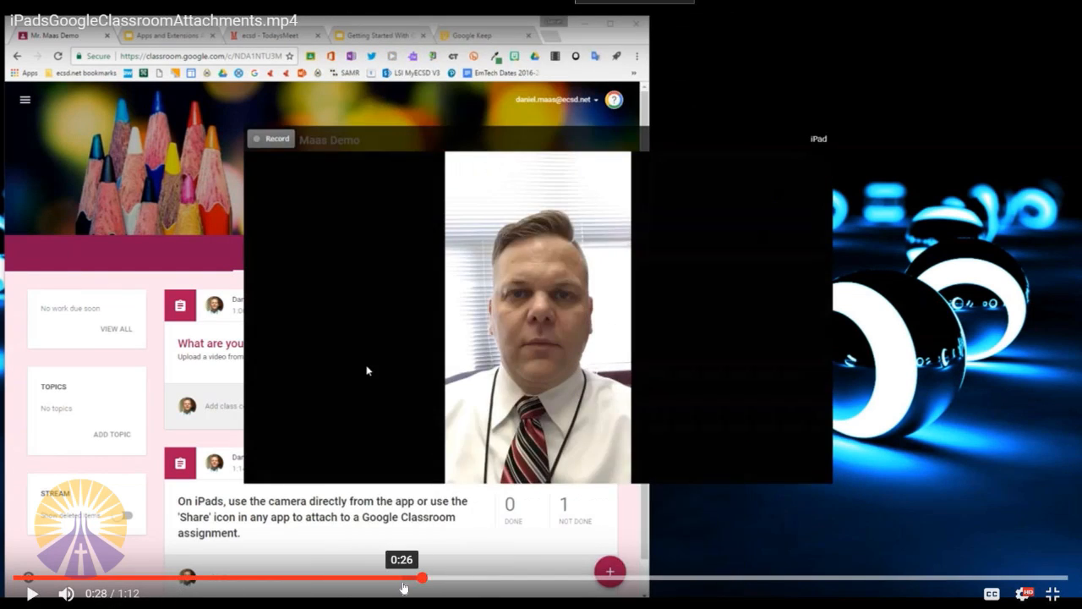
left_click(32, 594)
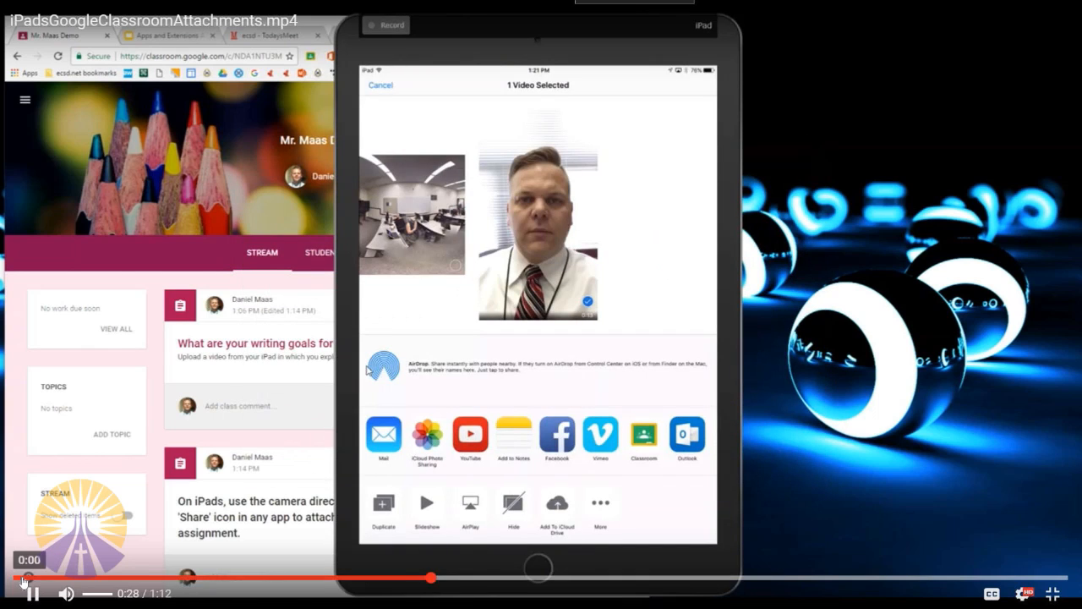
key("space")
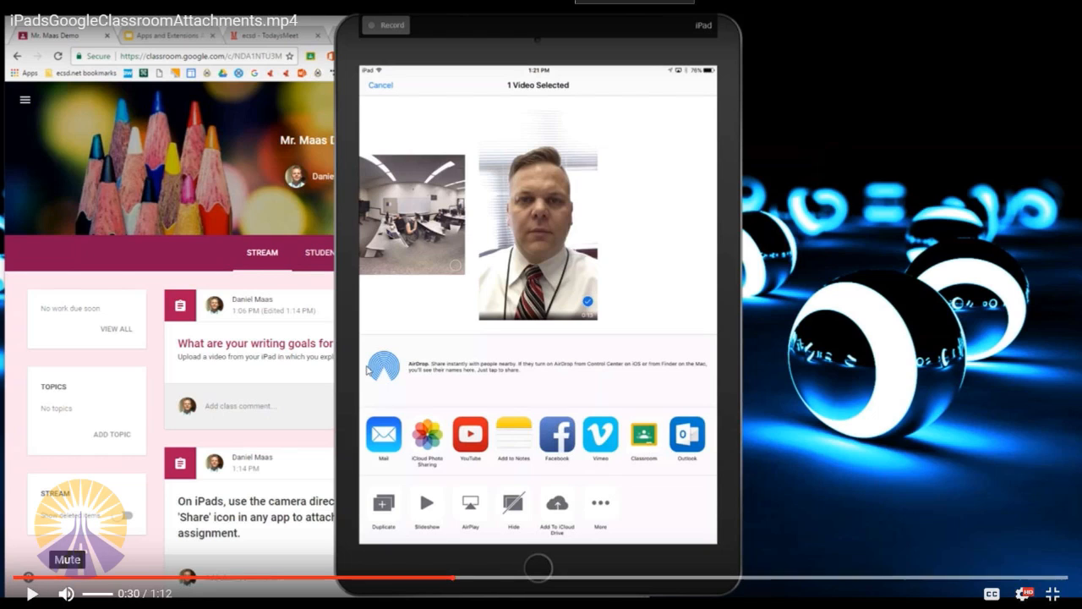
Resume the video until the teacher's updated stream, pause it, and go back to the "Turn in your work?" prompt at 0:52
key("space")
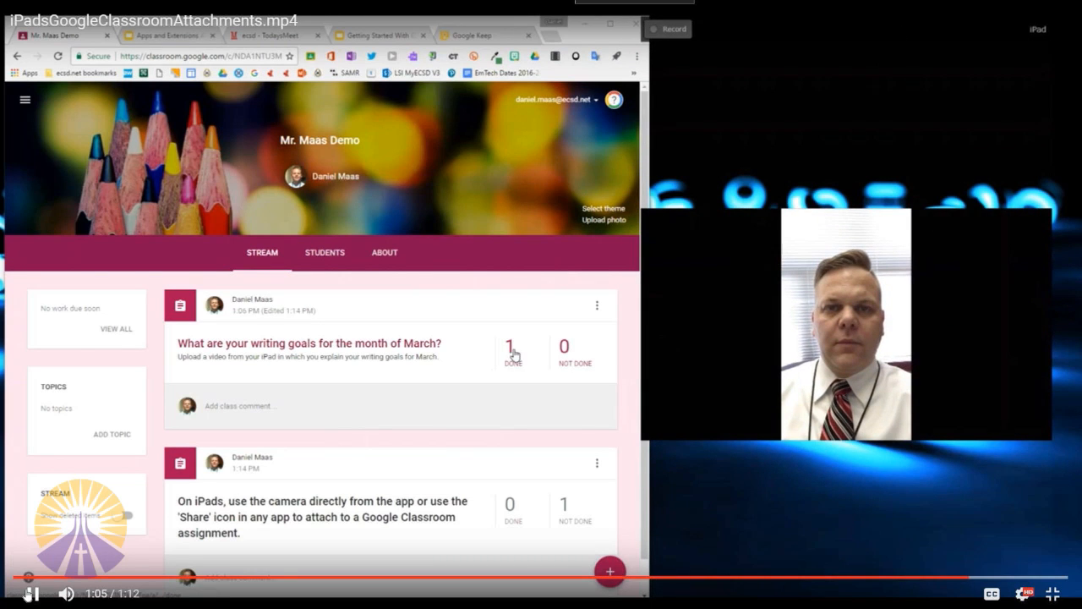
key("space")
left_click(904, 579)
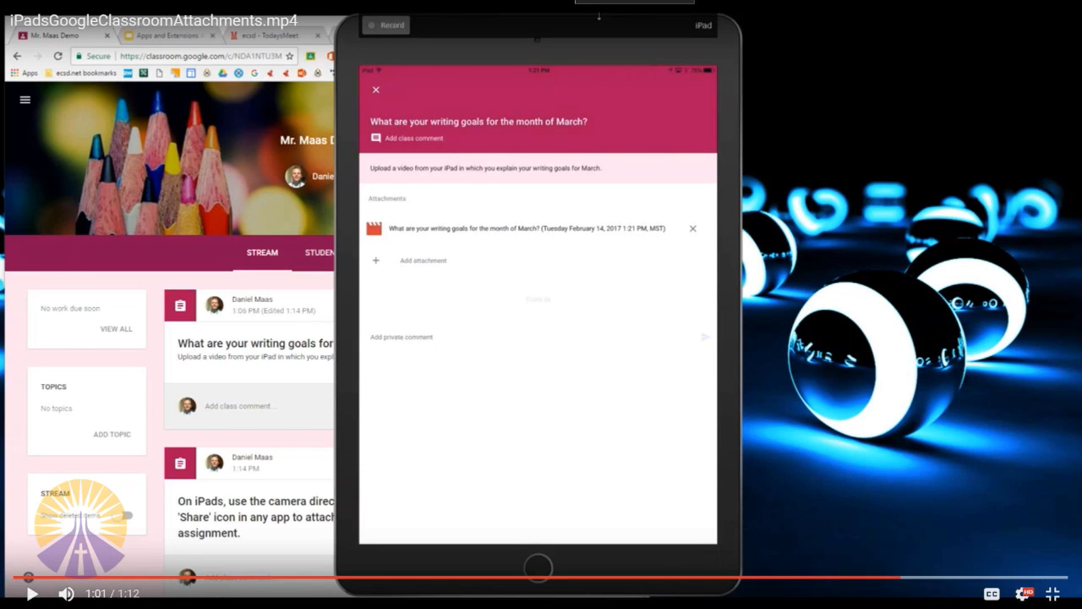
left_click(834, 580)
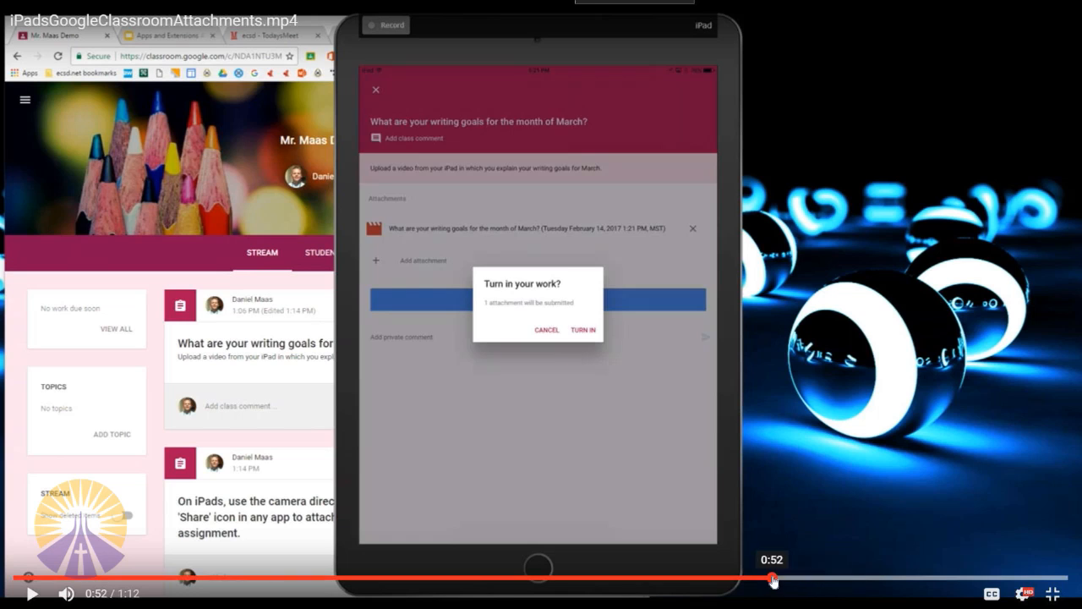
left_click(772, 579)
Step through the paused video's assignment selection and photo library scenes, ending at 0:33 just after the share options
left_click_drag(744, 579, 622, 580)
left_click(670, 579)
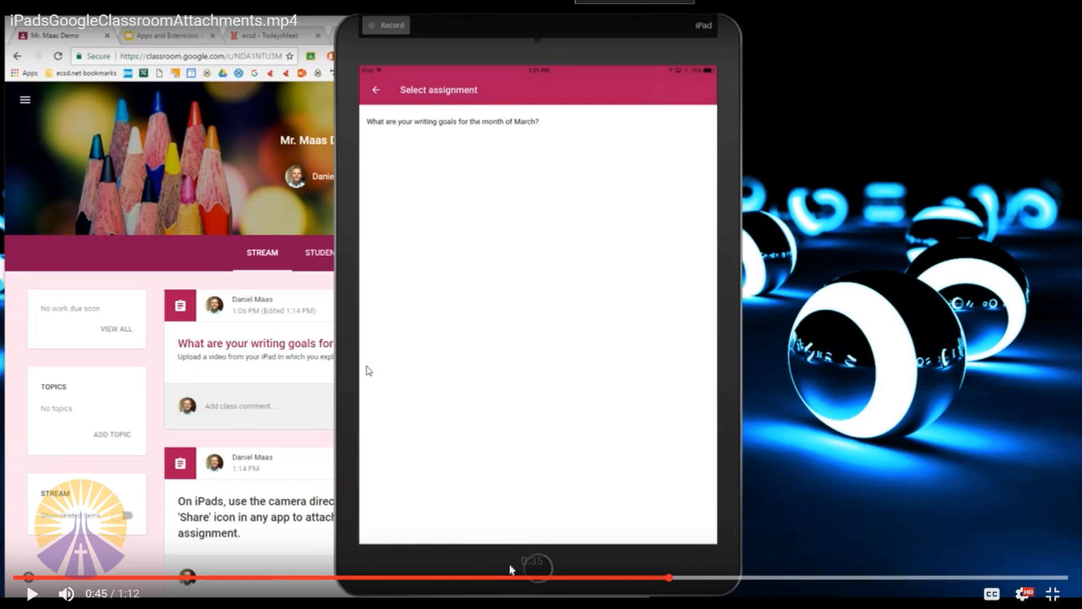
left_click(342, 579)
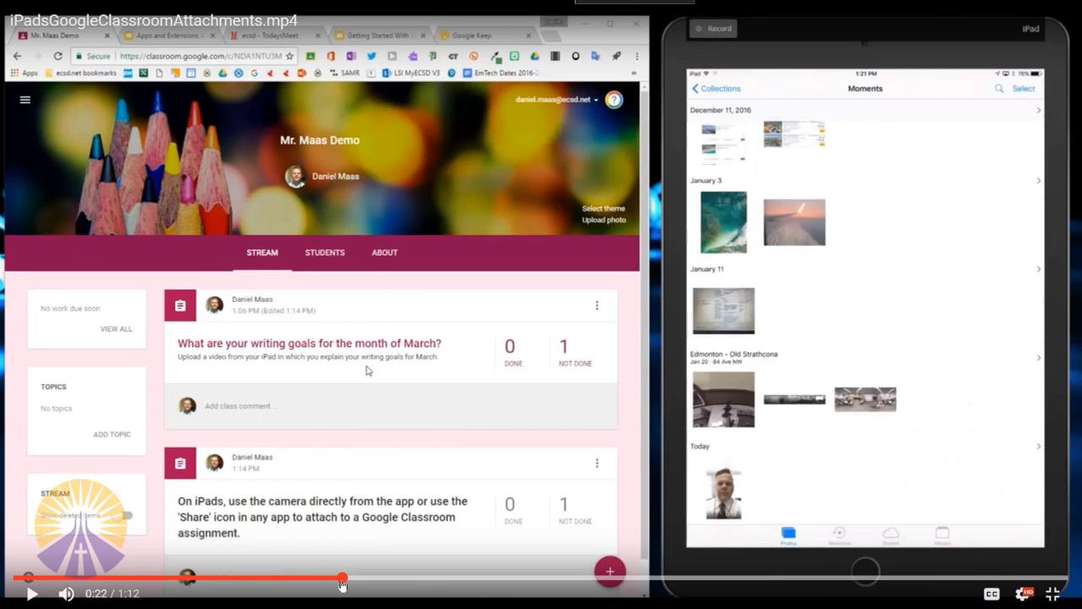
left_click(410, 579)
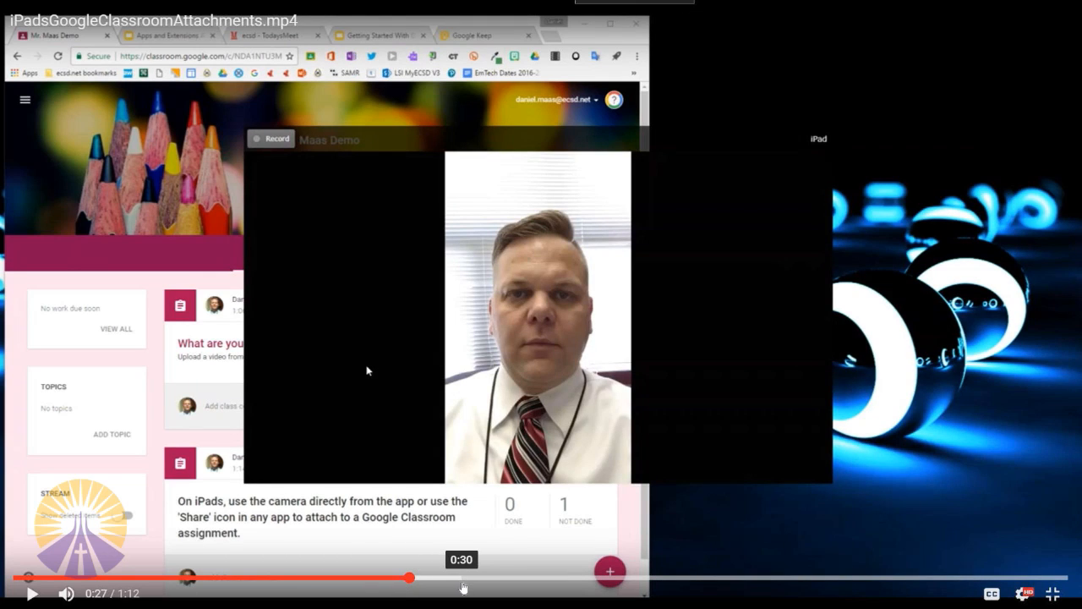
left_click(498, 582)
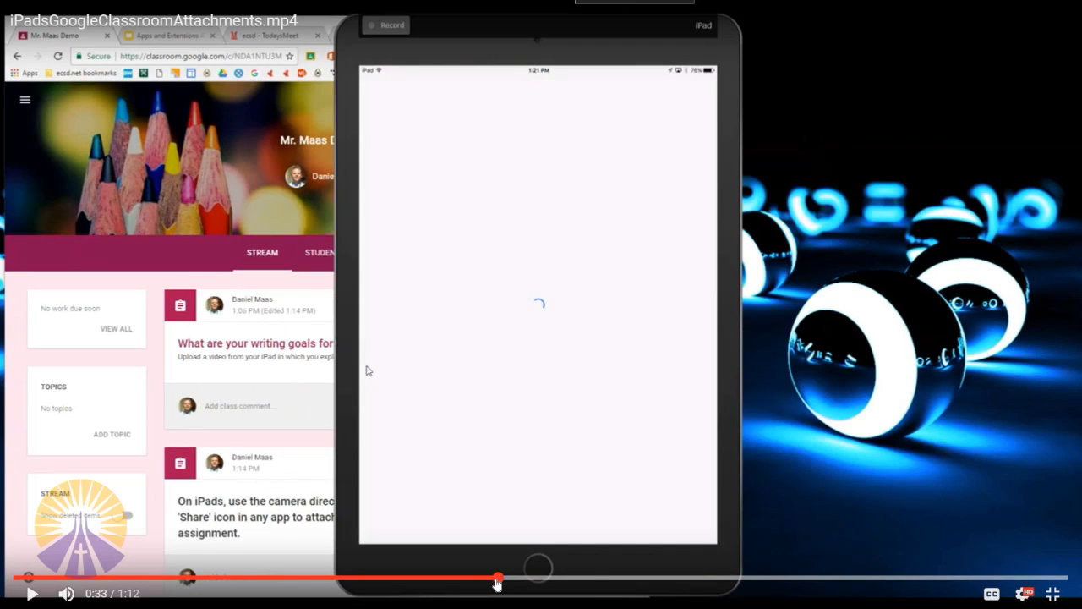
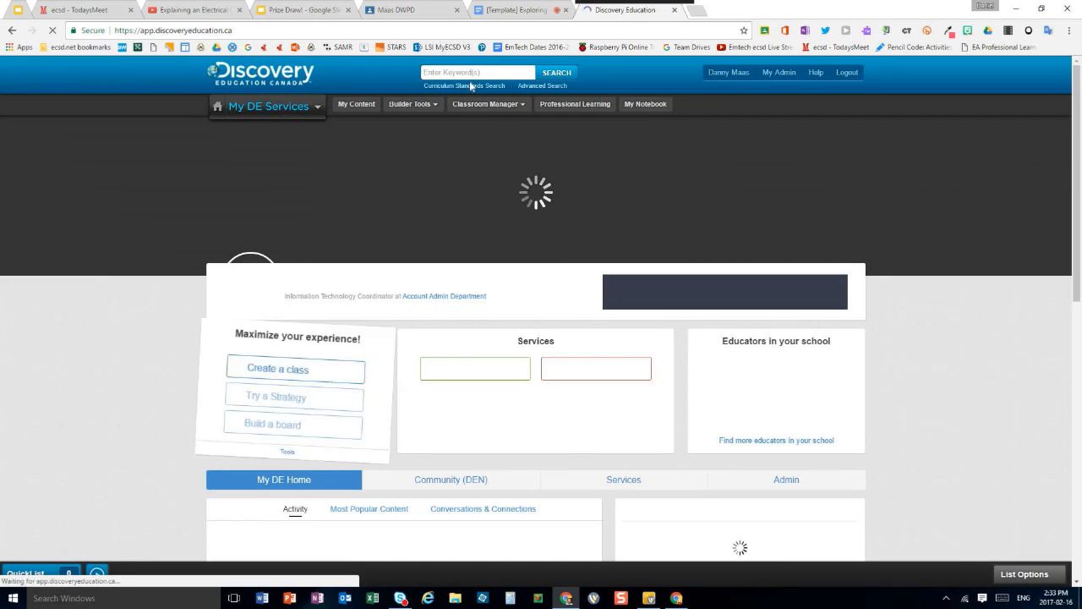
Search Discovery Education for "electricity"
left_click(472, 73)
type("e")
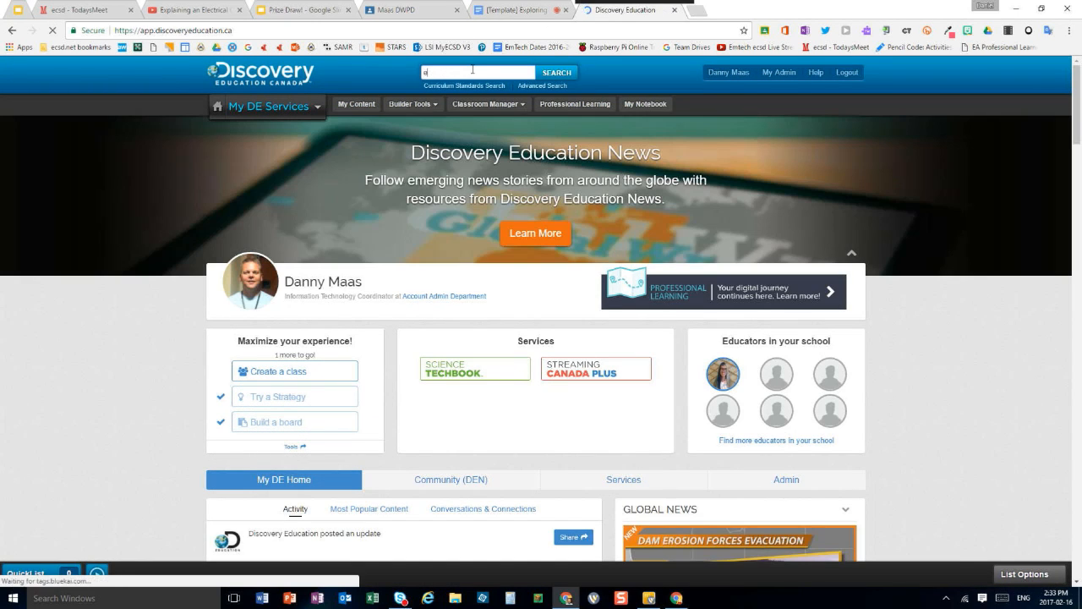
type("lectricity")
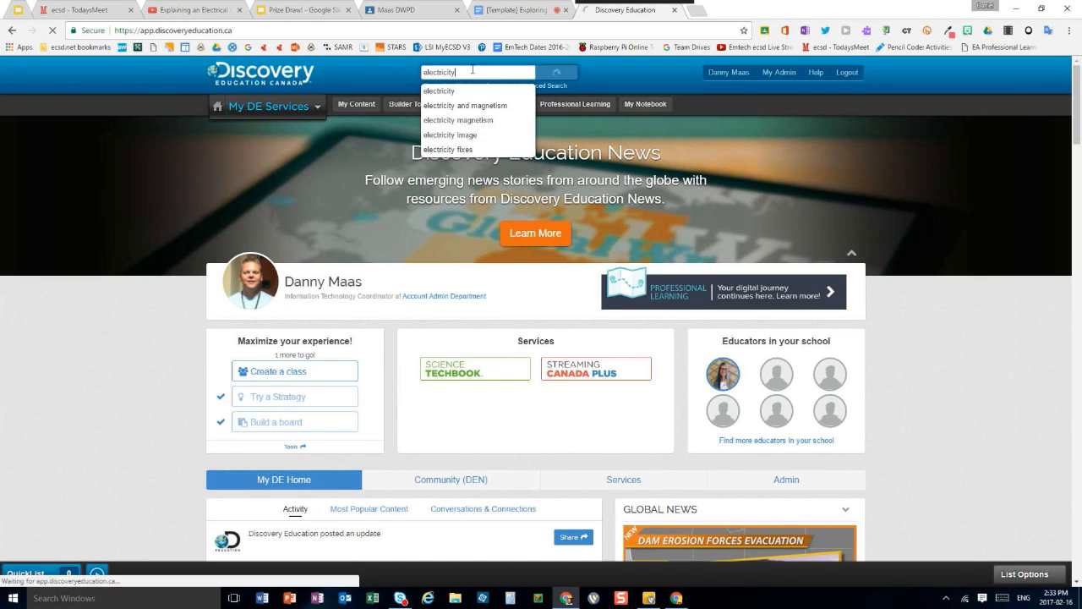
key("Return")
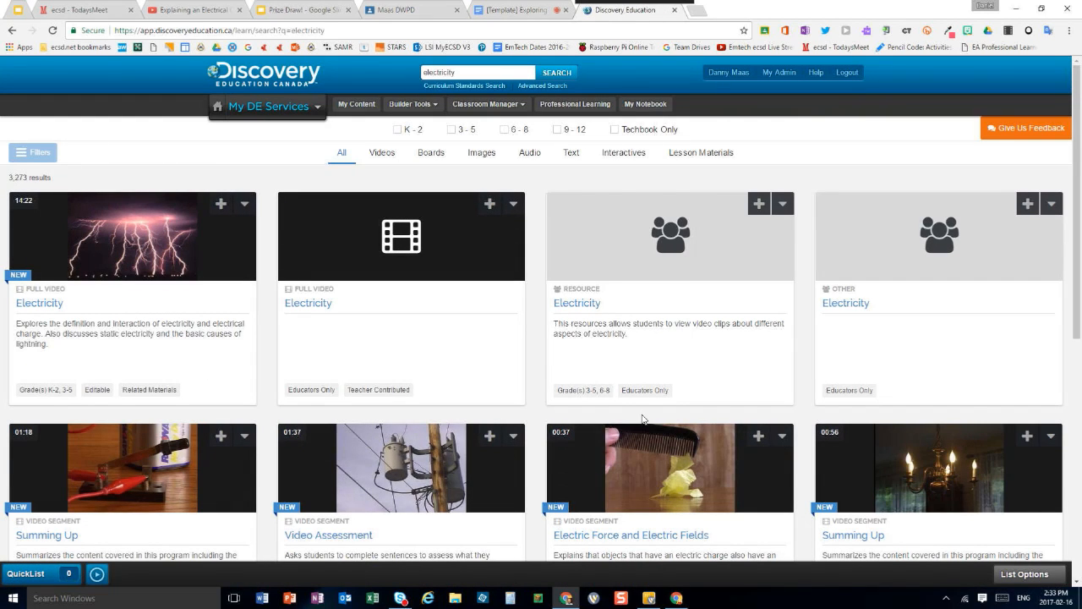
Start sharing the 14:22 Electricity full video to the DWPD class in Google Classroom, show the available actions, and cancel the share
left_click(244, 206)
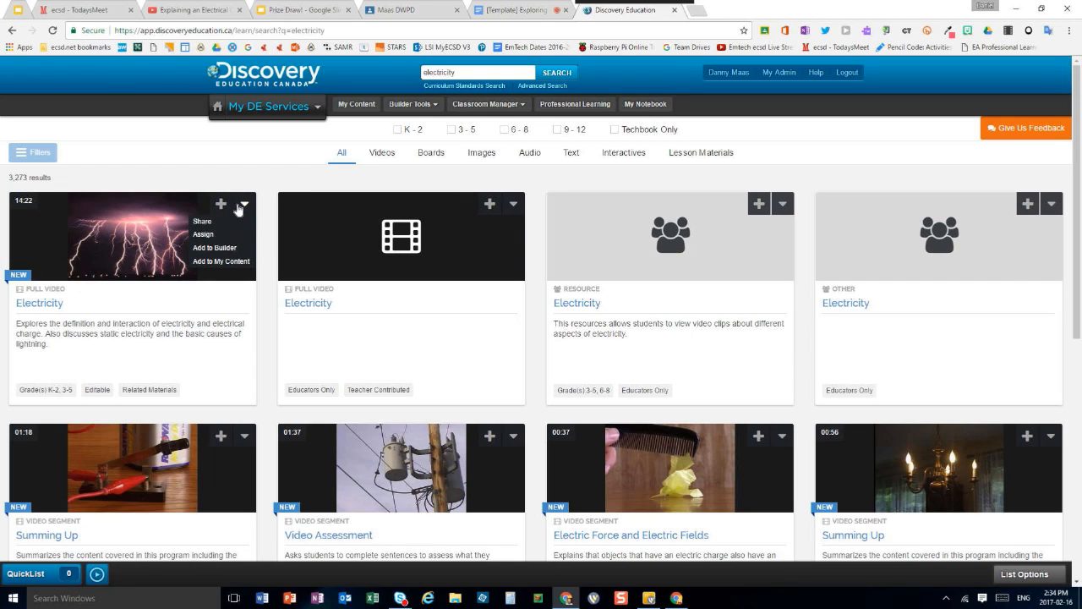
left_click(202, 222)
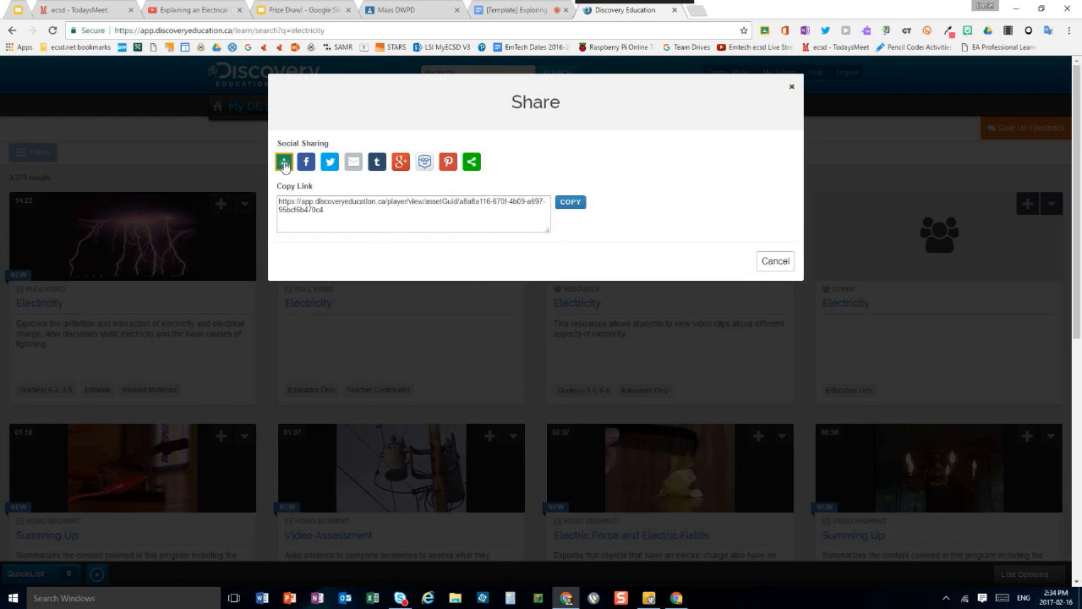
left_click(284, 164)
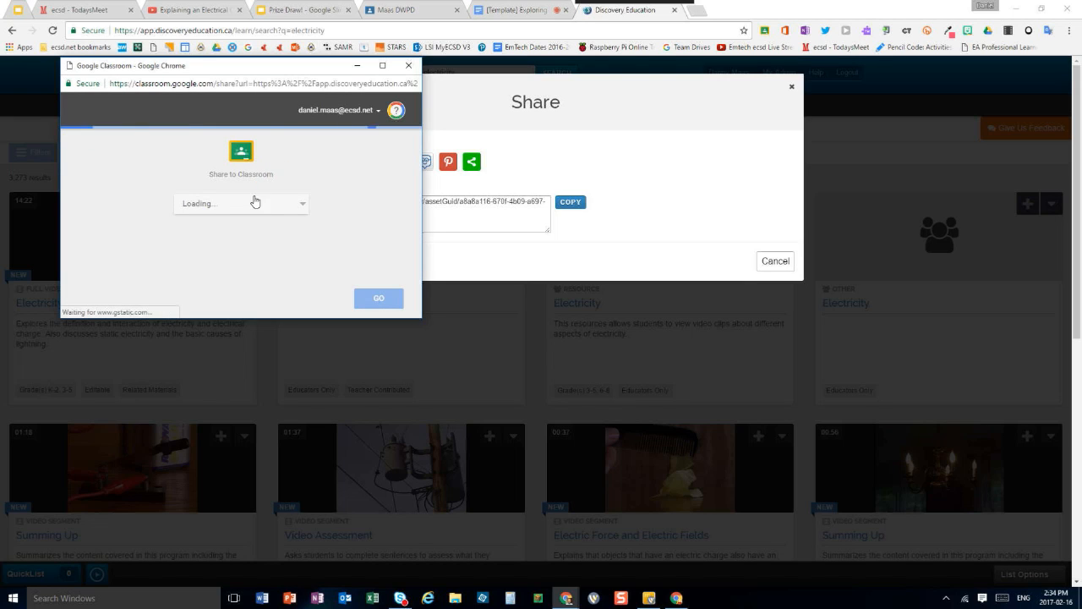
left_click(273, 210)
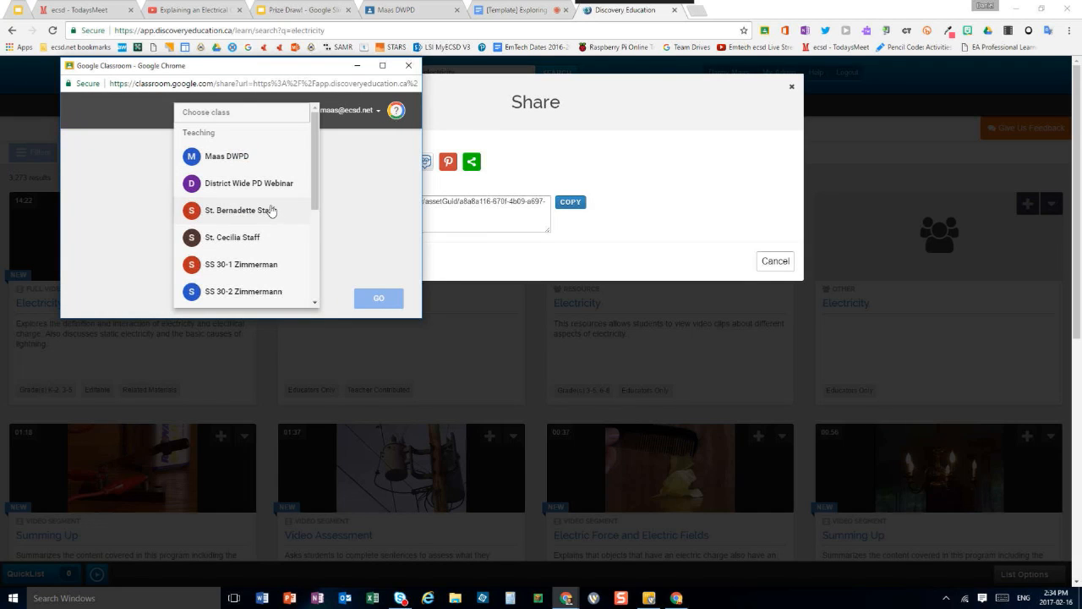
left_click(262, 157)
left_click(268, 243)
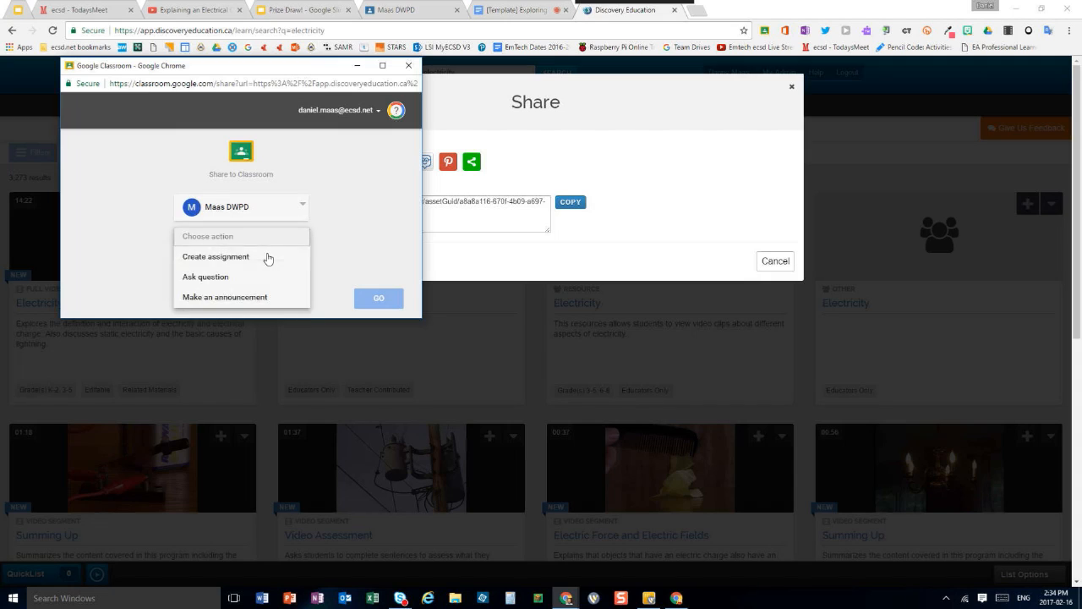
left_click(353, 256)
left_click(408, 65)
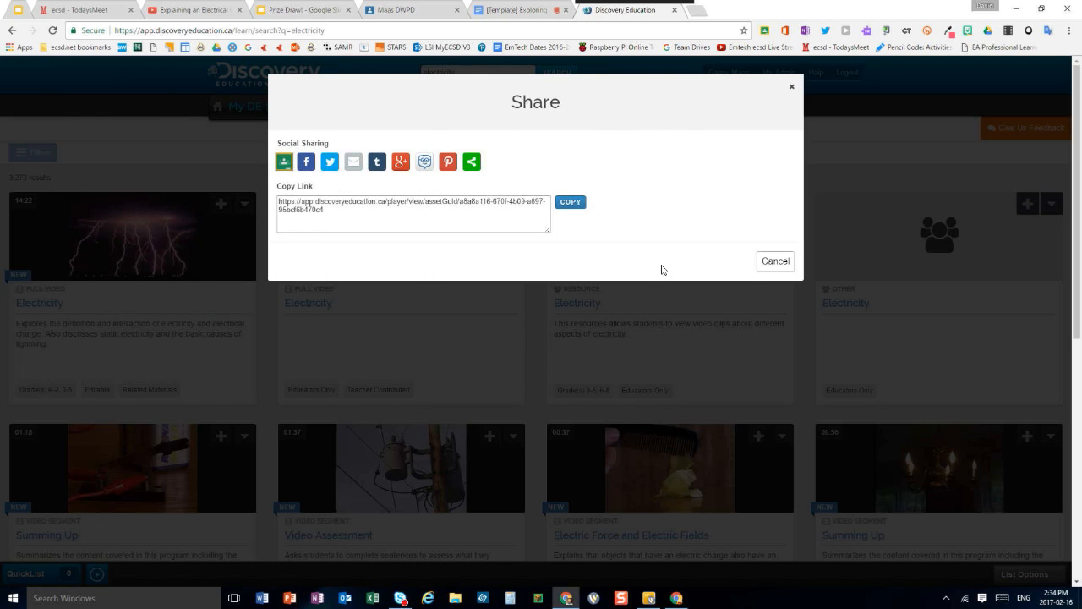
left_click(775, 262)
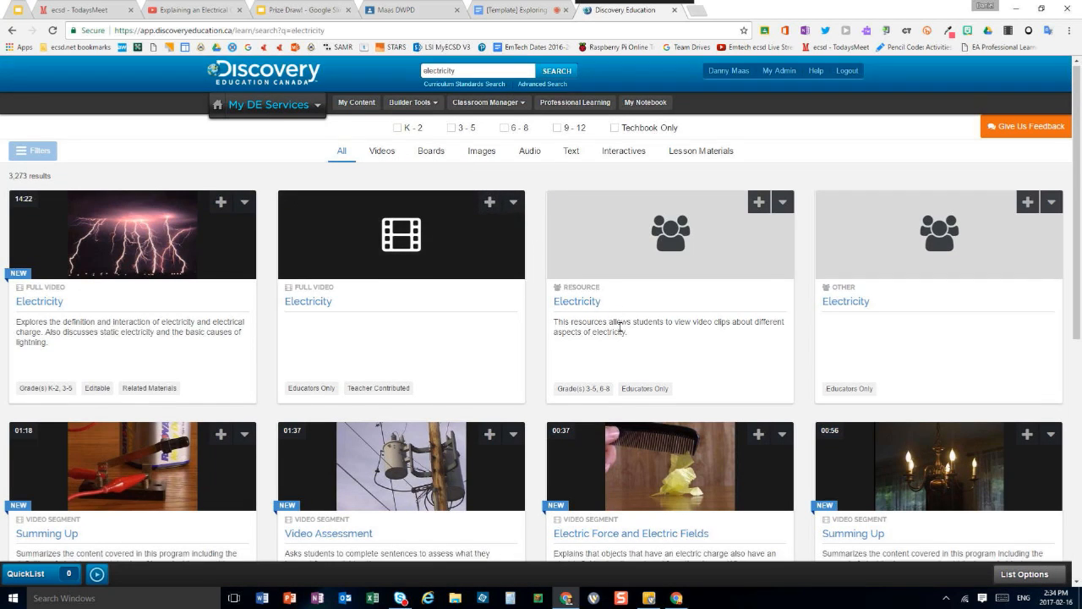
Show the share options for the 01:18 "Summing Up" video segment and close them
scroll(620, 324, "down", 3)
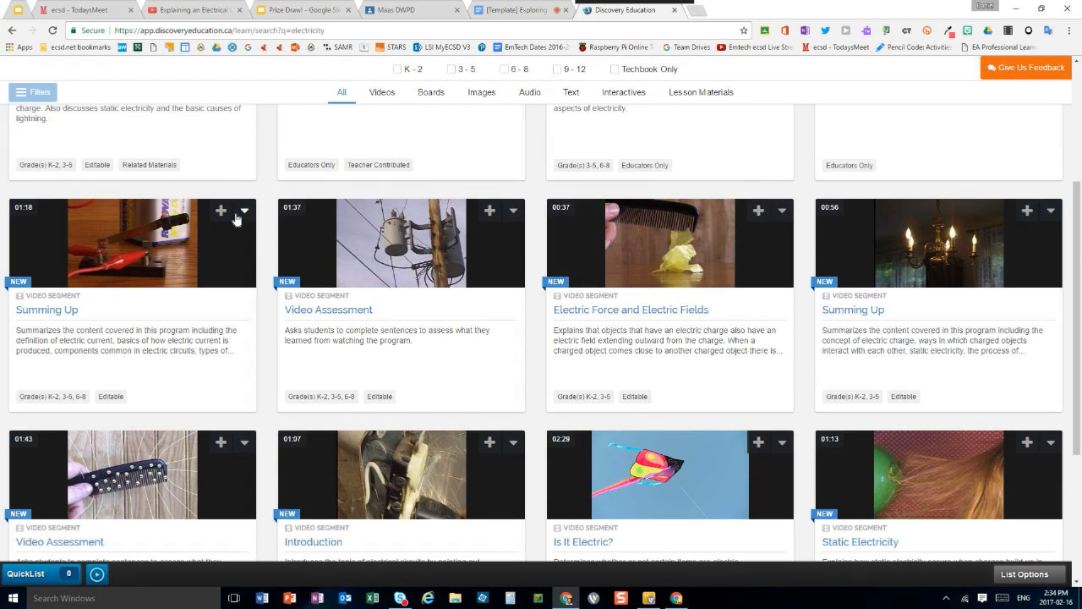
left_click(242, 213)
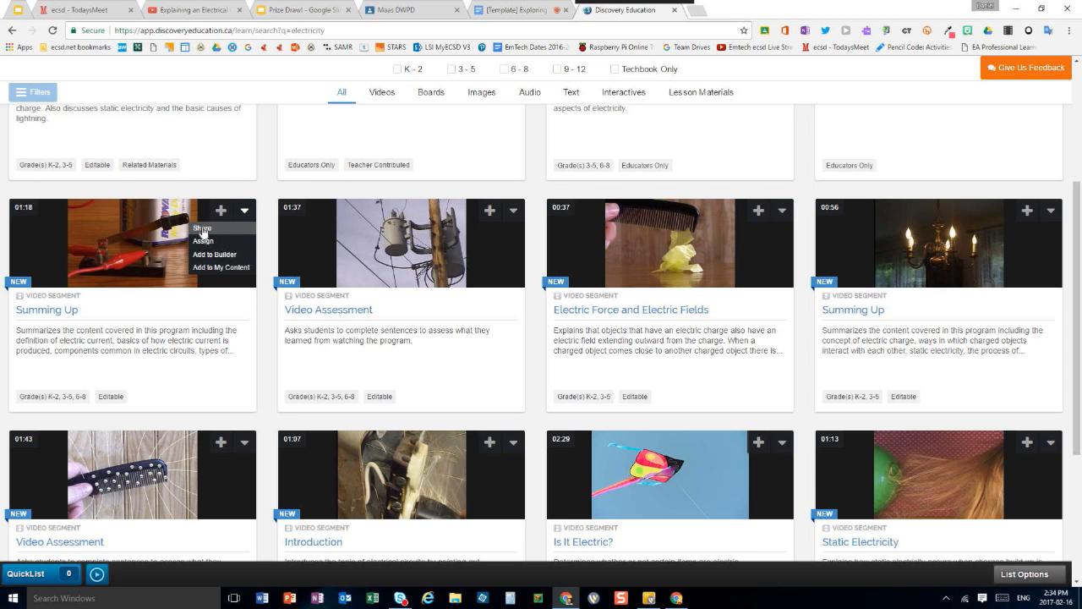
left_click(202, 229)
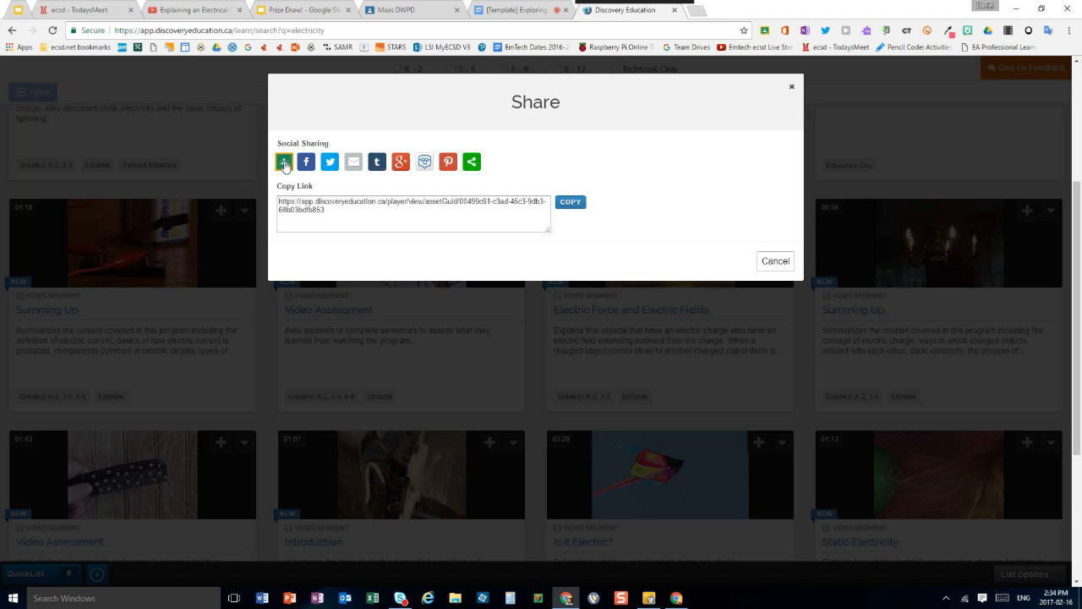
left_click(792, 88)
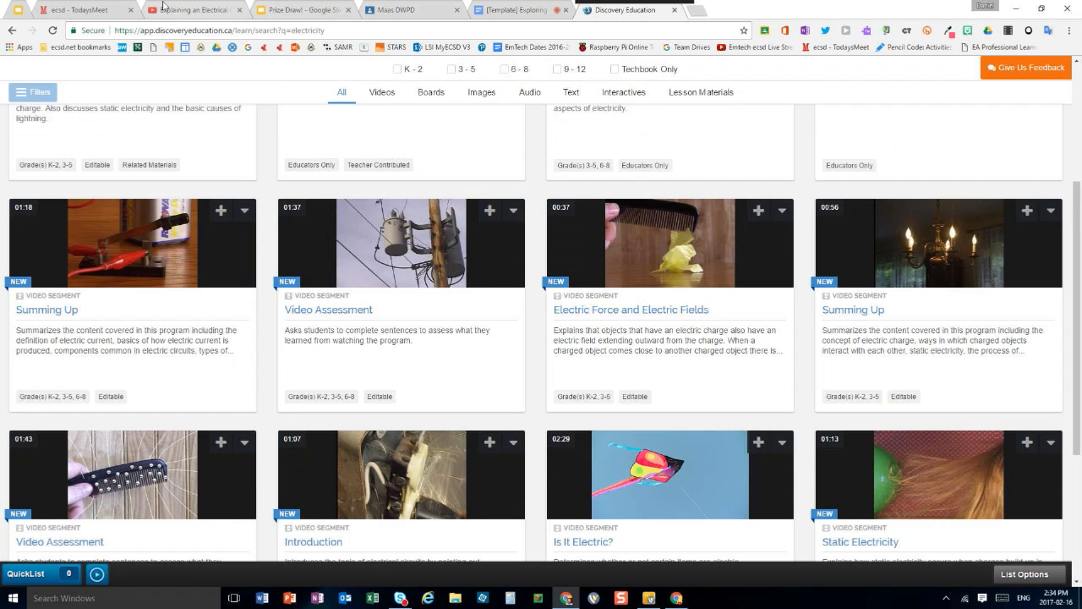
Return to the "Other Tools that Work with Google Classroom" slide and show the address behind the "More sites that integrate with Google Classroom" link
left_click(17, 10)
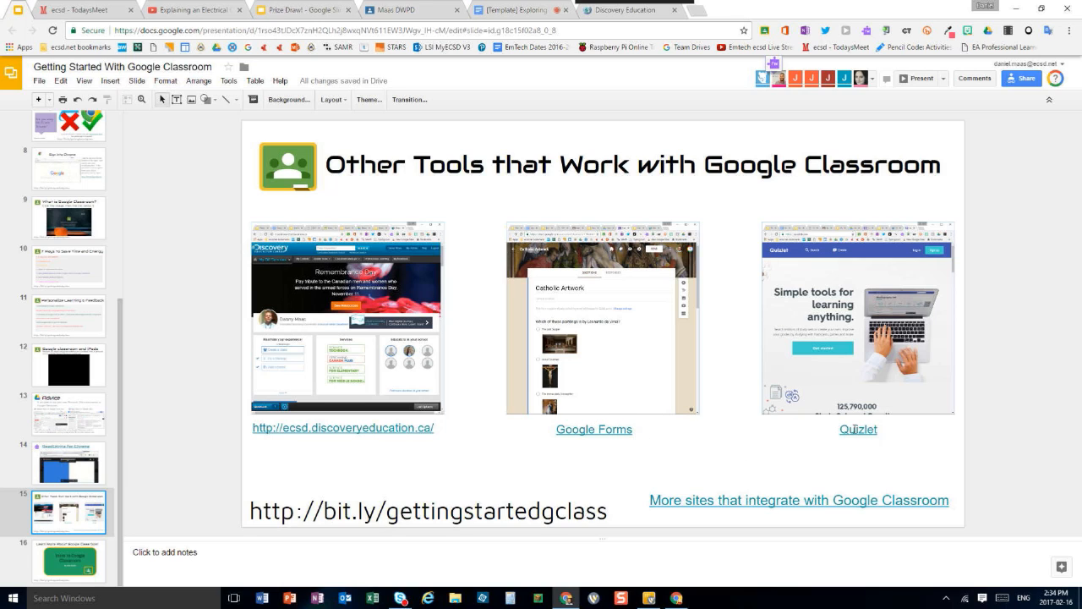
left_click(766, 505)
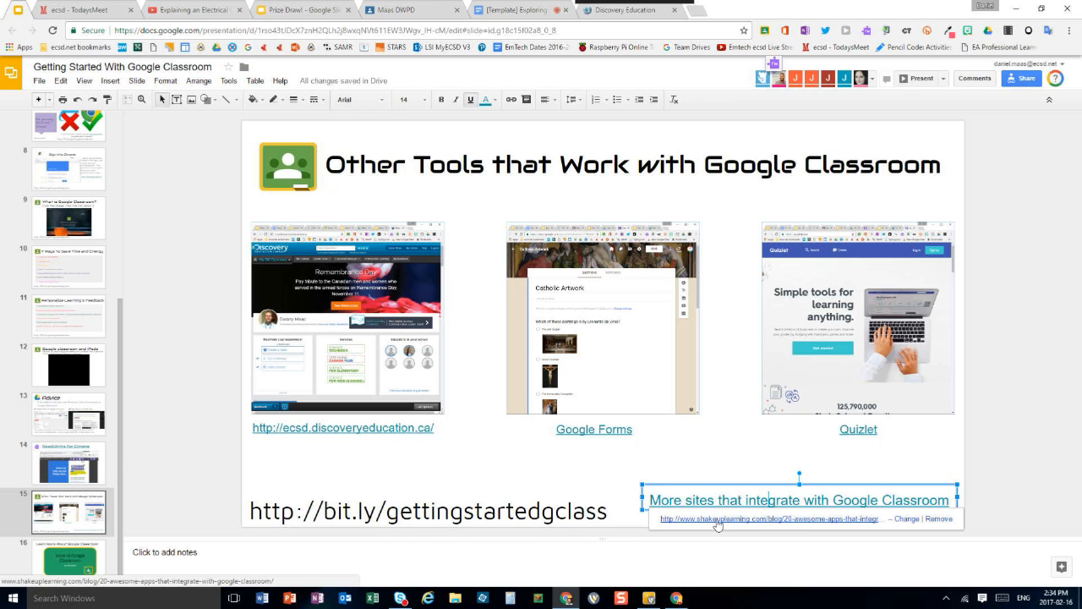
left_click(819, 454)
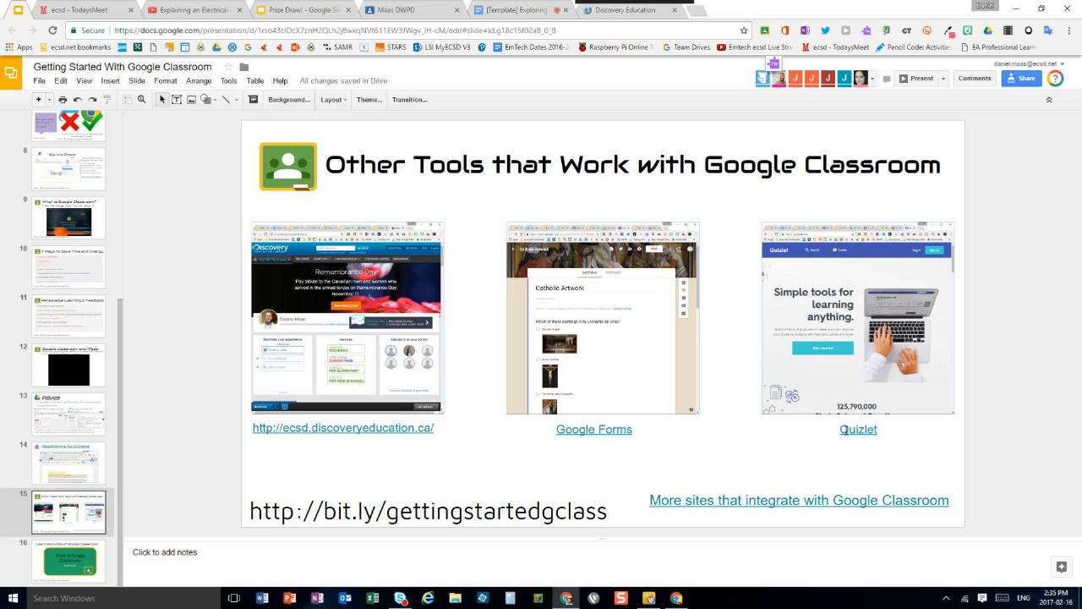
Follow the slide's Quizlet link and open the Planets study set
left_click(843, 429)
left_click(715, 448)
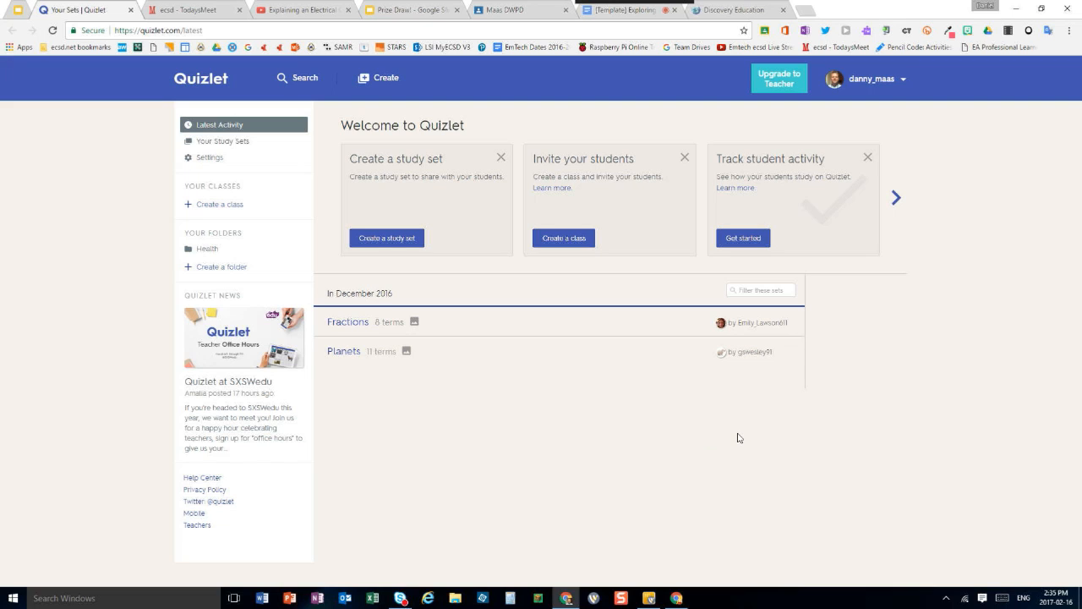
left_click(345, 352)
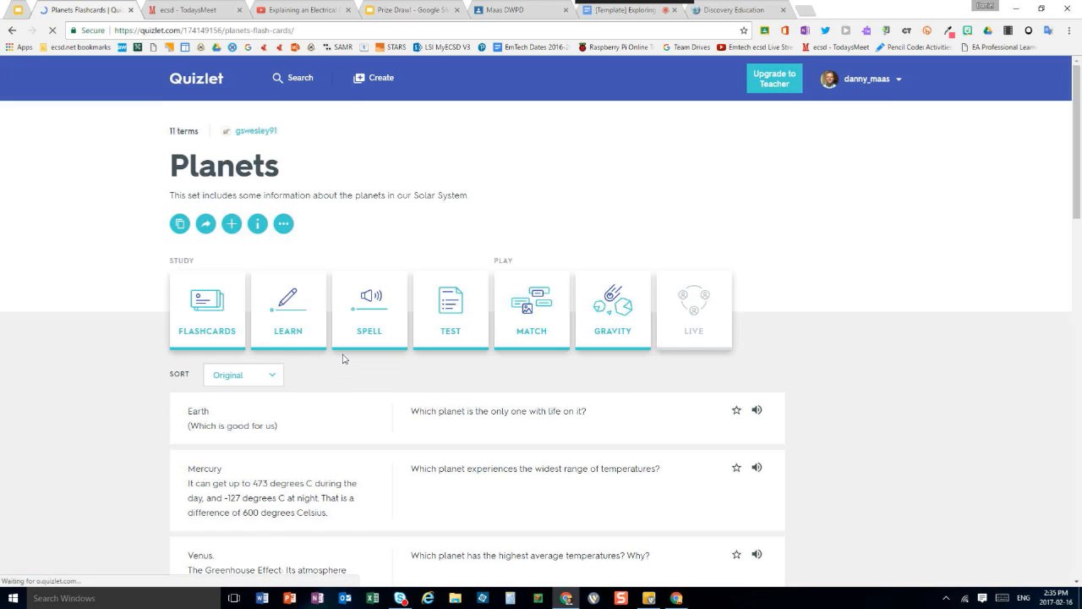
Look through the questions, answers and study modes of the Planets set
scroll(389, 370, "down", 1)
scroll(389, 370, "down", 2)
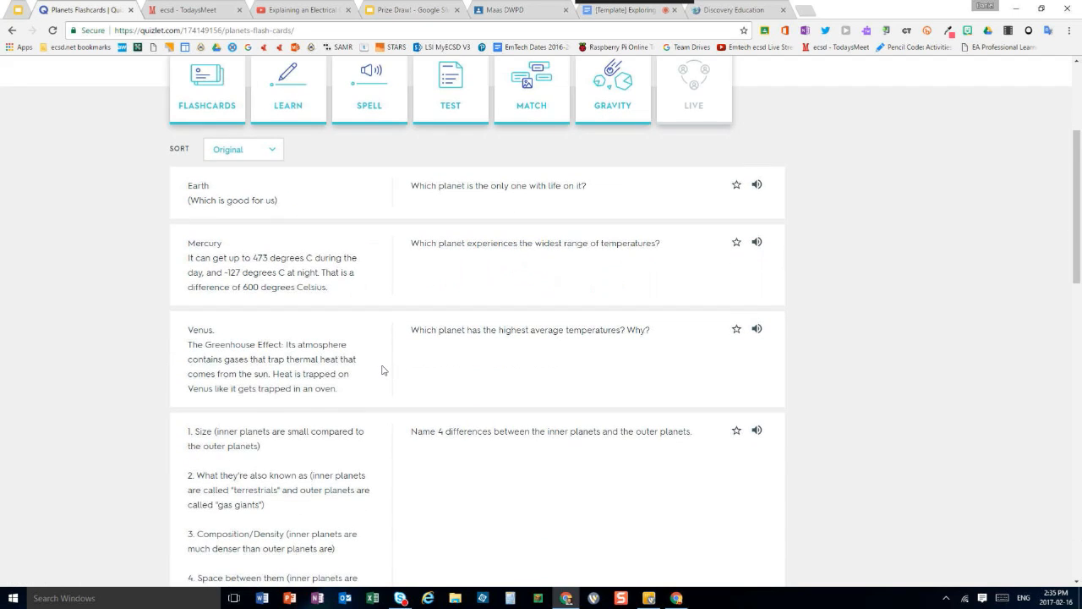
scroll(381, 368, "down", 1)
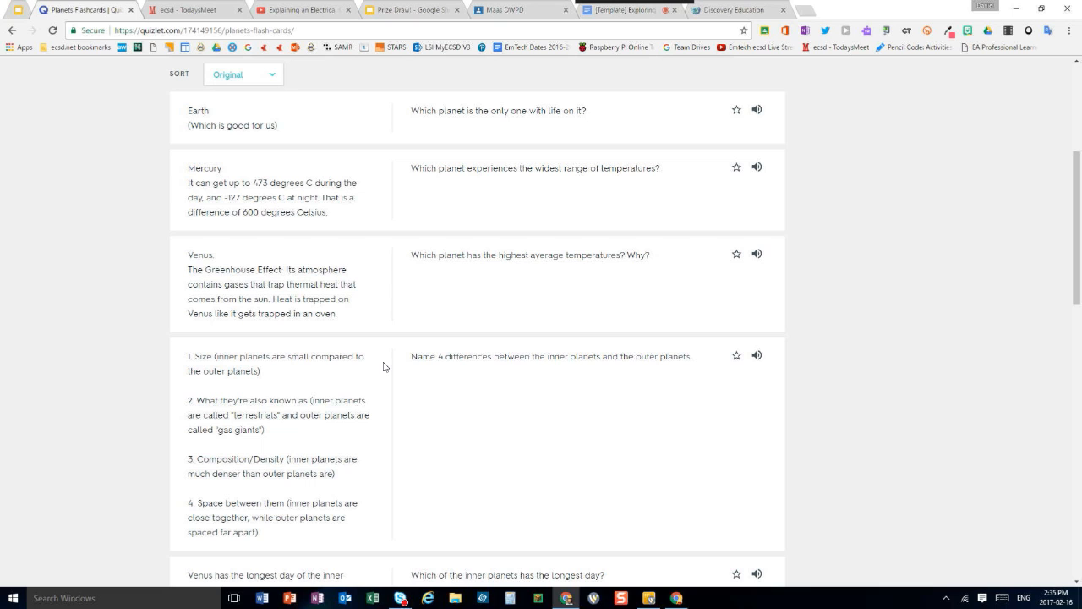
scroll(415, 375, "up", 4)
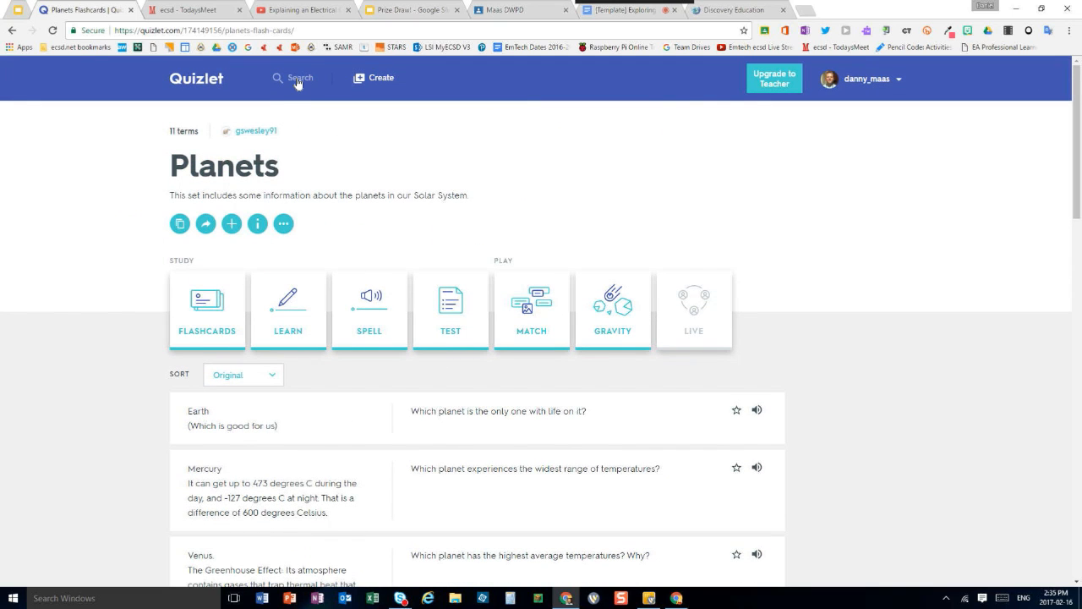
scroll(355, 286, "down", 3)
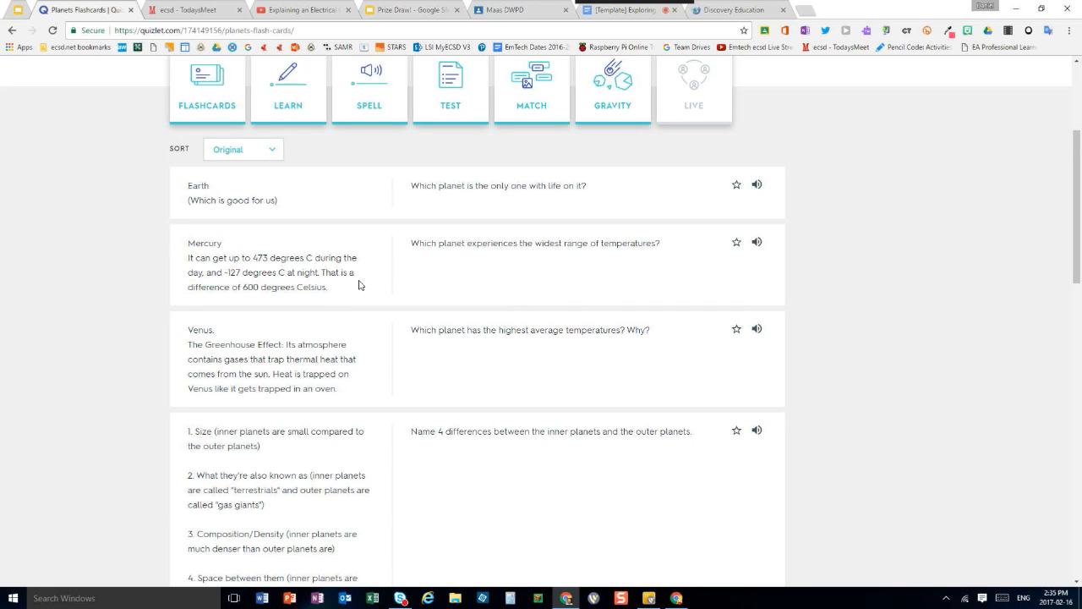
scroll(365, 262, "down", 1)
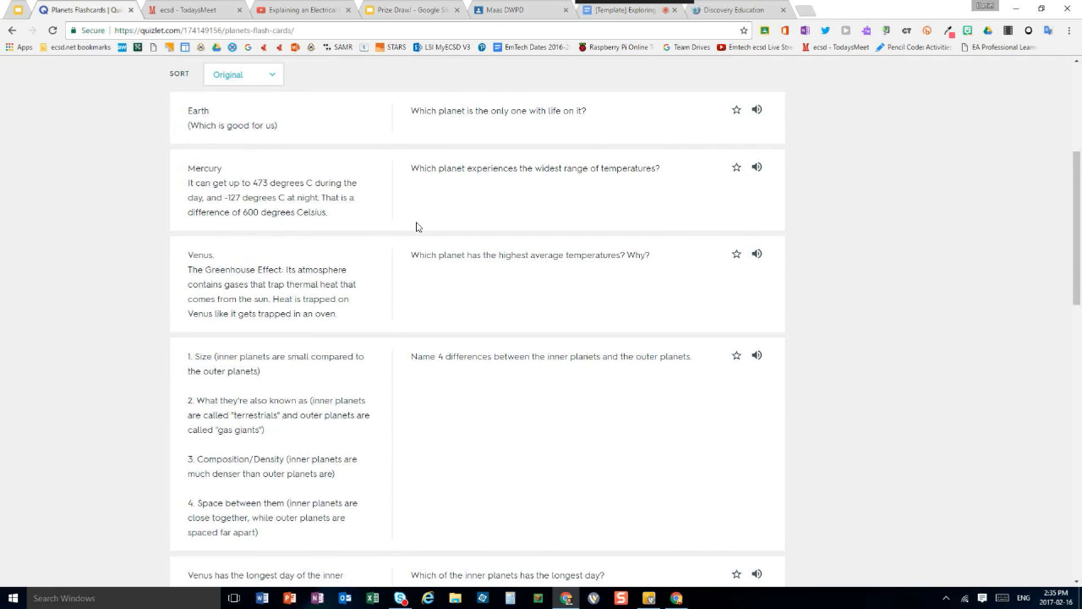
scroll(389, 229, "up", 4)
scroll(395, 234, "down", 6)
scroll(397, 235, "up", 6)
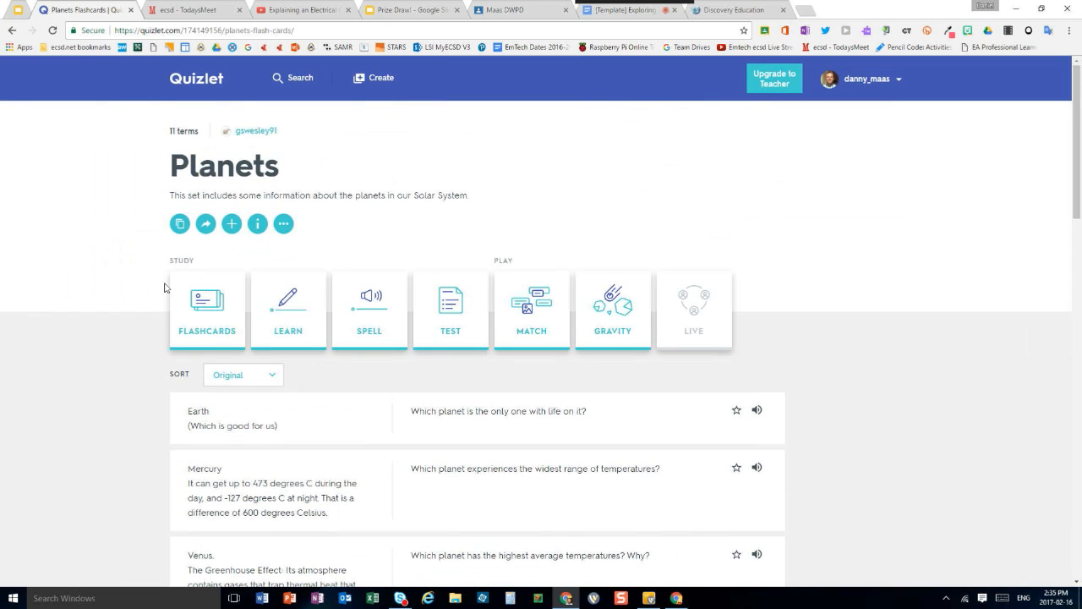
Flip through the first two flashcards of the Planets set and return to the set's overview
left_click(215, 306)
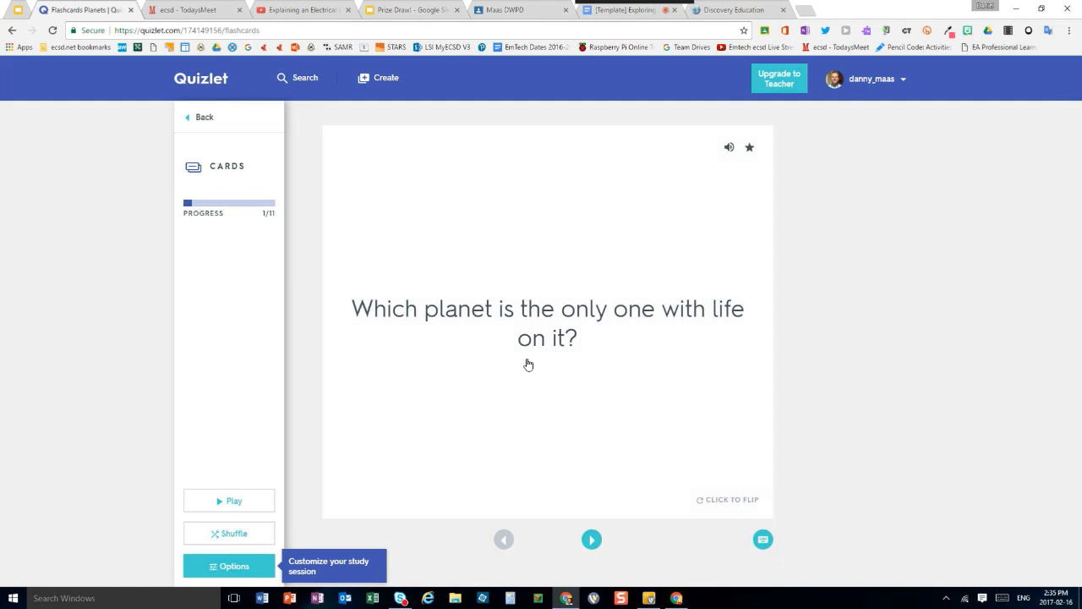
left_click(558, 429)
left_click(558, 430)
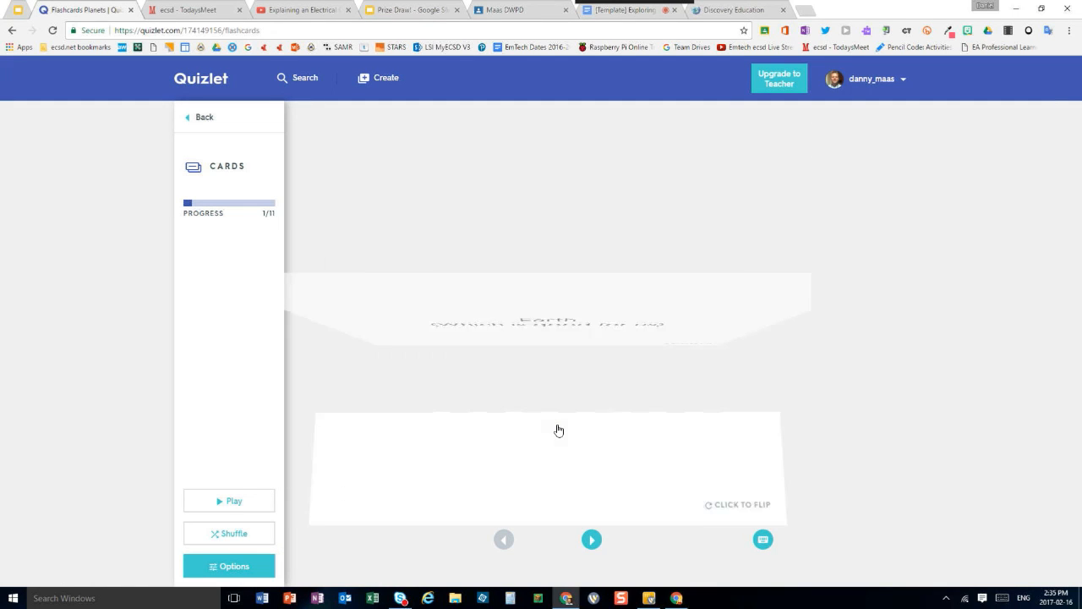
left_click(588, 533)
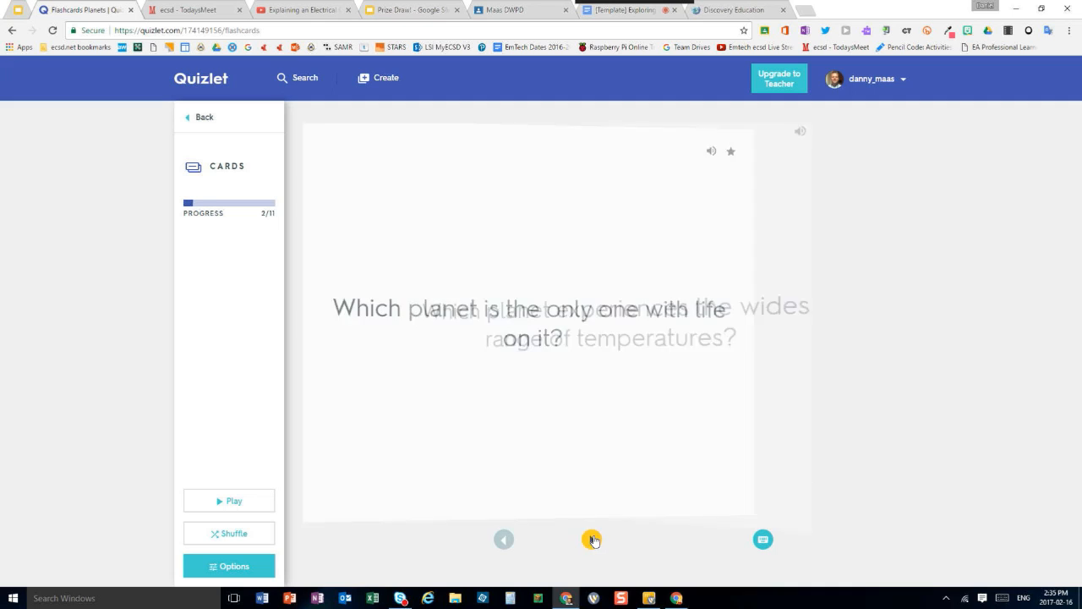
left_click(555, 451)
left_click(556, 449)
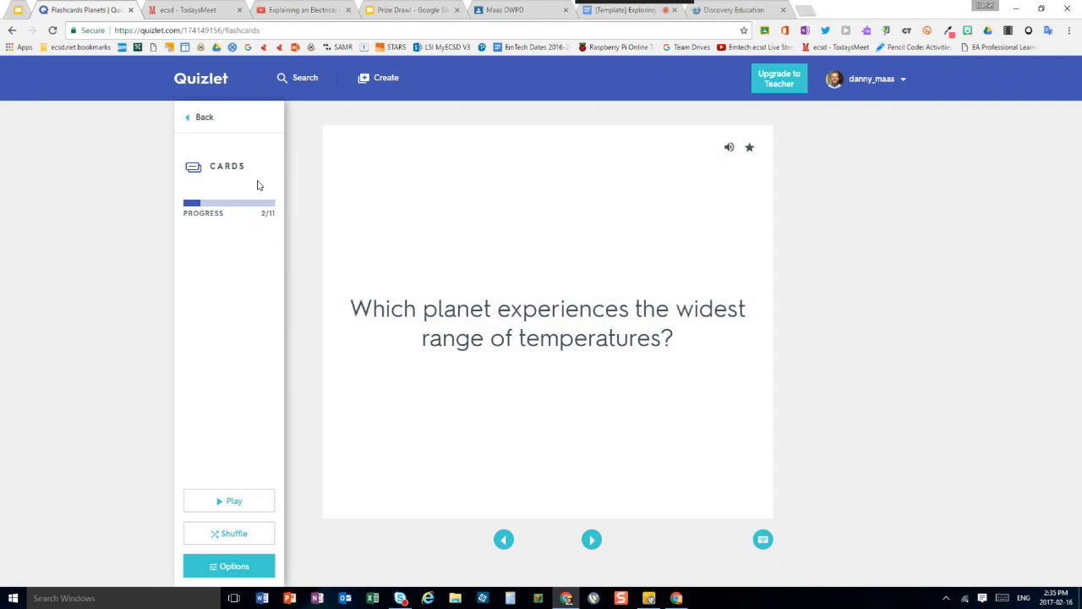
left_click(203, 118)
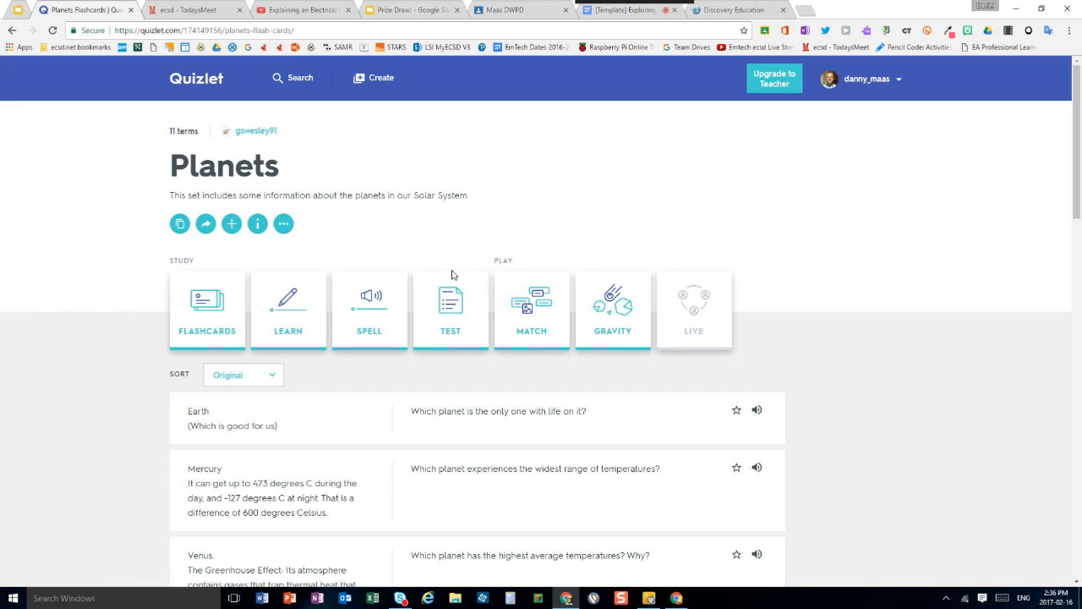
Share the Planets set on Google Classroom, choosing the DWPD class and the Make an announcement action
scroll(427, 358, "down", 2)
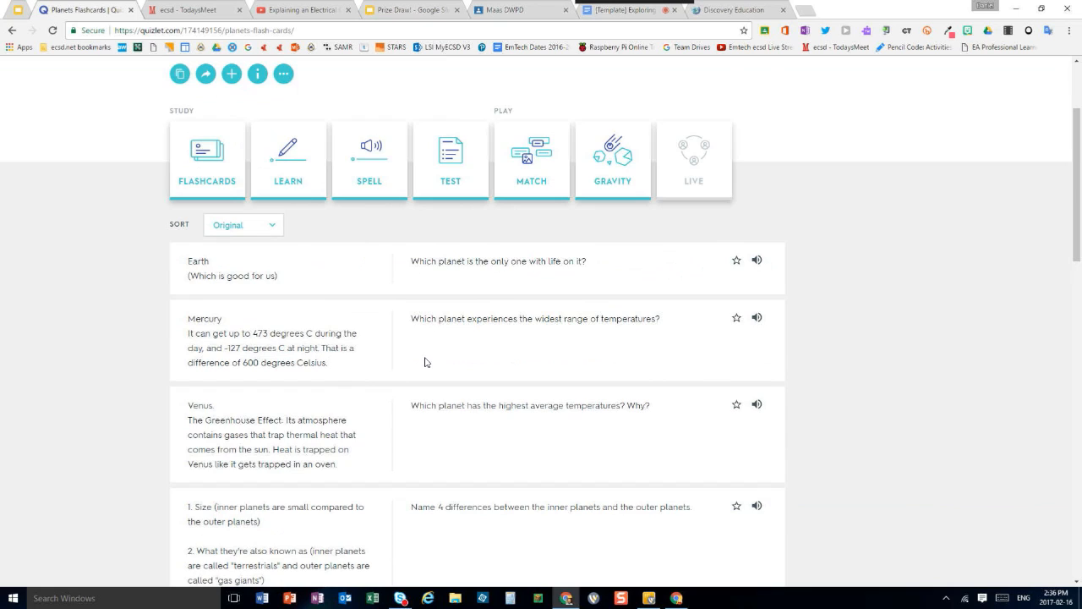
scroll(426, 362, "up", 2)
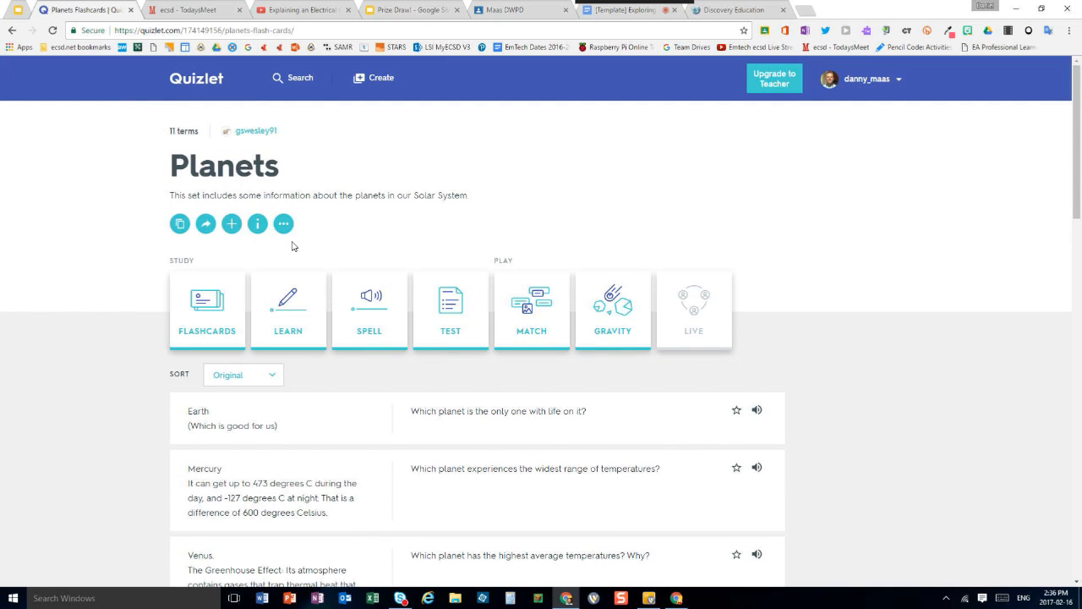
left_click(204, 225)
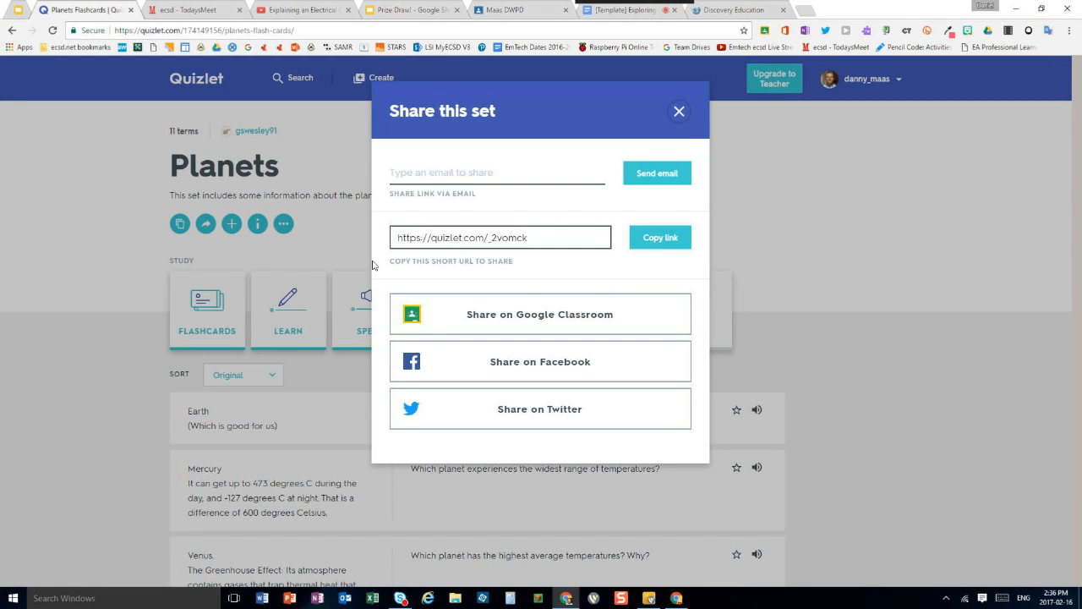
left_click(501, 318)
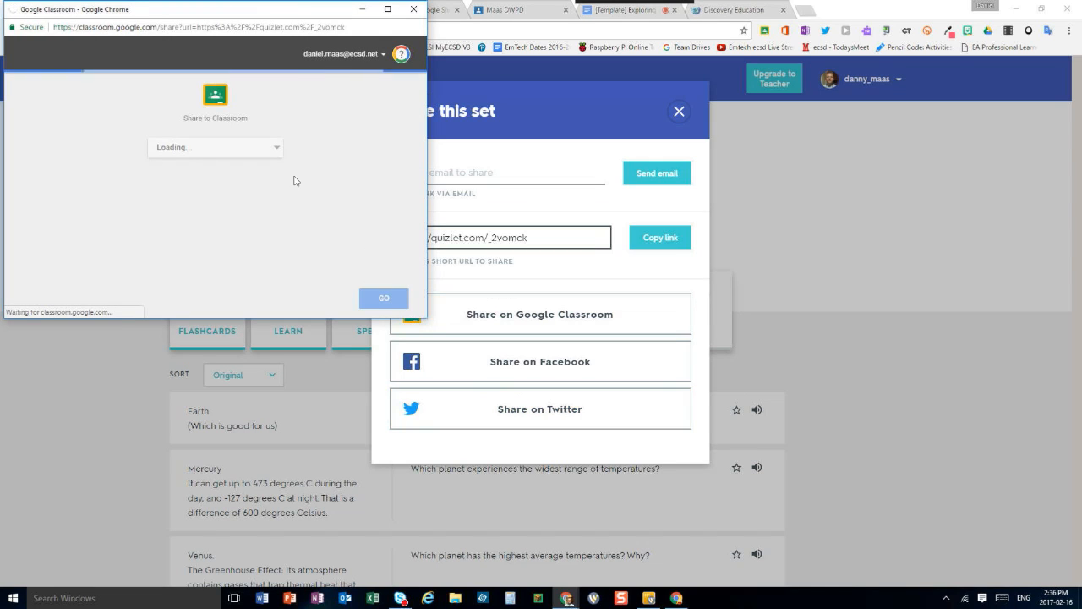
left_click(260, 152)
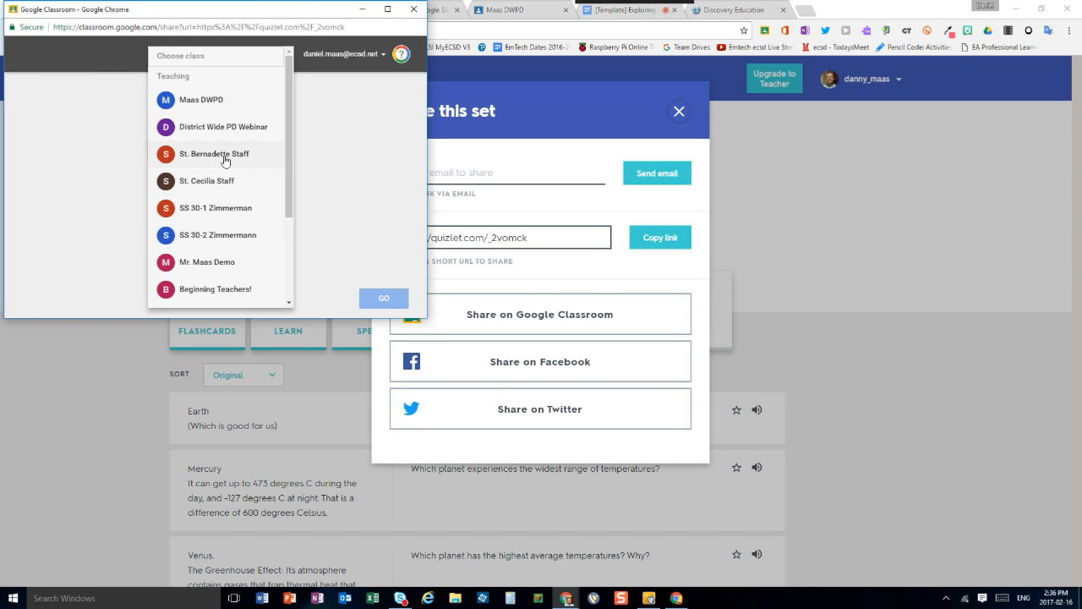
left_click(209, 100)
left_click(256, 193)
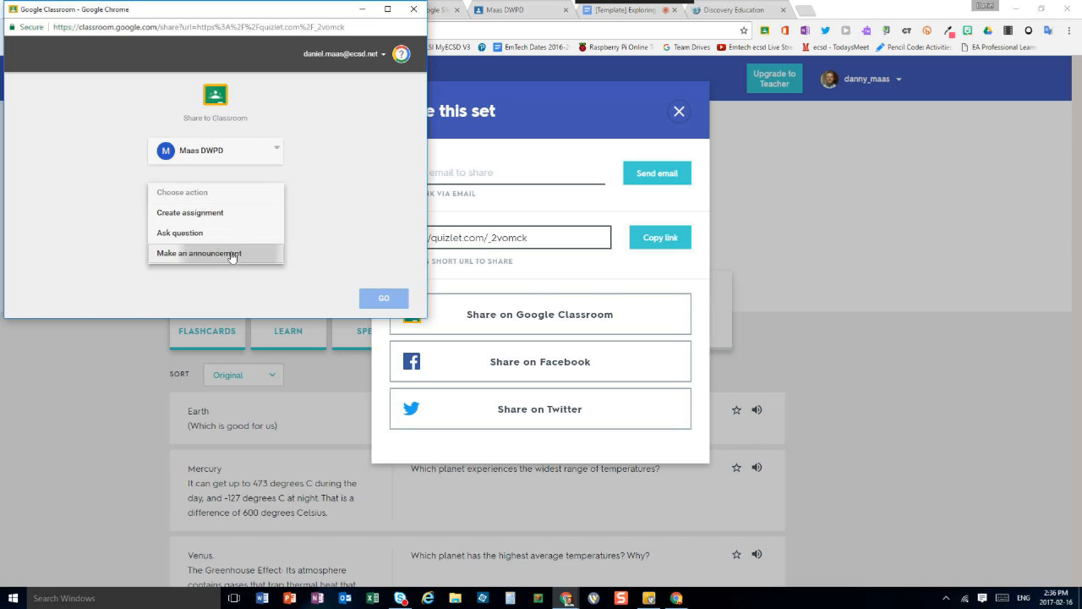
left_click(231, 254)
left_click(386, 298)
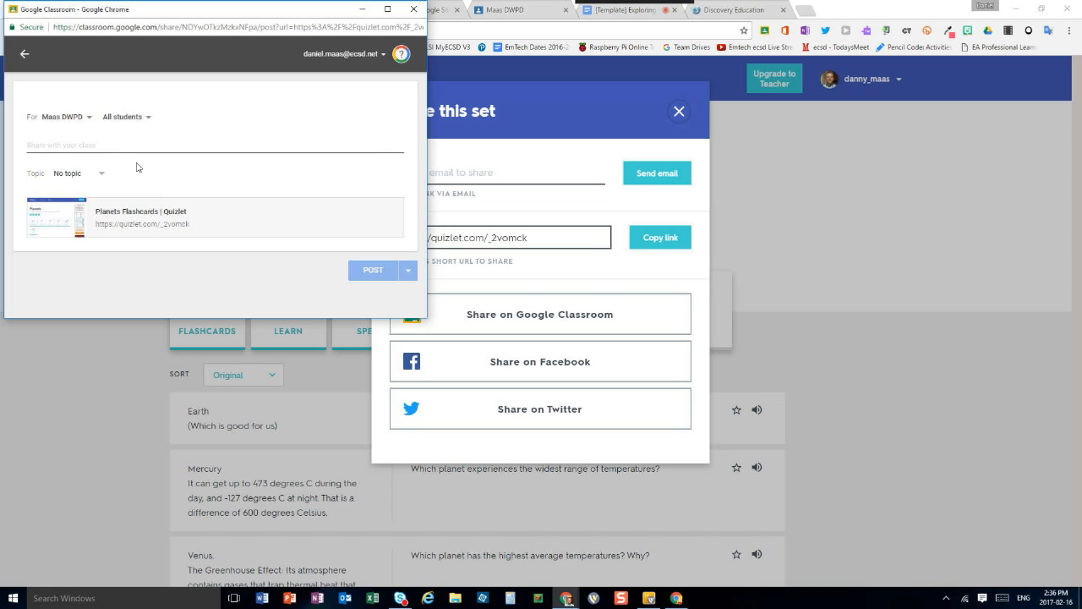
Post the announcement with the text "Quizlet" and view it in the class stream
type("o")
type("uizlet")
left_click(372, 269)
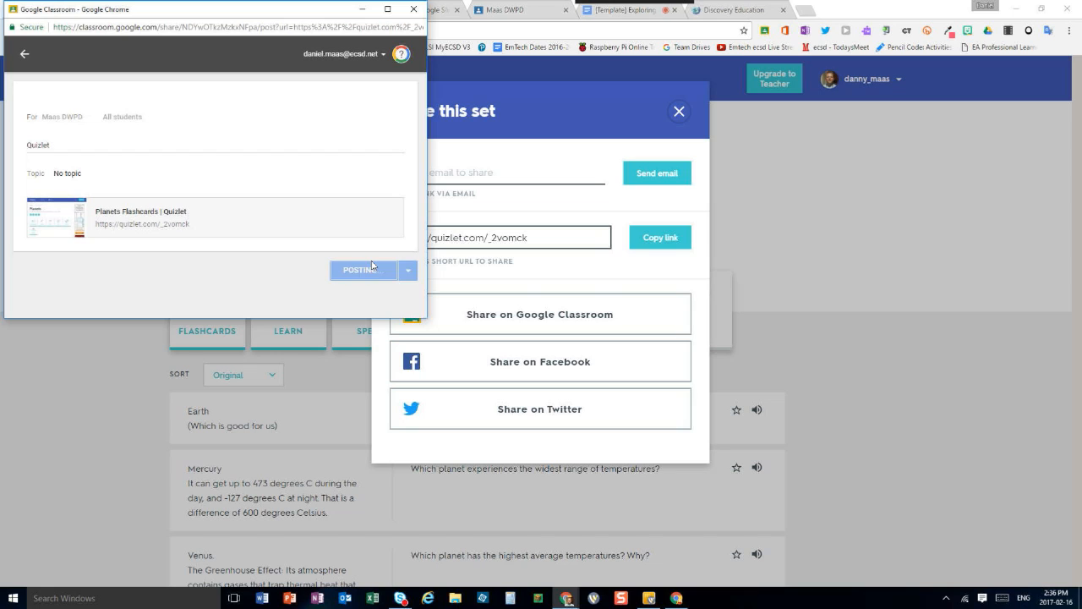
left_click(394, 298)
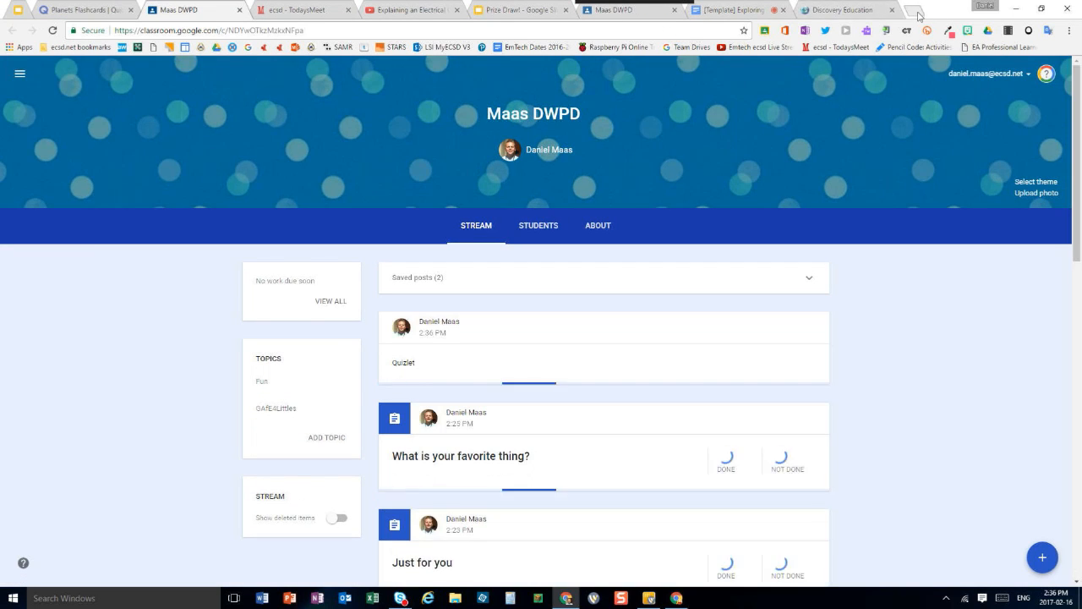
Switch to the demo student's browser window, maximize it and open quizlet.com in a new tab
left_click(916, 13)
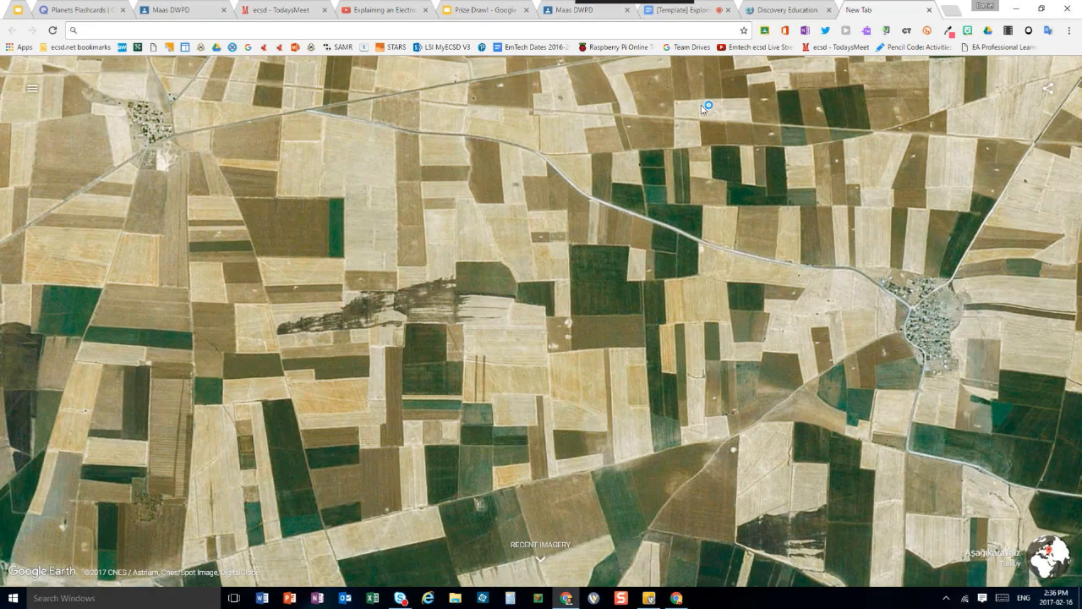
left_click(676, 598)
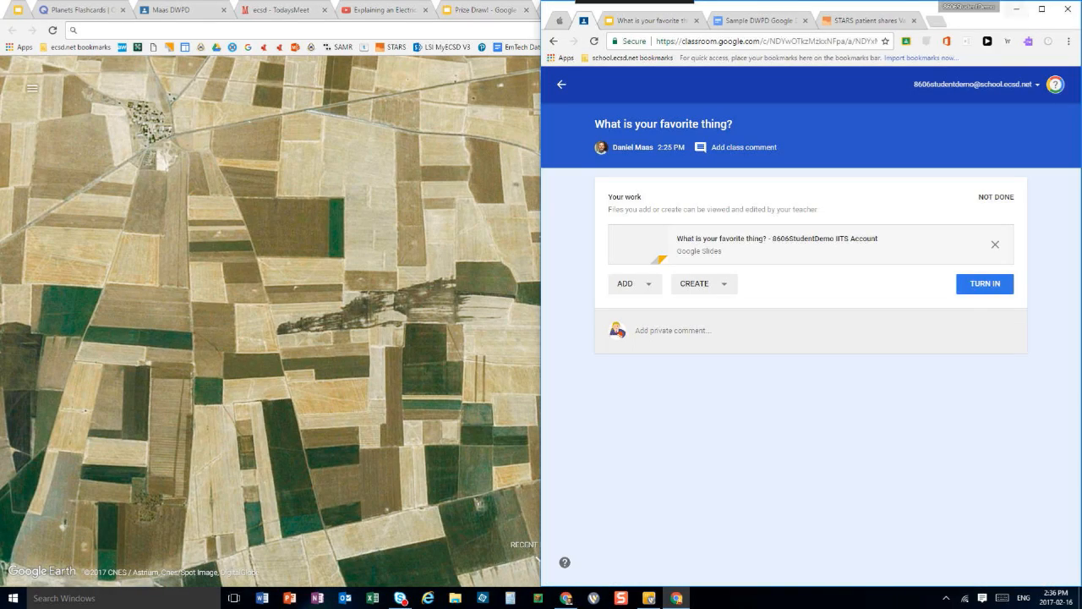
left_click(1042, 9)
left_click(403, 13)
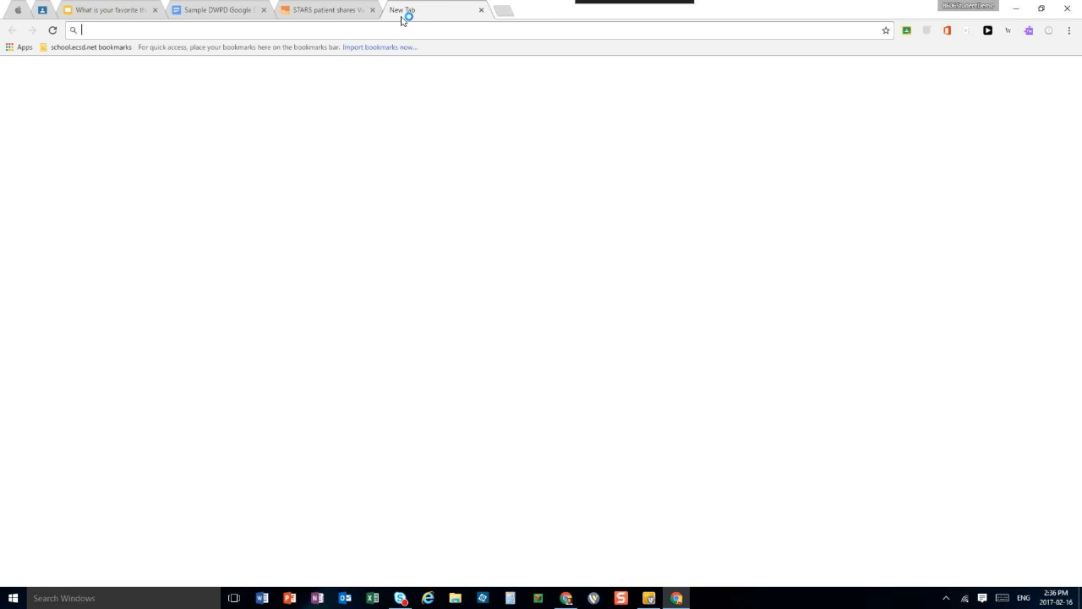
type("quizlet.com")
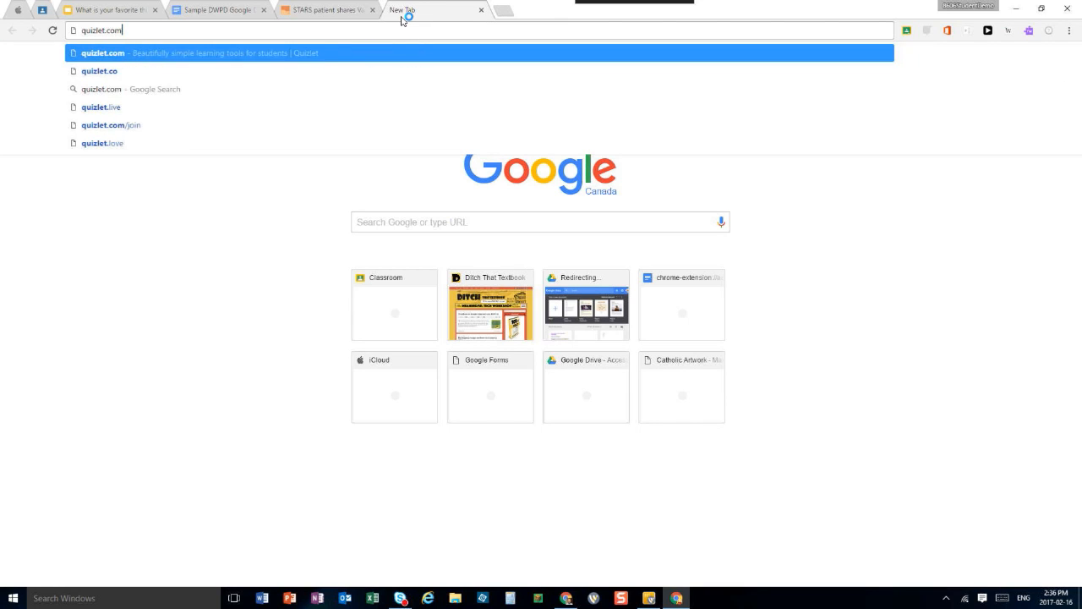
key("Return")
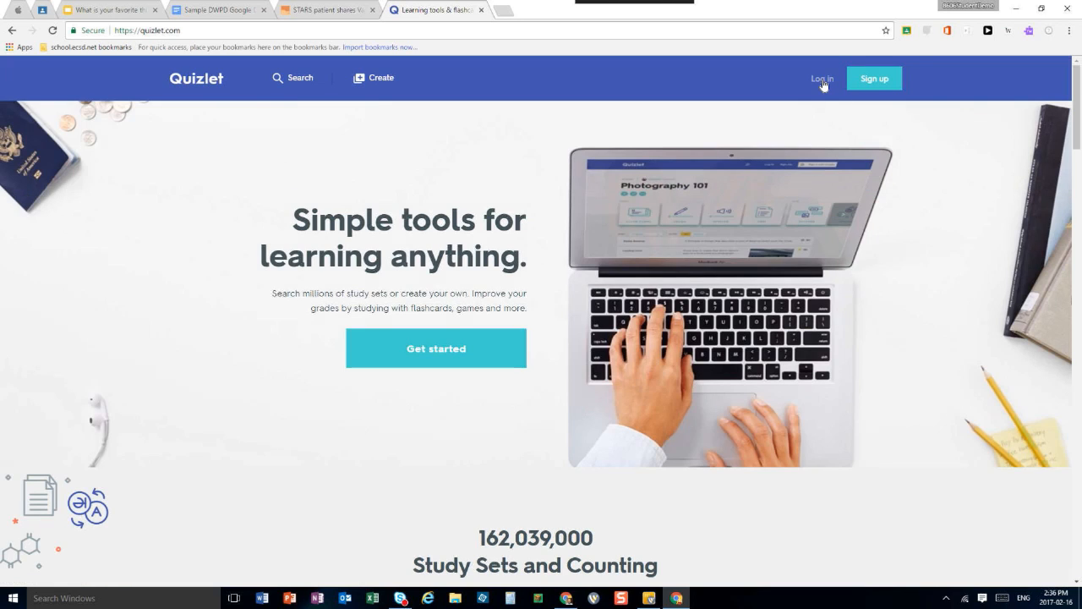
Log in to Quizlet with the student's Google account and allow the requested profile access
left_click(821, 80)
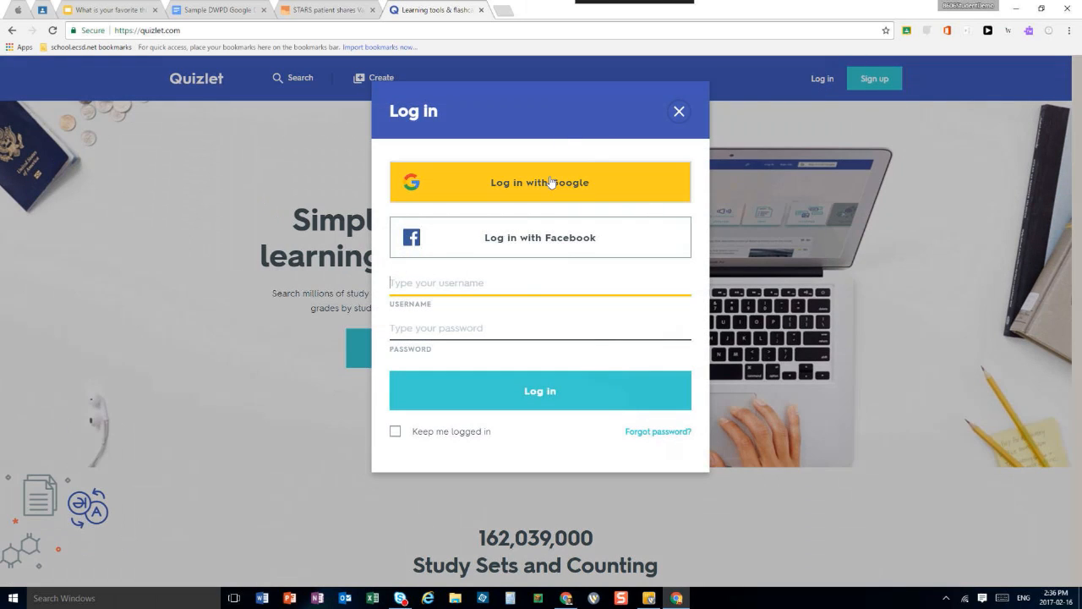
left_click(552, 187)
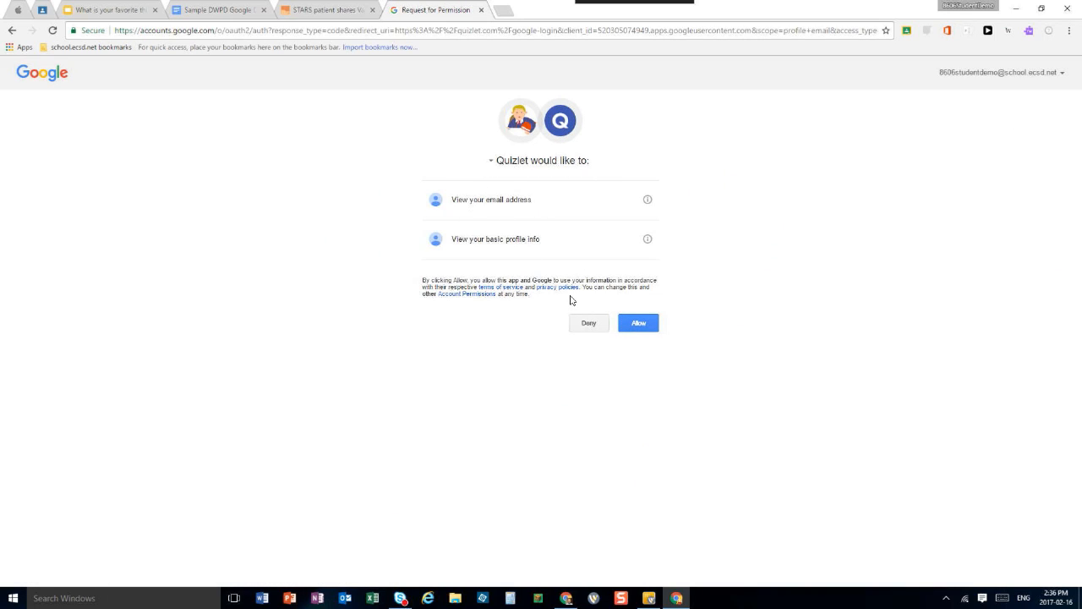
left_click(646, 326)
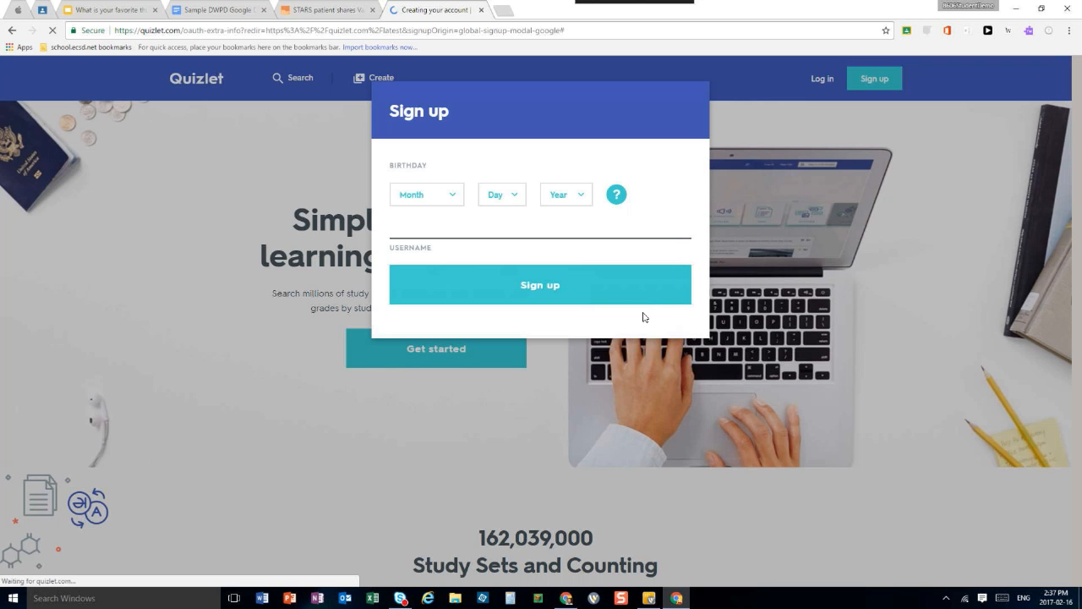
Set the new Quizlet account's username to testingabcd and try to sign up without a birthday
left_click(510, 284)
left_click(419, 229)
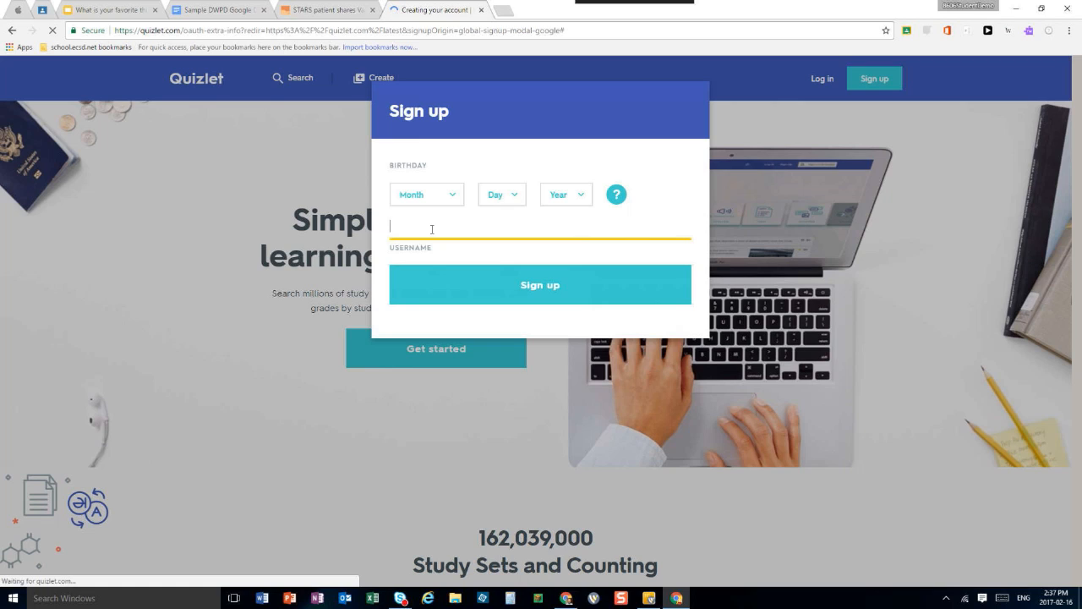
key("BackSpace")
key("BackSpace")
key("BackSpace")
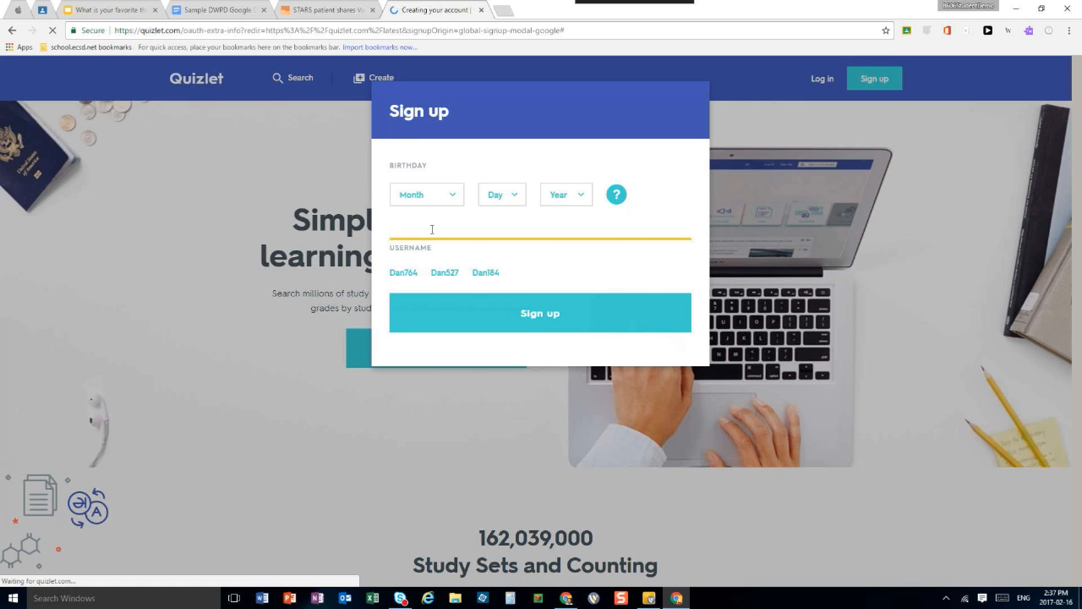
type("testing")
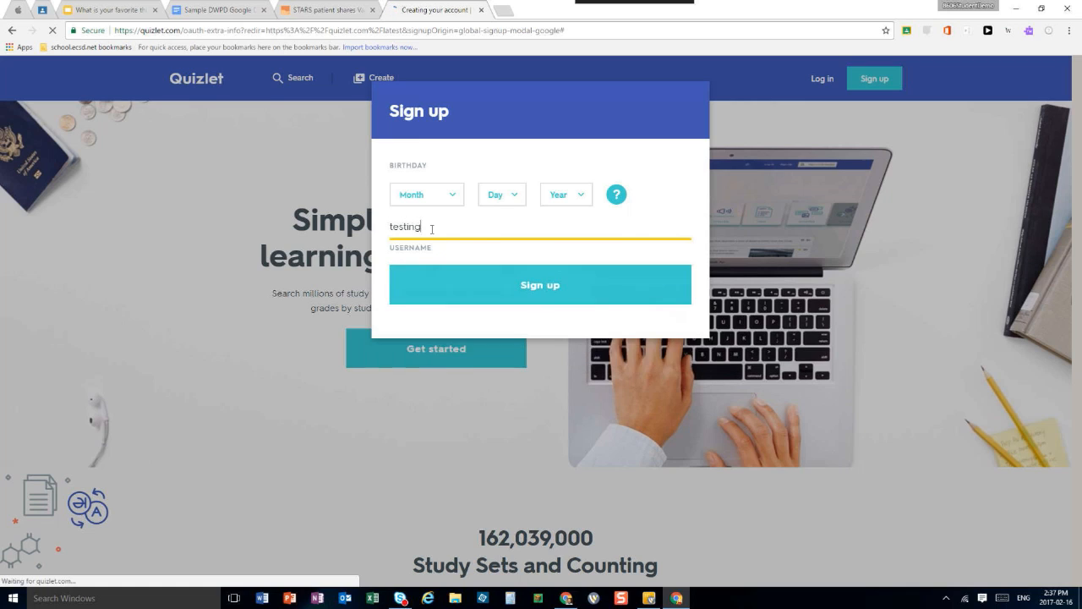
left_click(541, 298)
type("abc")
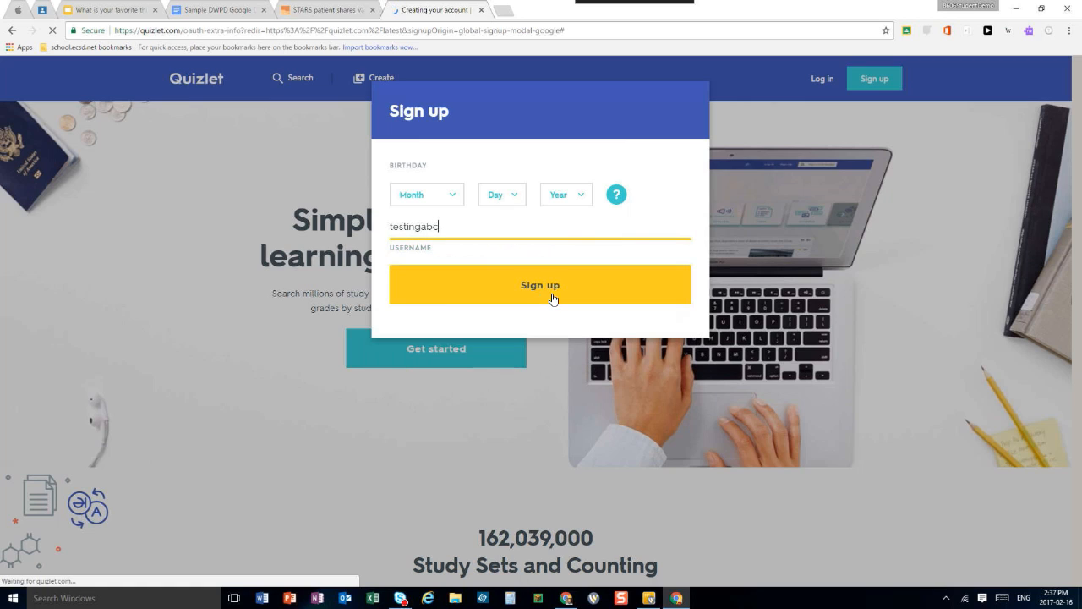
left_click(553, 297)
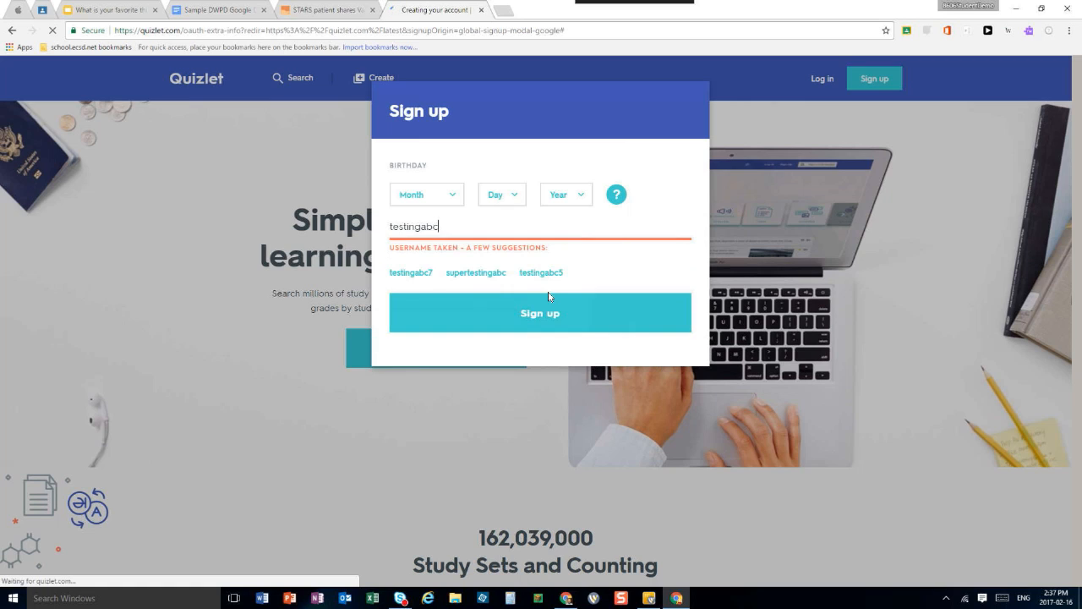
type("d")
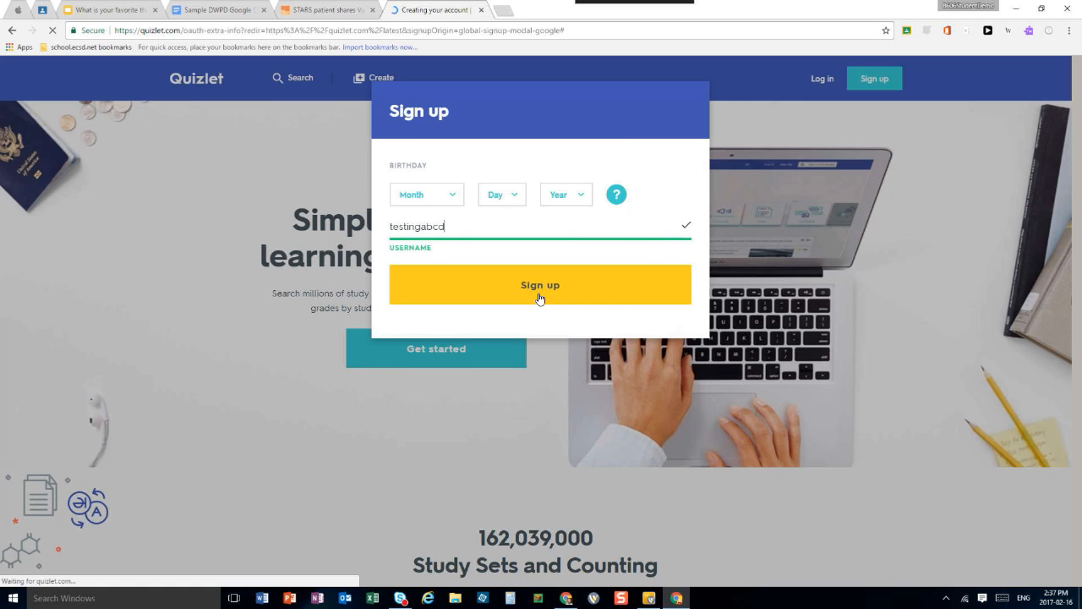
left_click(541, 300)
Fill in the account's date of birth and submit the Quizlet sign-up form
left_click(454, 196)
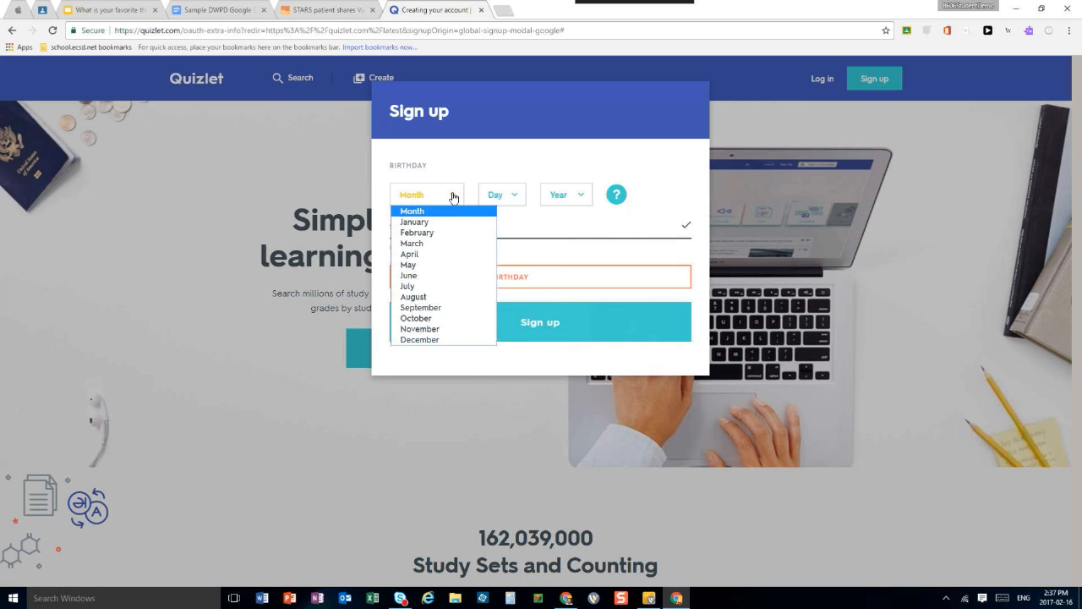
left_click(454, 243)
left_click(509, 202)
left_click(498, 264)
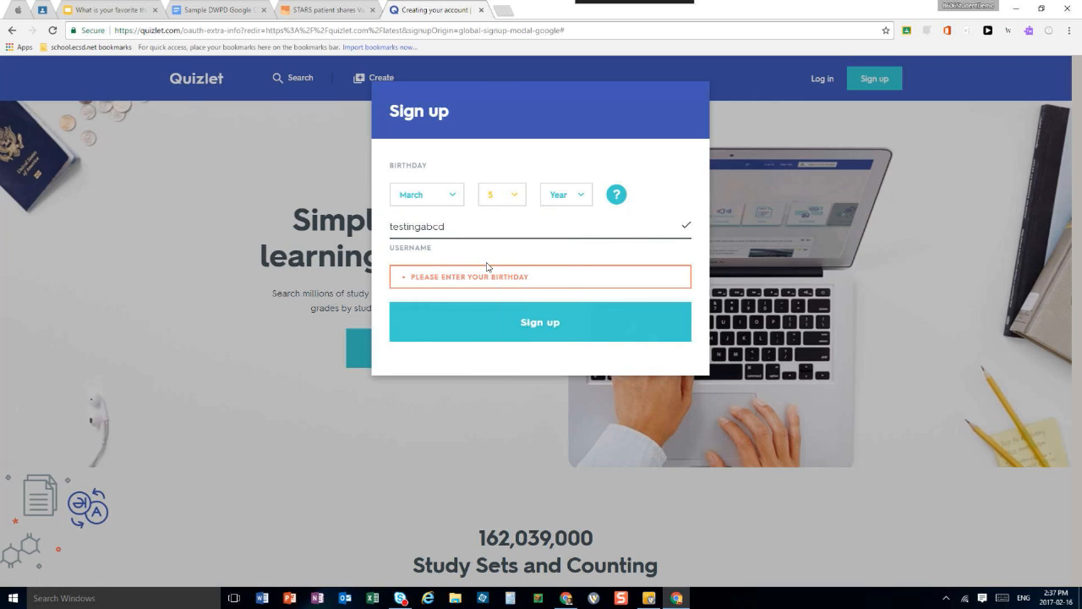
left_click(562, 196)
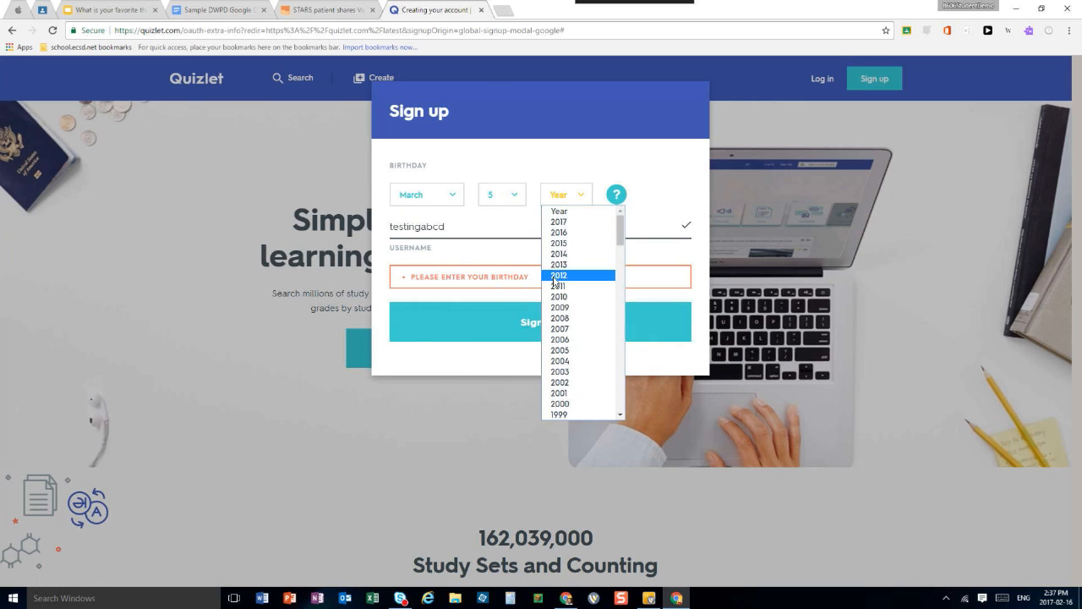
scroll(561, 385, "down", 5)
left_click(560, 382)
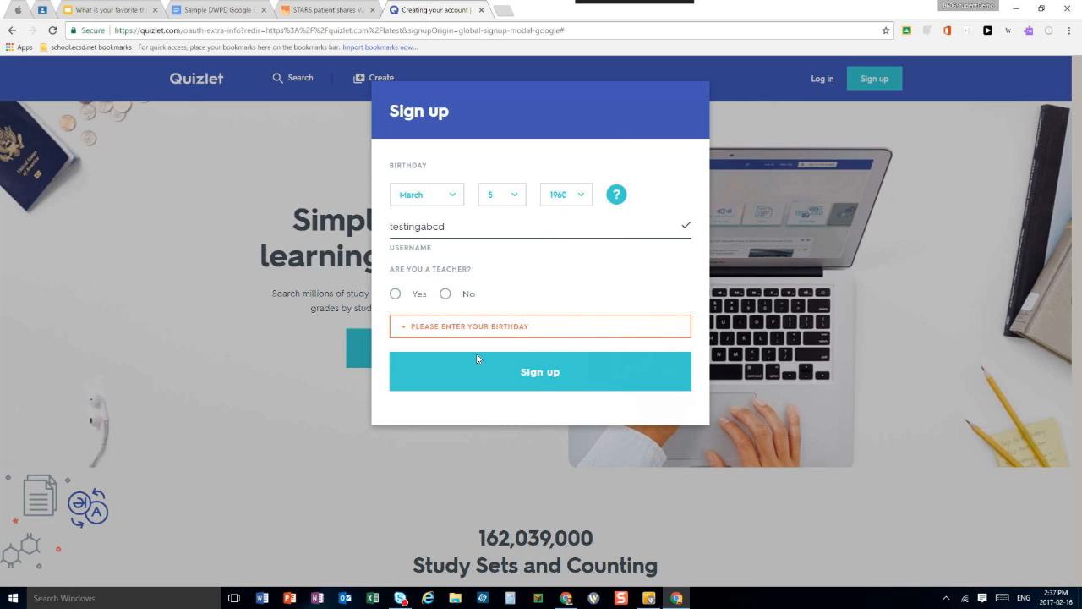
left_click(506, 373)
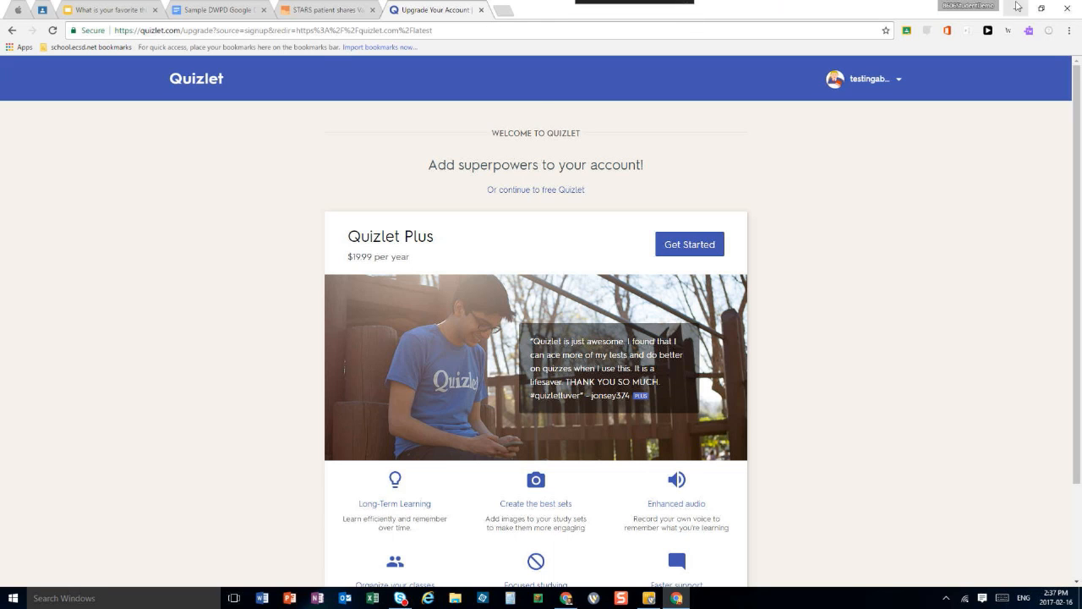
Return to the teacher's browser window and show the Quizlet announcement in the DWPD class stream
left_click(1011, 11)
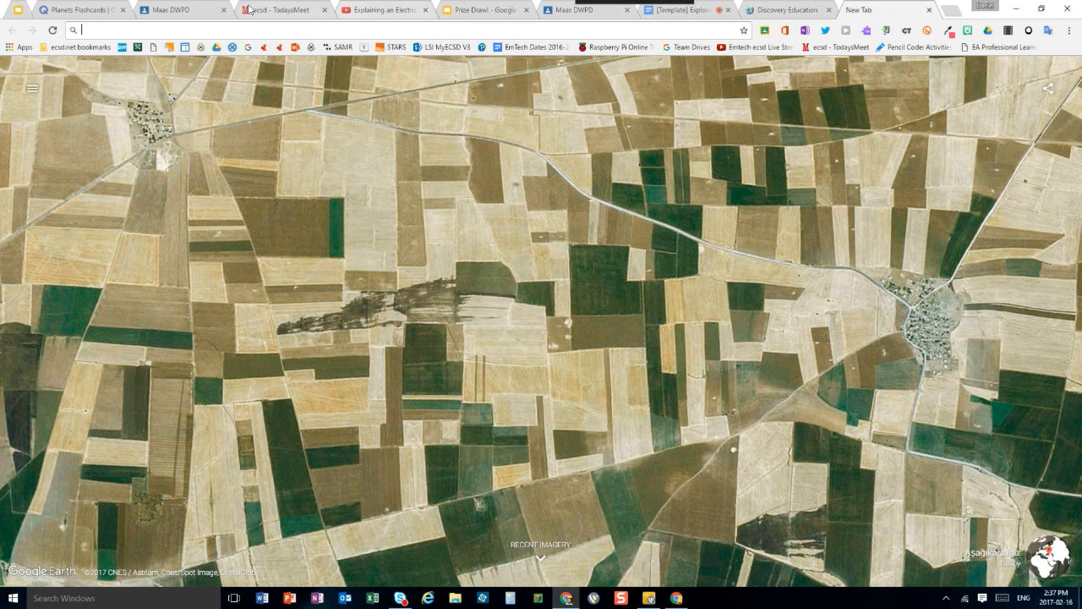
left_click(193, 12)
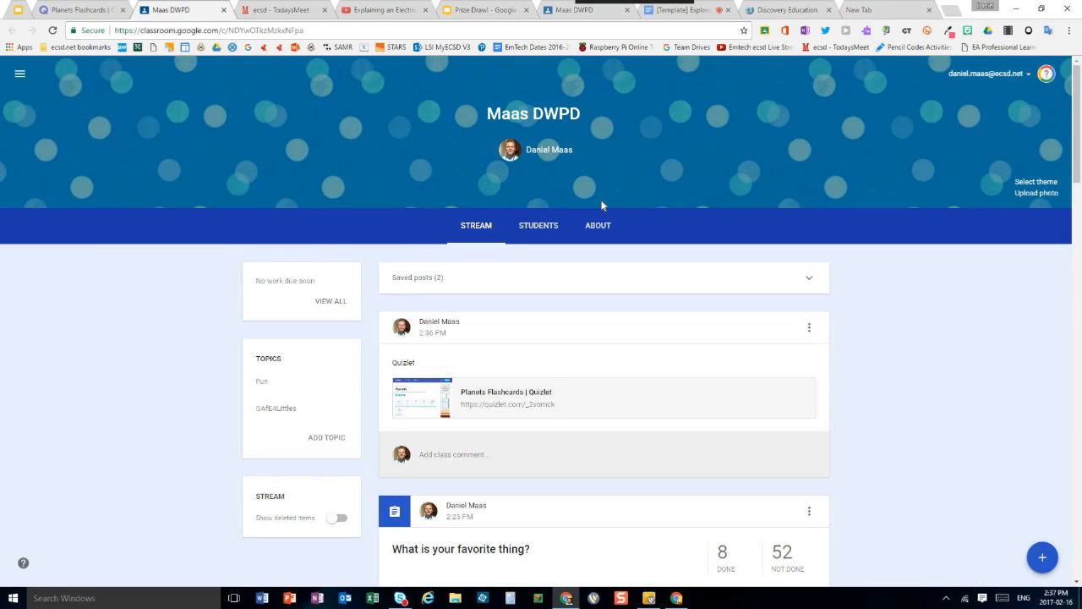
Open myaccount.google.com in the teacher's empty browser tab
left_click(862, 10)
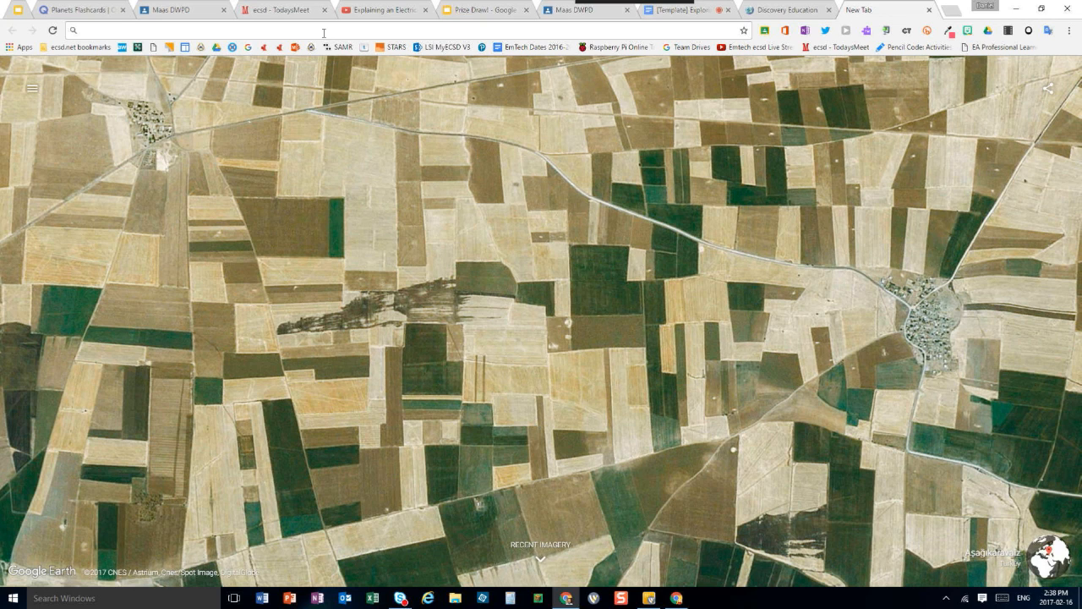
type("my")
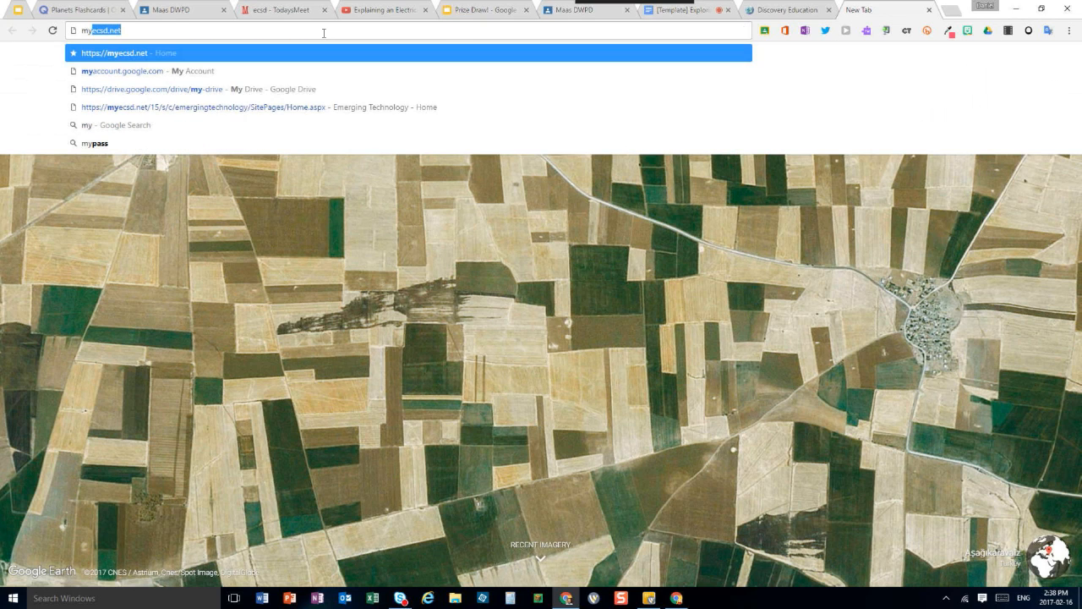
type("account.google.com")
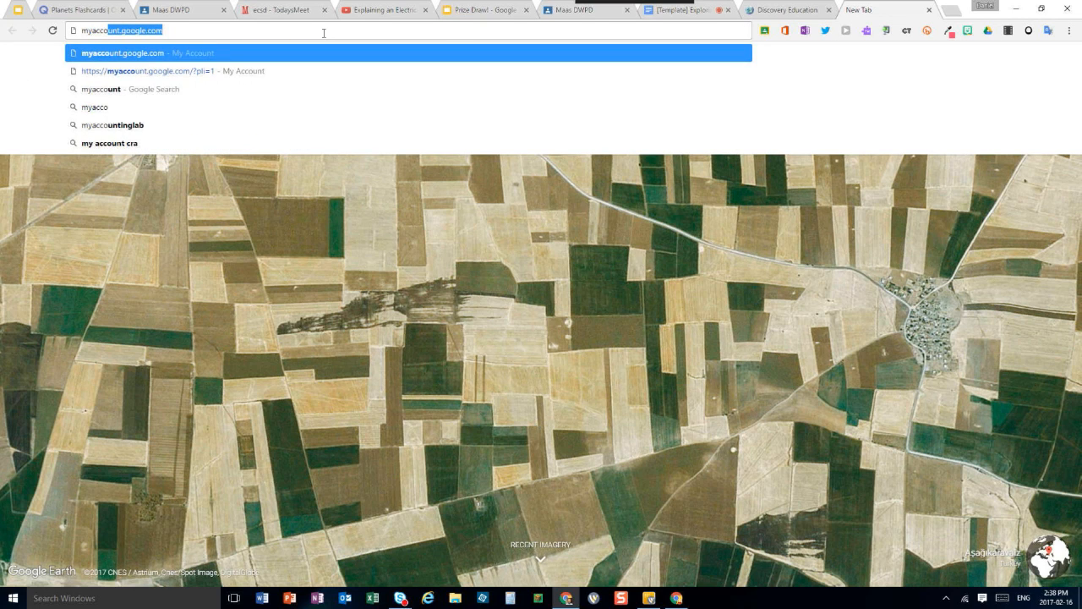
key("Return")
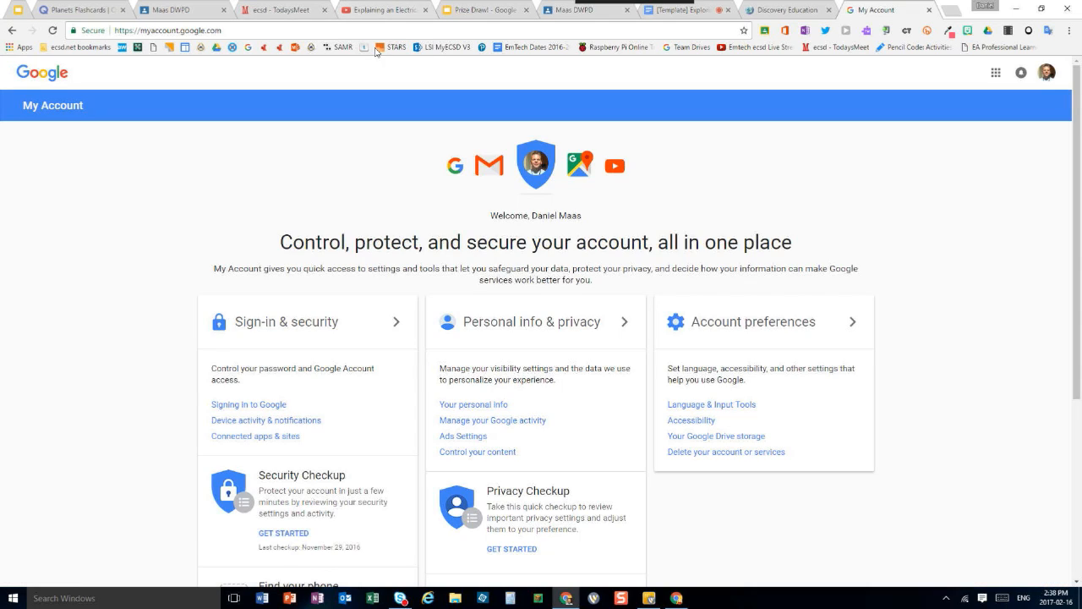
Push the Google My Account page live to the DWPD class's students with the Share to Classroom extension
left_click(765, 31)
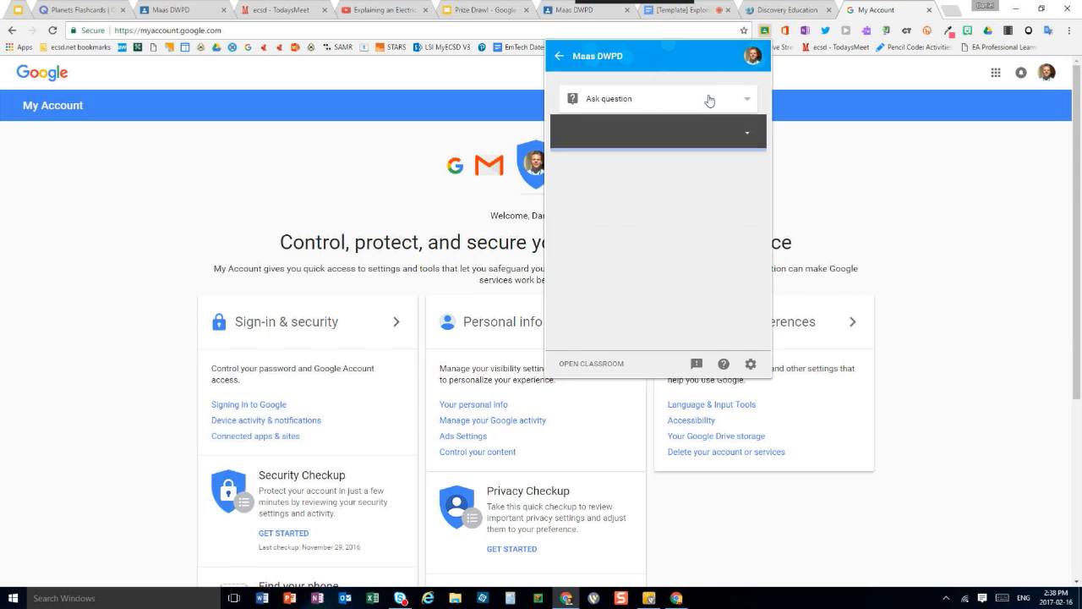
left_click(697, 106)
left_click(655, 81)
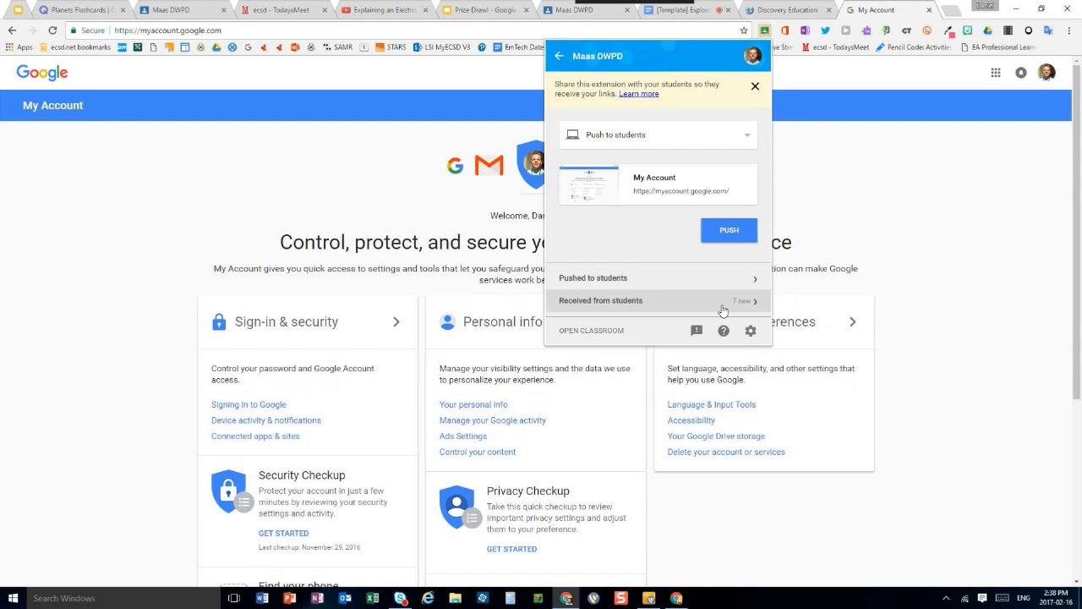
left_click(730, 241)
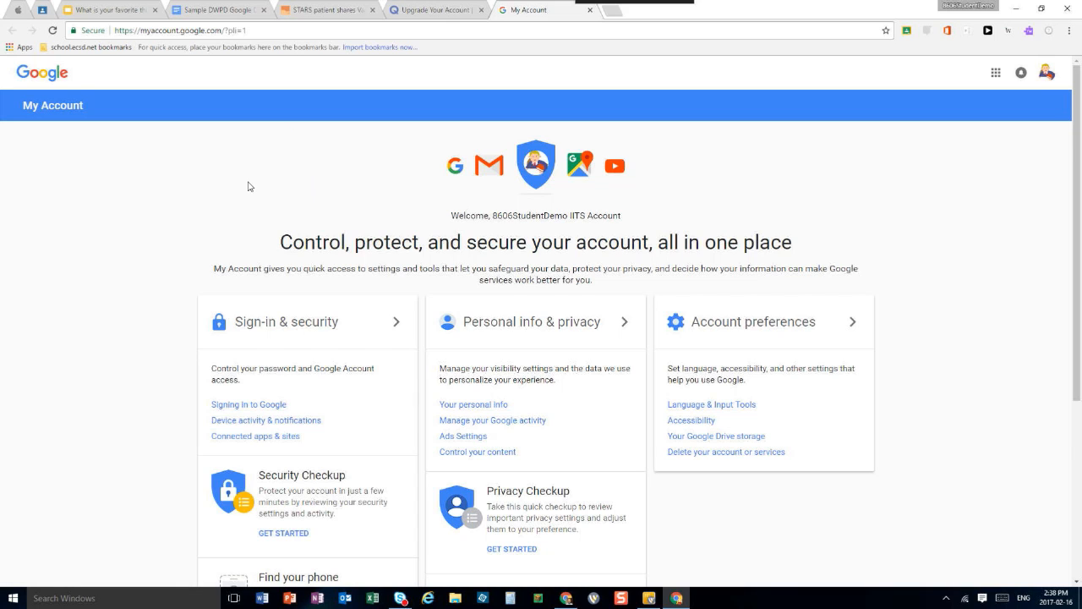
On the student's My Account page, open the full list of apps connected to the account for managing
scroll(250, 186, "down", 1)
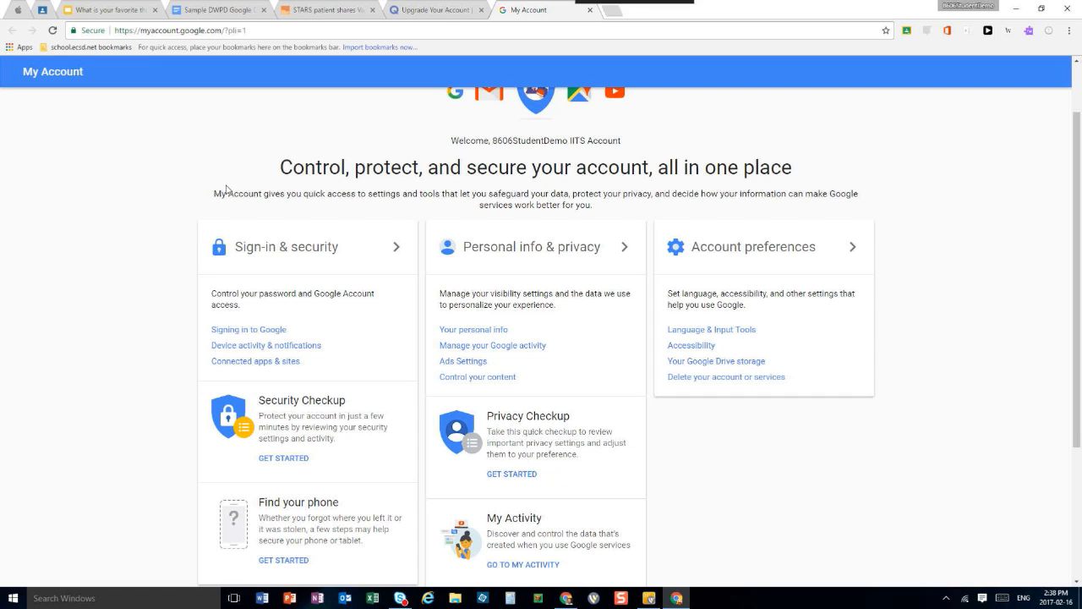
scroll(226, 190, "up", 1)
scroll(207, 191, "down", 2)
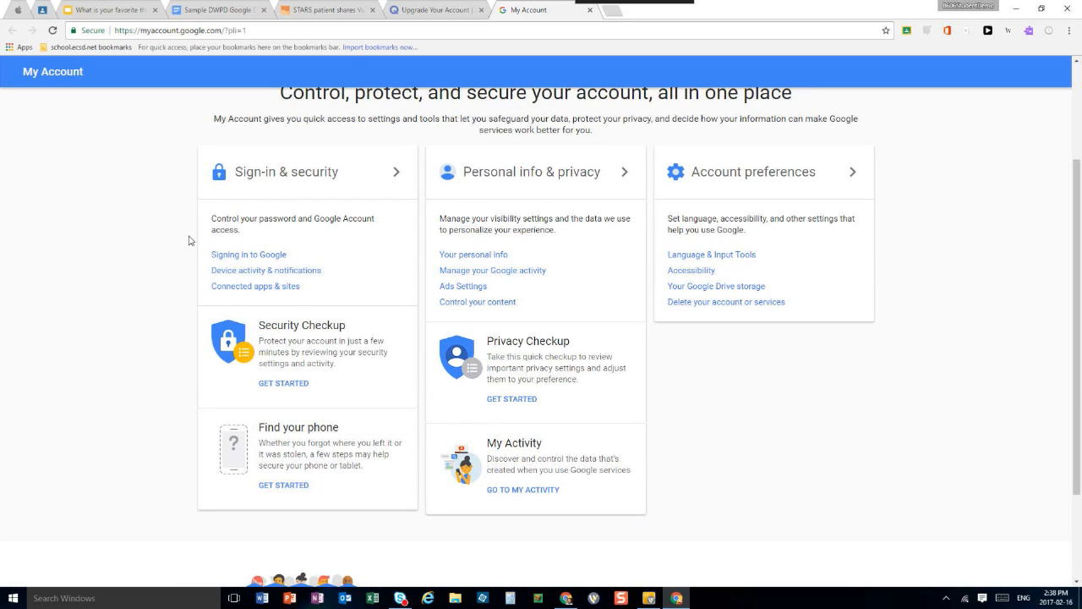
left_click(254, 287)
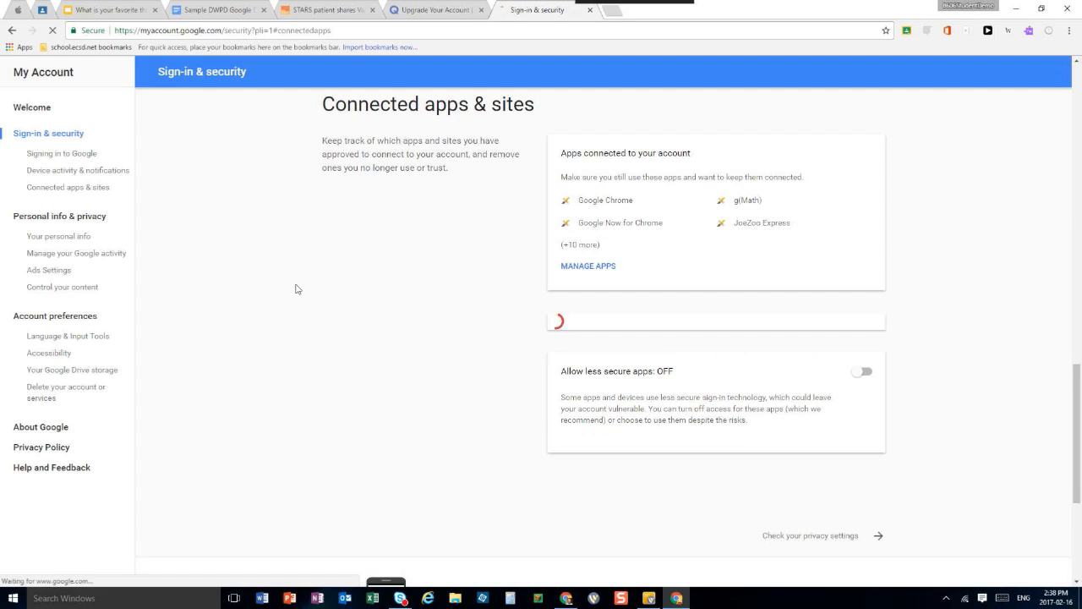
left_click(588, 268)
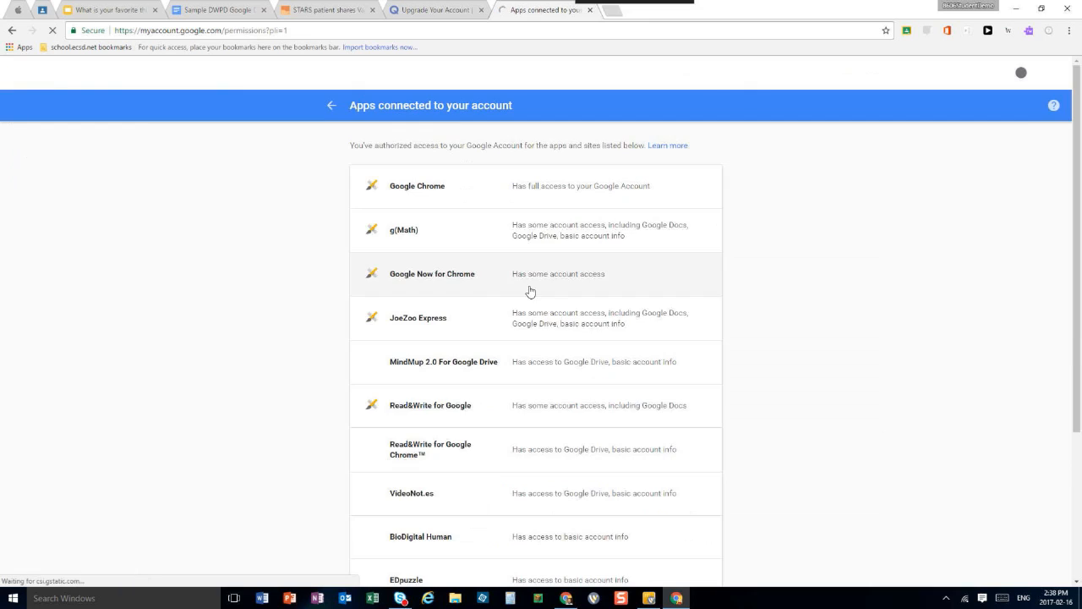
Remove JoeZoo Express's access to the student account and return to the Sign-in & security page
left_click(606, 330)
scroll(553, 363, "down", 1)
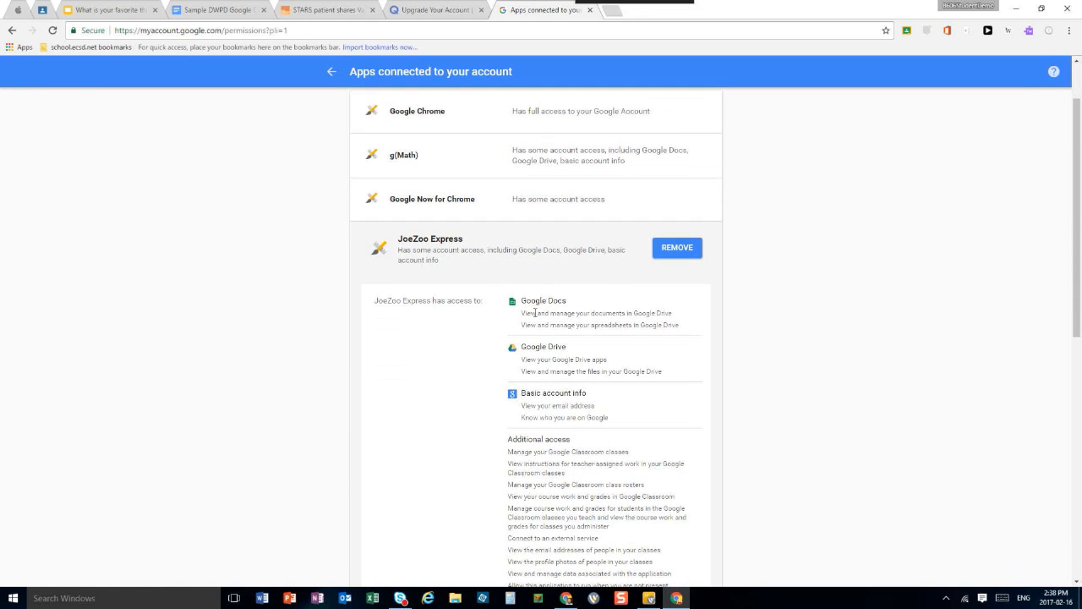
left_click(678, 253)
left_click(598, 370)
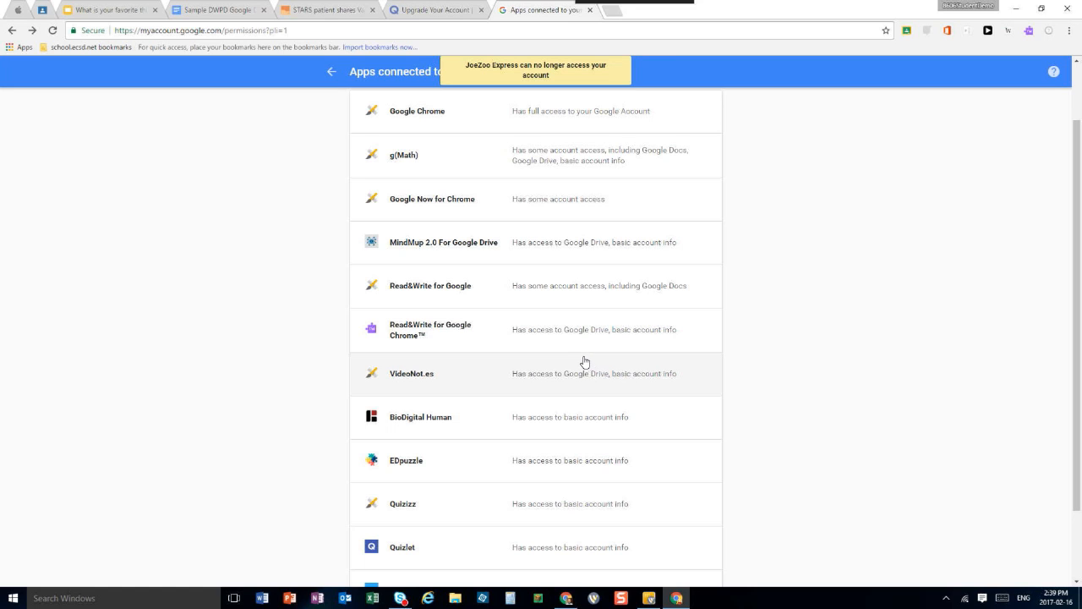
scroll(580, 355, "down", 1)
scroll(575, 355, "up", 2)
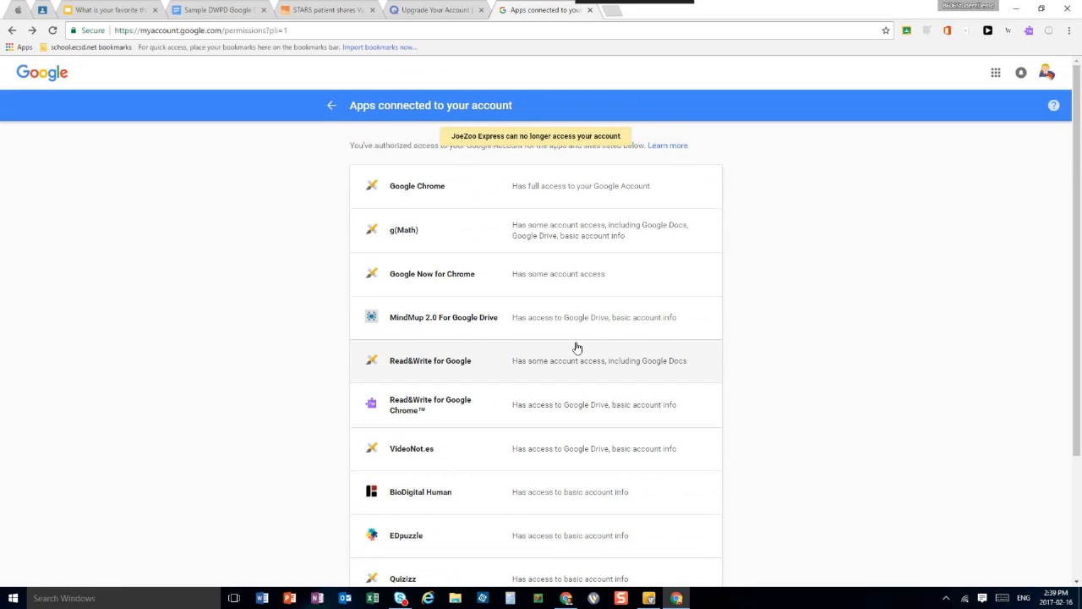
left_click(331, 106)
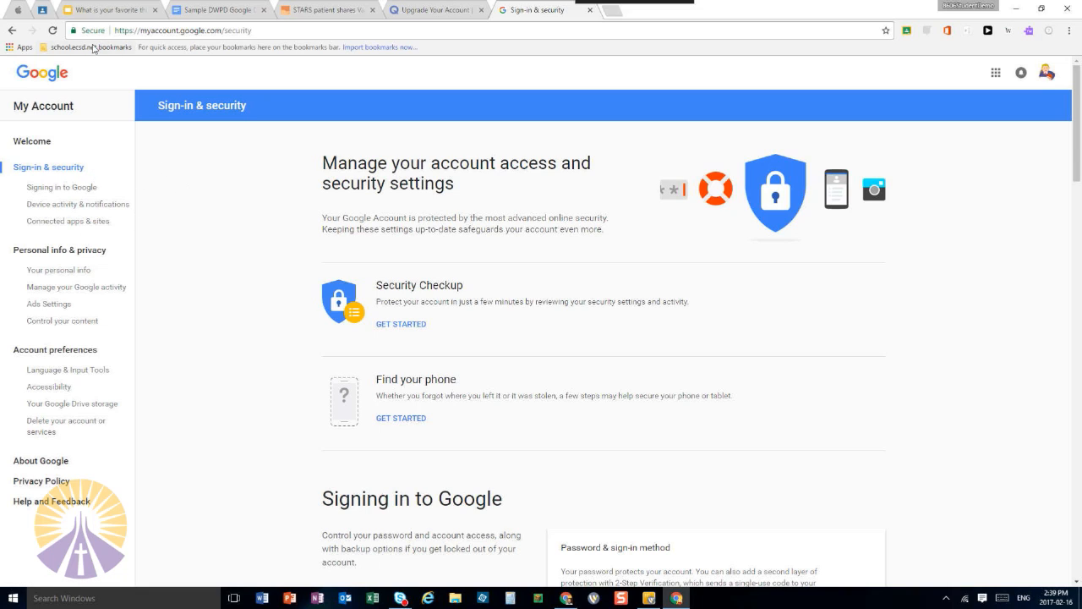
Return to the teacher's browser window, maximized, and show the last slide of the Getting Started With Google Classroom presentation
left_click(98, 10)
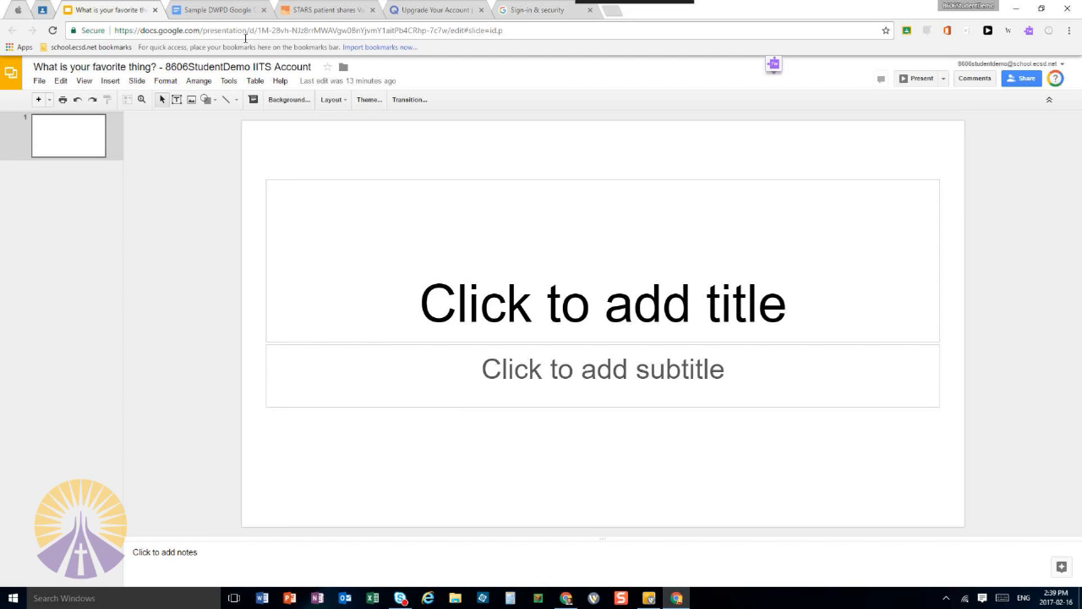
key("super+Right")
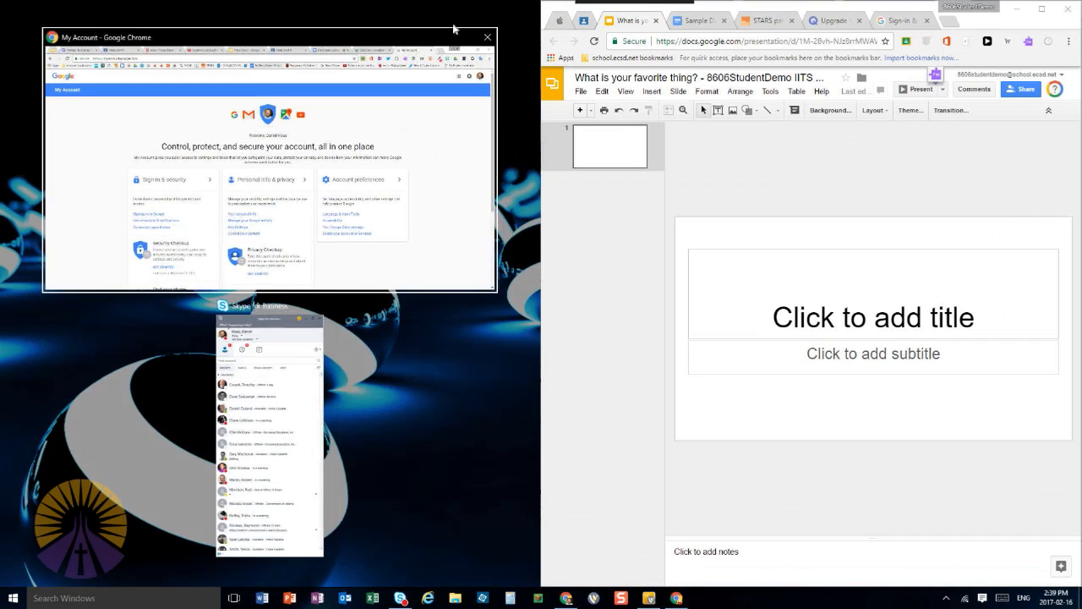
left_click(397, 88)
double_click(512, 10)
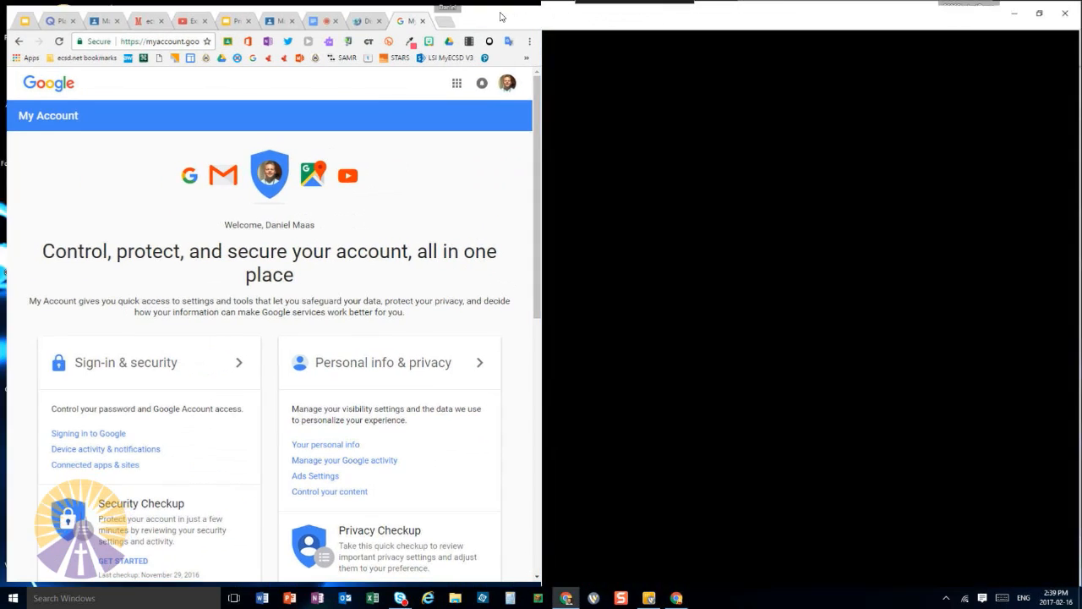
left_click(19, 11)
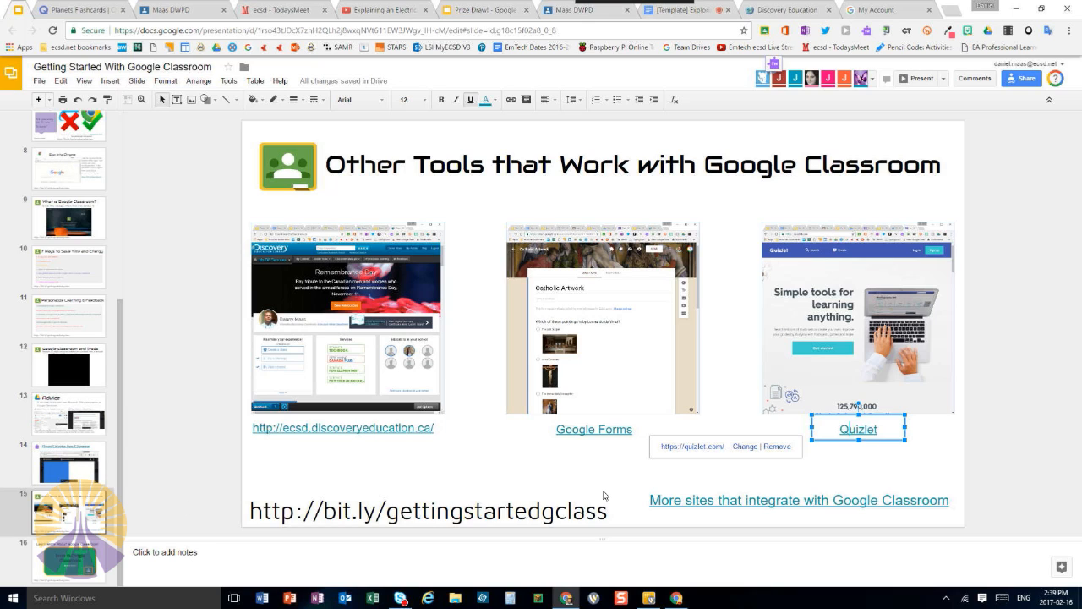
left_click(71, 565)
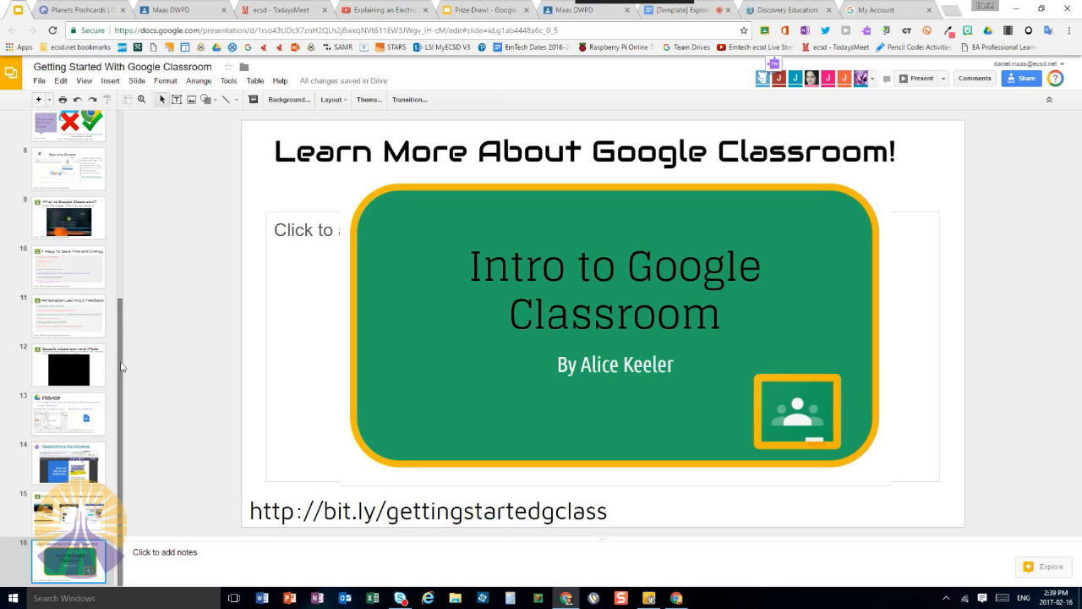
Go to slide 2 and open the document linked from its Google Classroom Guide title
left_click_drag(121, 366, 110, 156)
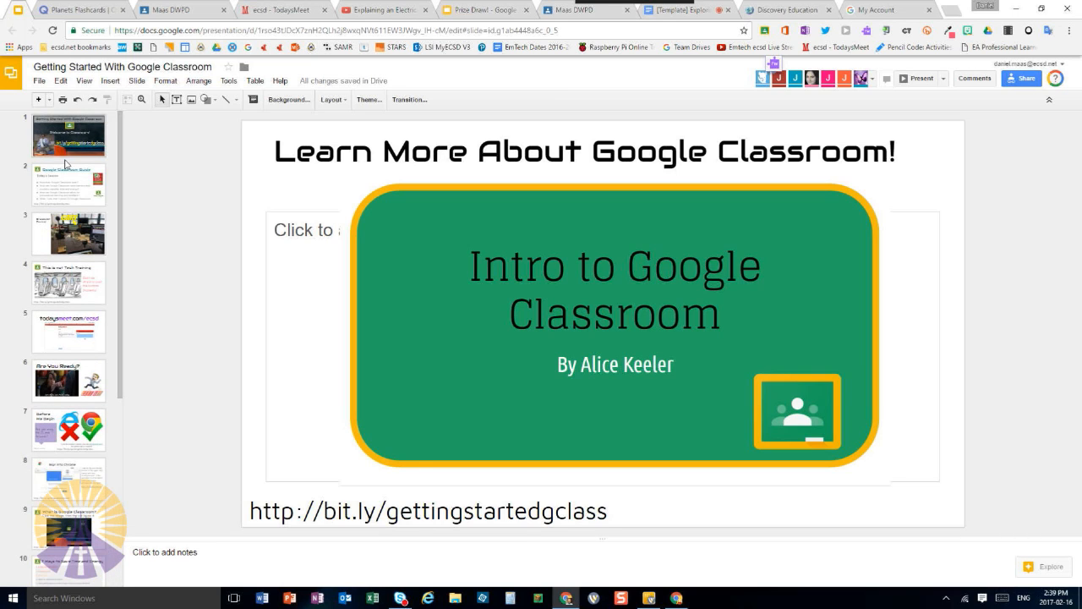
left_click(73, 181)
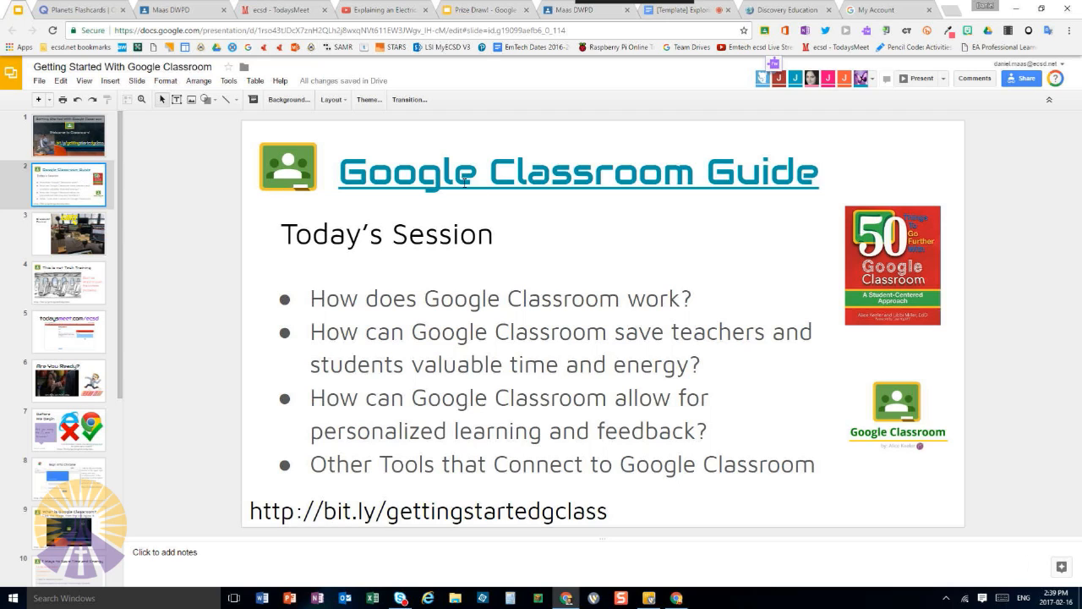
left_click(533, 188)
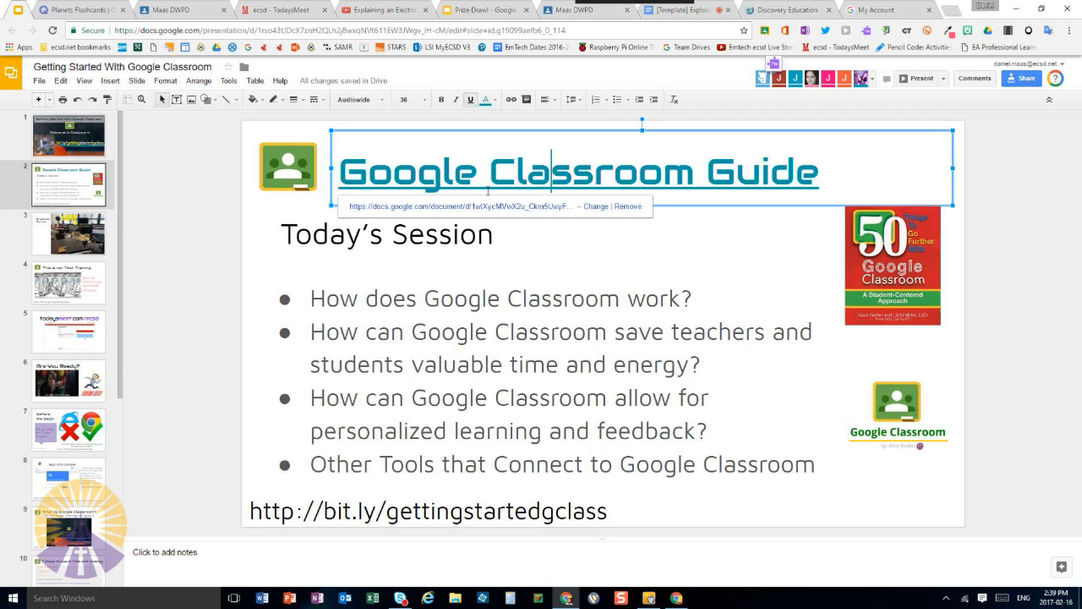
left_click(474, 207)
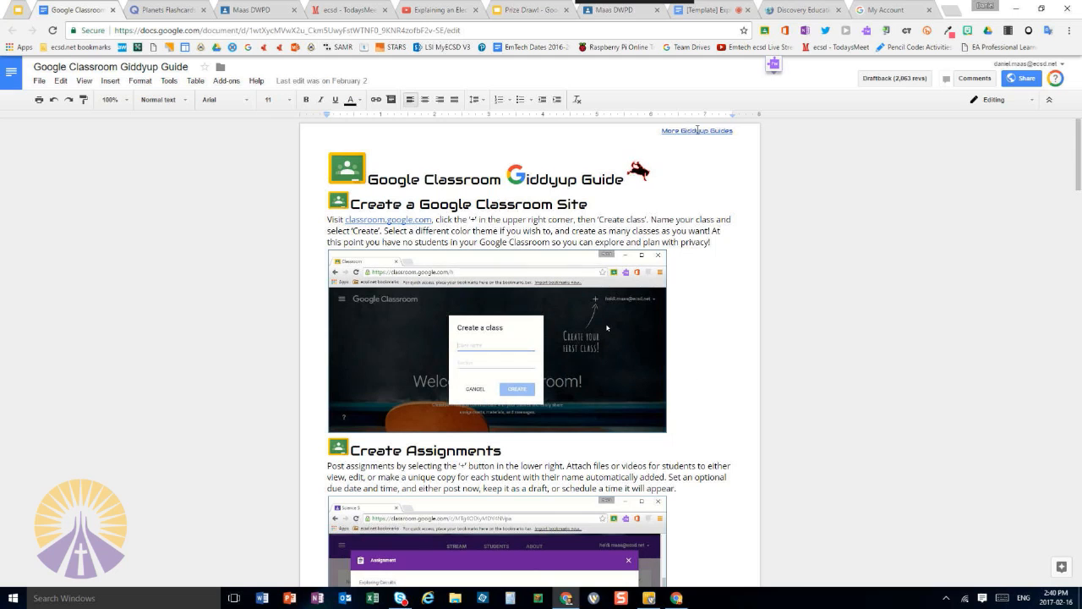
Look through the Google Classroom Giddyup Guide's sections down to pushing websites live to students, and return to its beginning
scroll(709, 363, "down", 2)
scroll(709, 363, "down", 2)
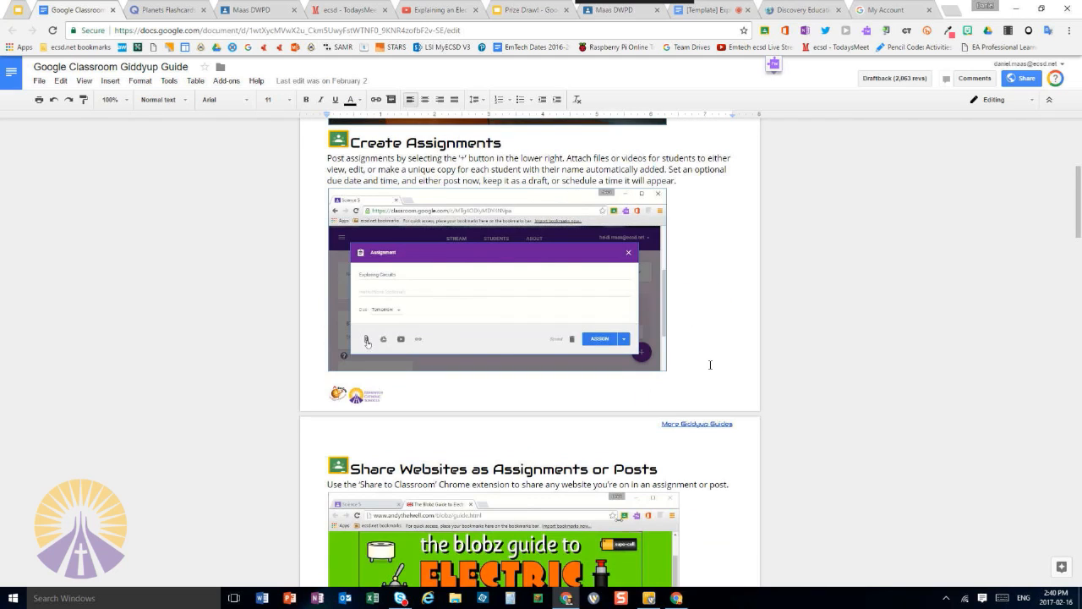
scroll(710, 365, "down", 5)
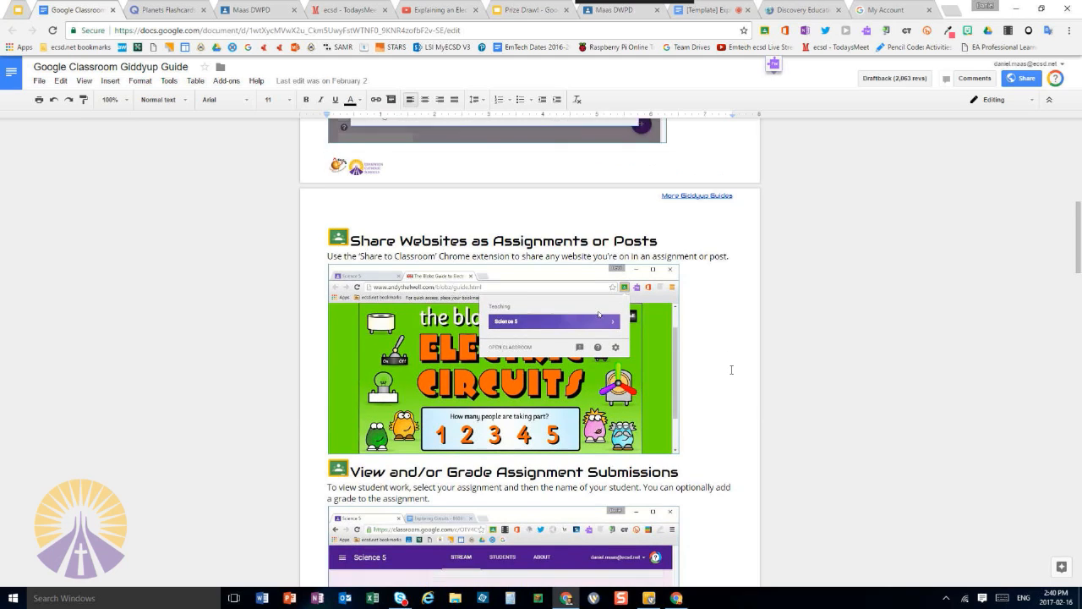
scroll(731, 368, "down", 2)
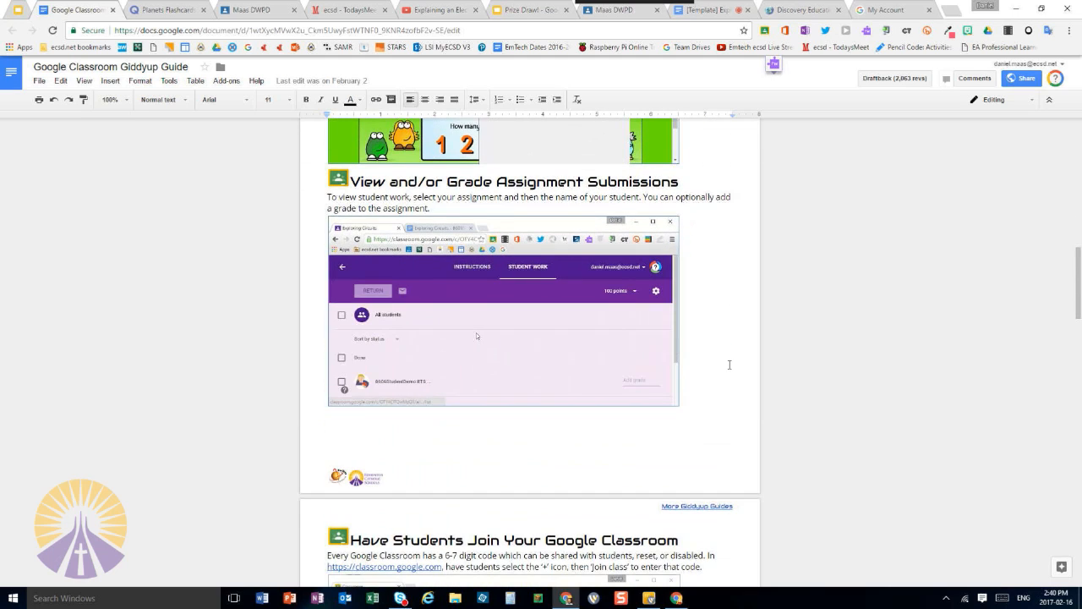
scroll(732, 365, "down", 7)
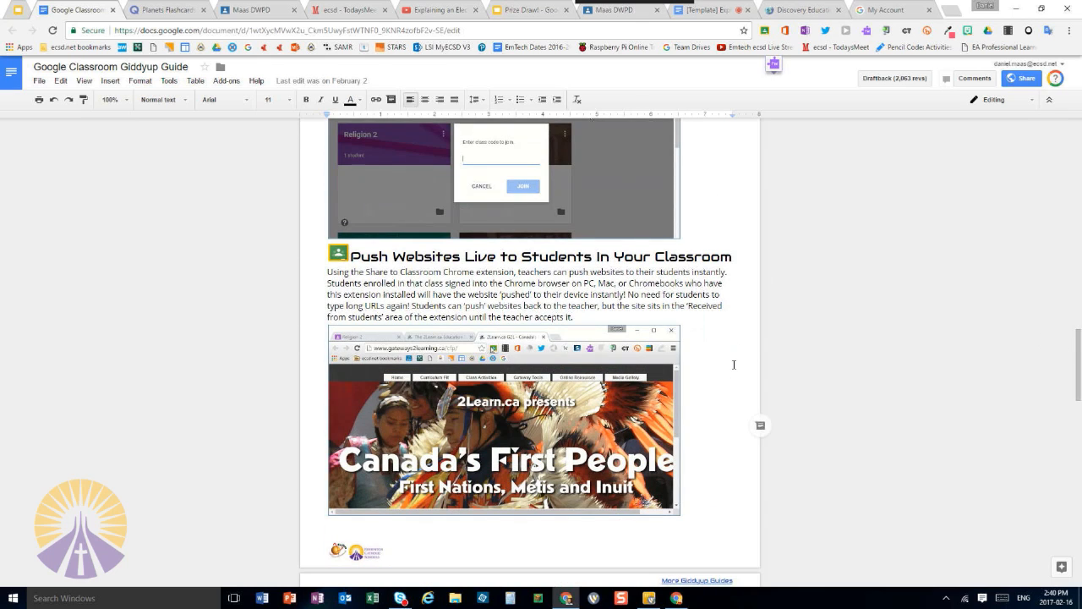
scroll(734, 365, "up", 11)
scroll(733, 362, "up", 7)
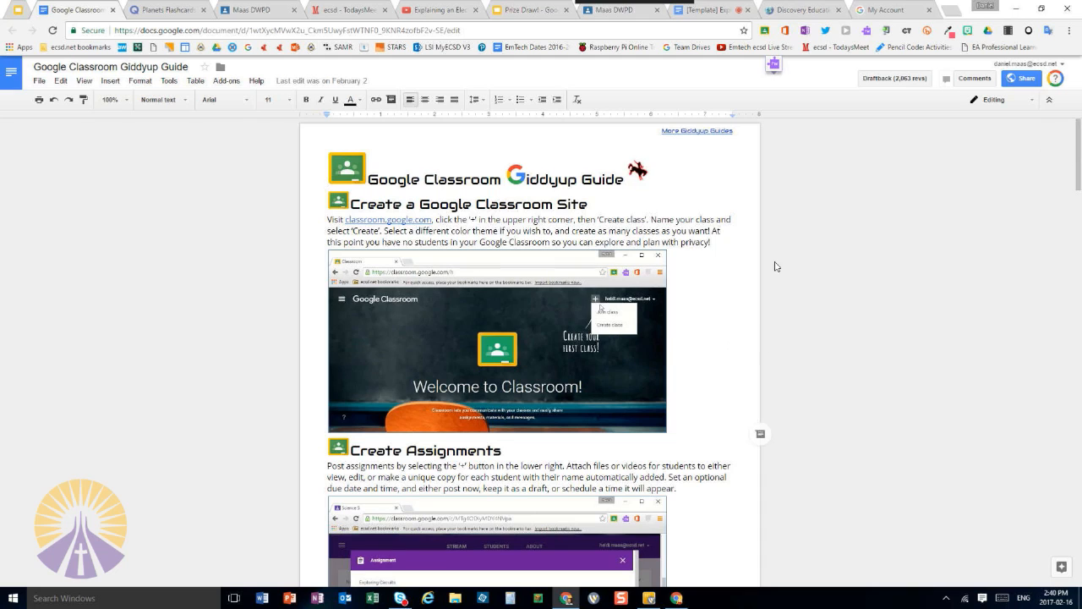
Leave the guide and show the opening slide of the Prize Draw! presentation
left_click(19, 11)
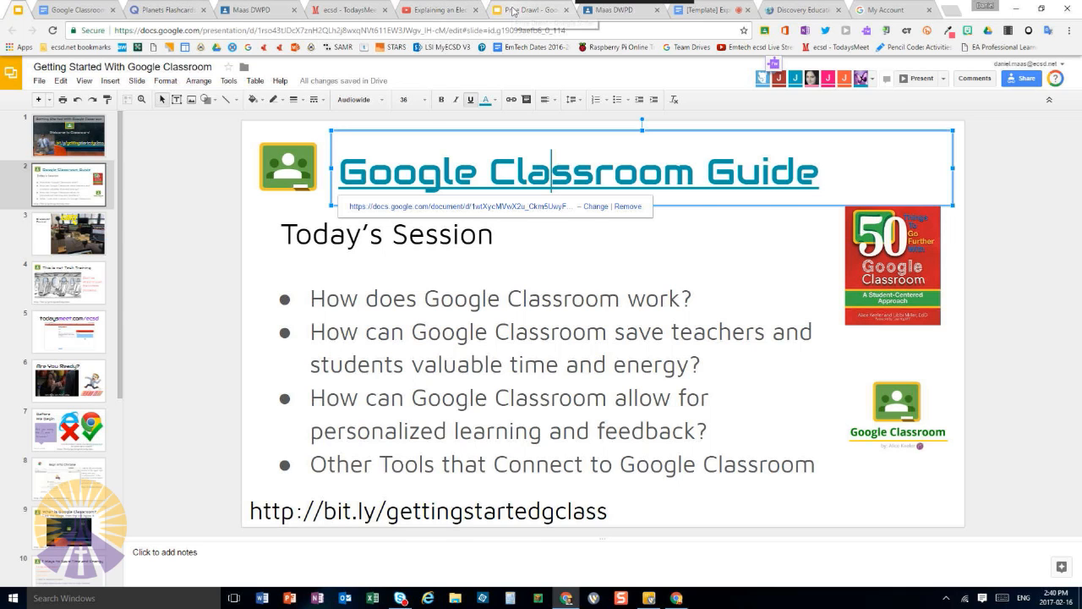
left_click(514, 11)
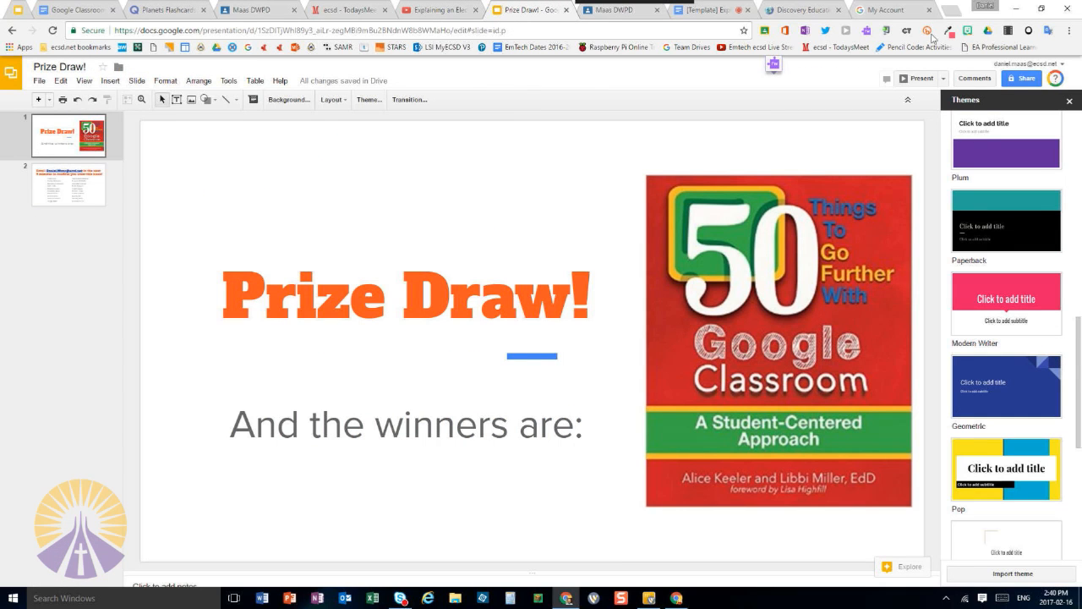